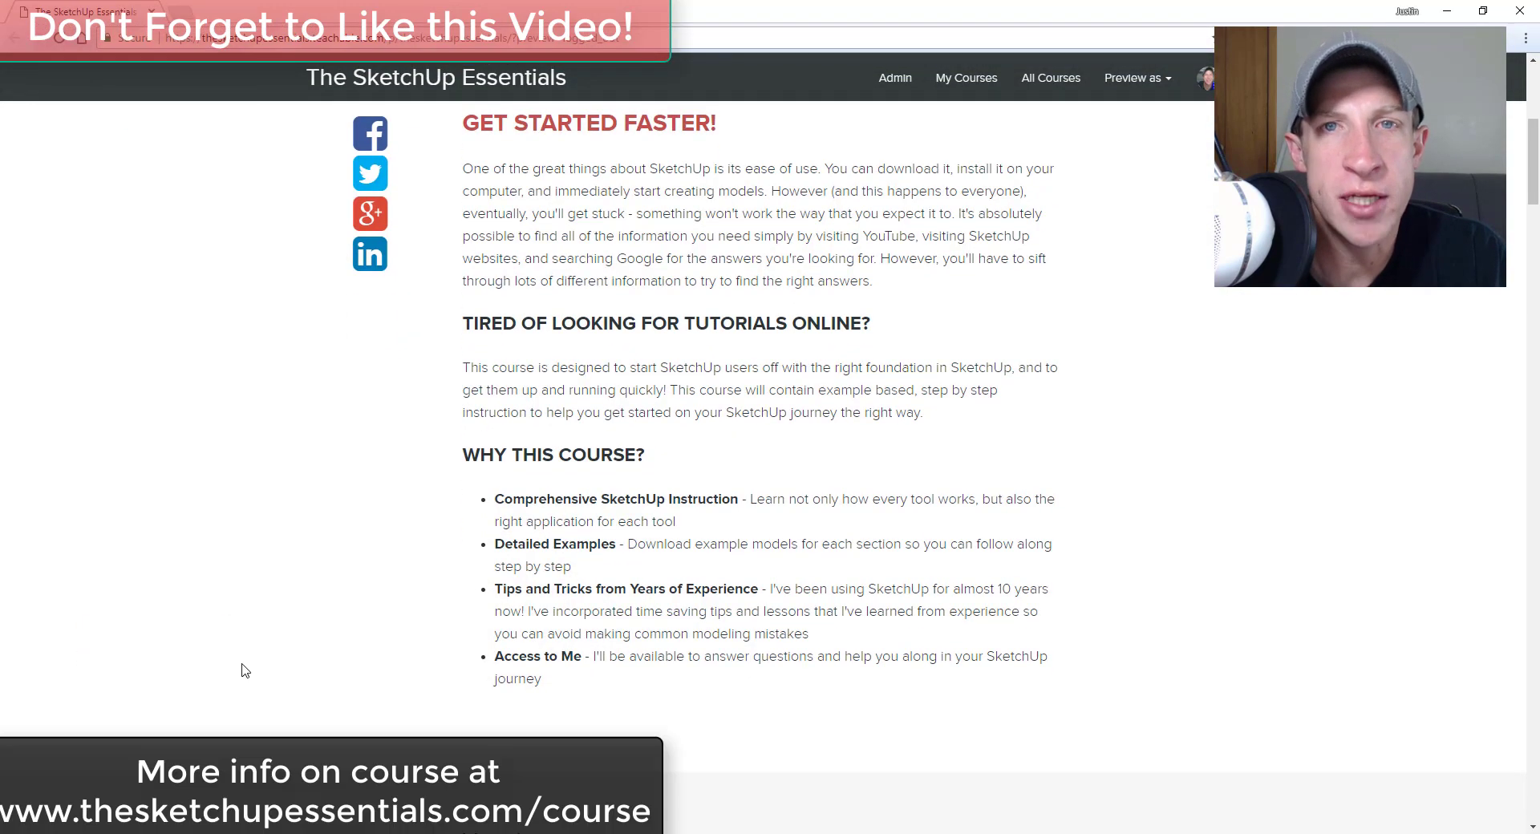
- Scroll down through the Beach House model page in the 3D Warehouse window
scroll(353, 592, down, 1)
scroll(353, 592, down, 8)
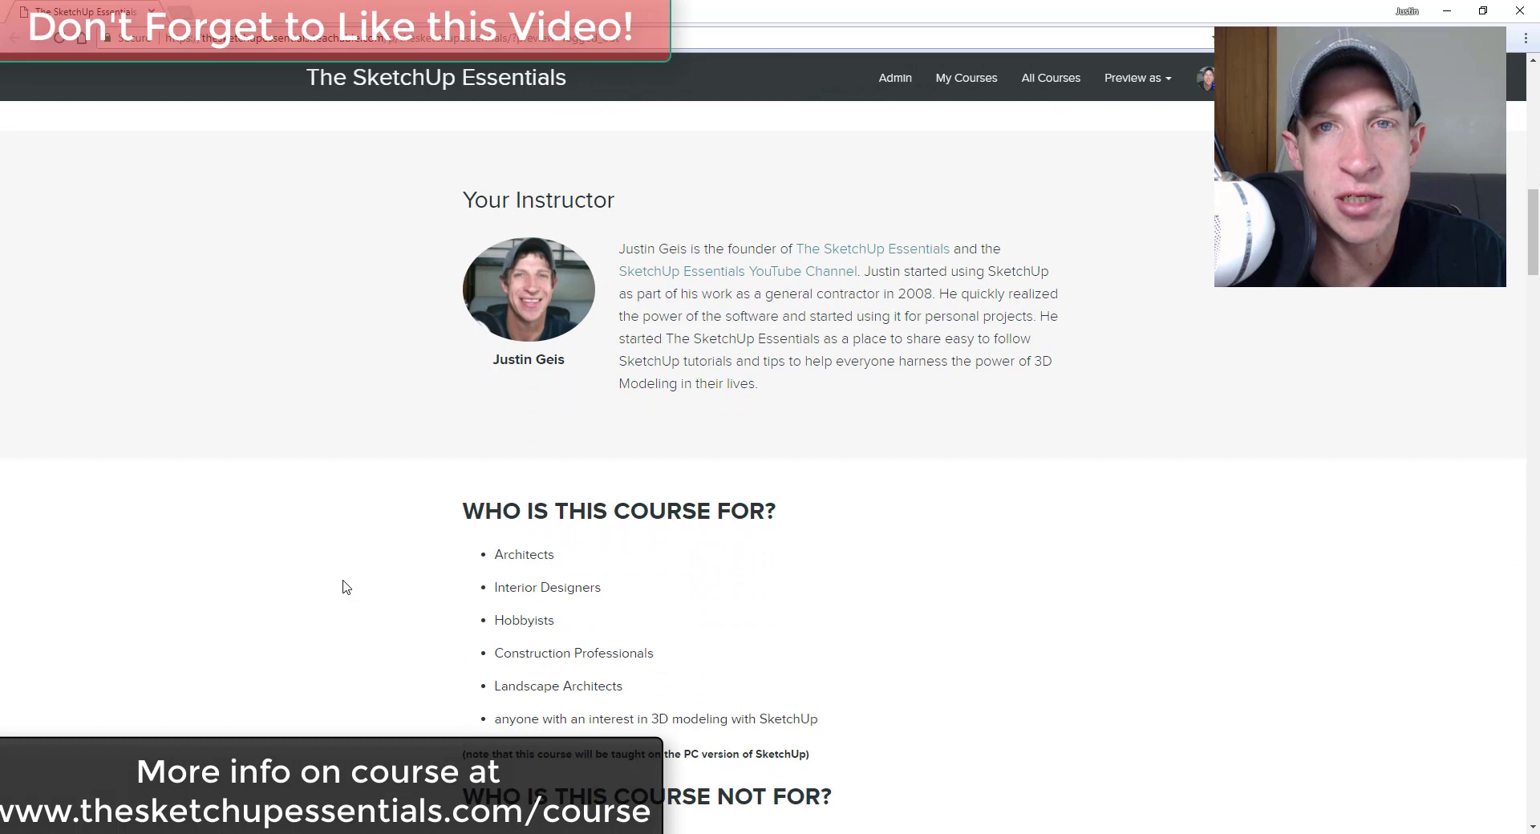
scroll(346, 584, down, 4)
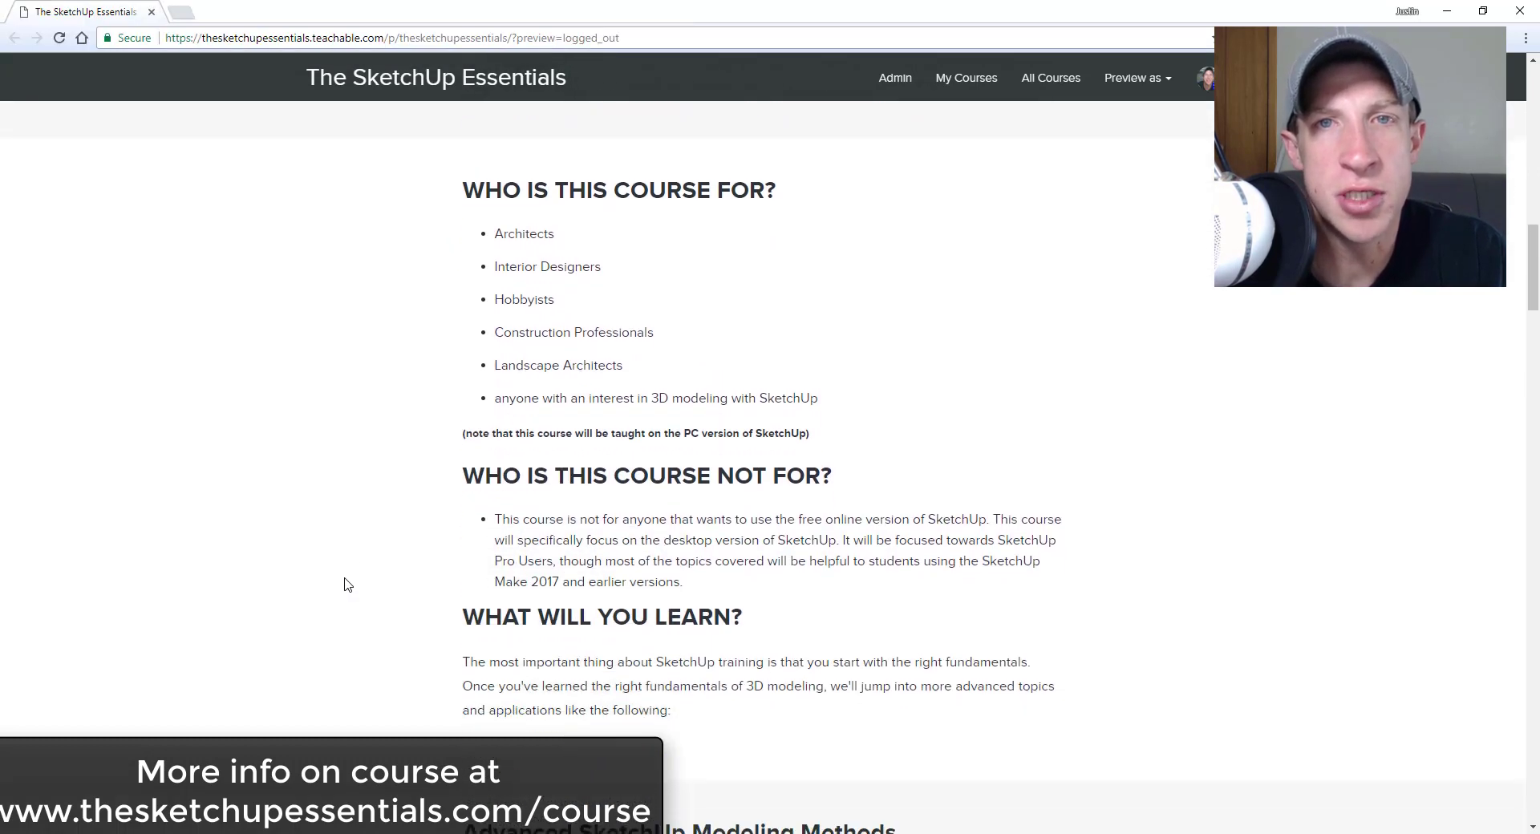
scroll(454, 534, down, 6)
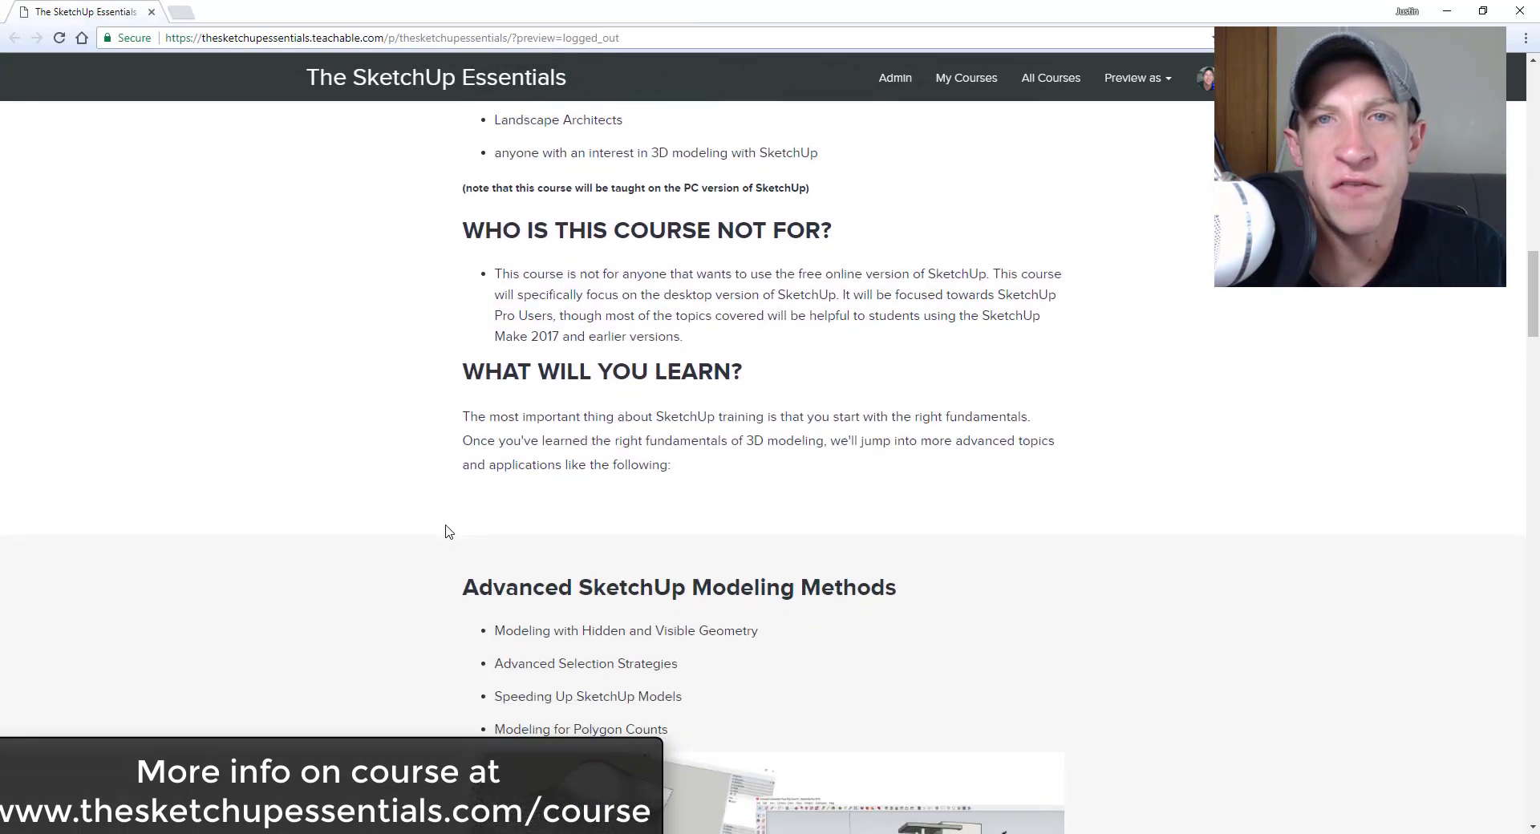
scroll(441, 529, down, 2)
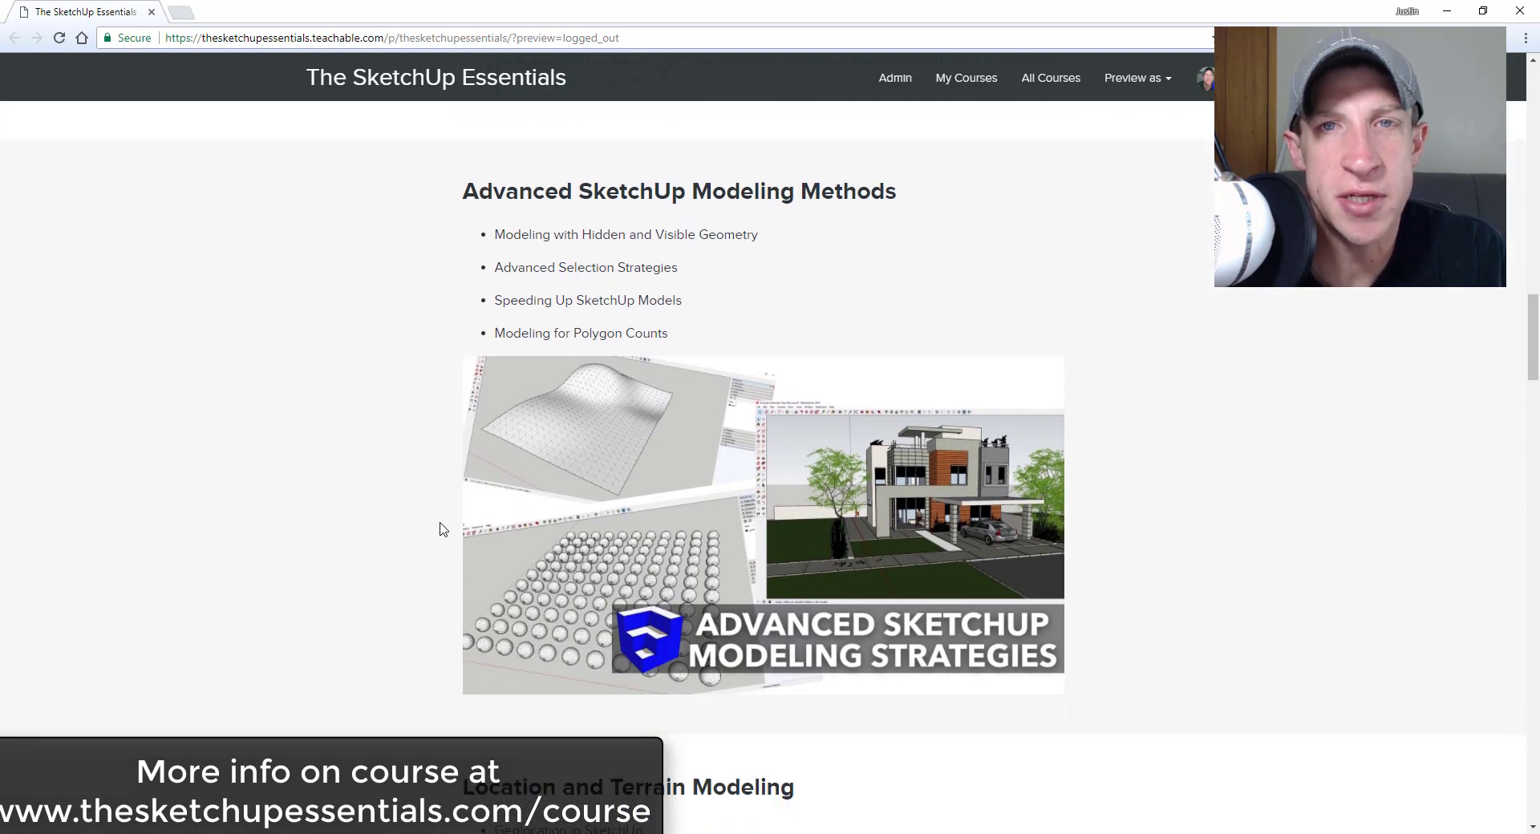
scroll(461, 486, down, 7)
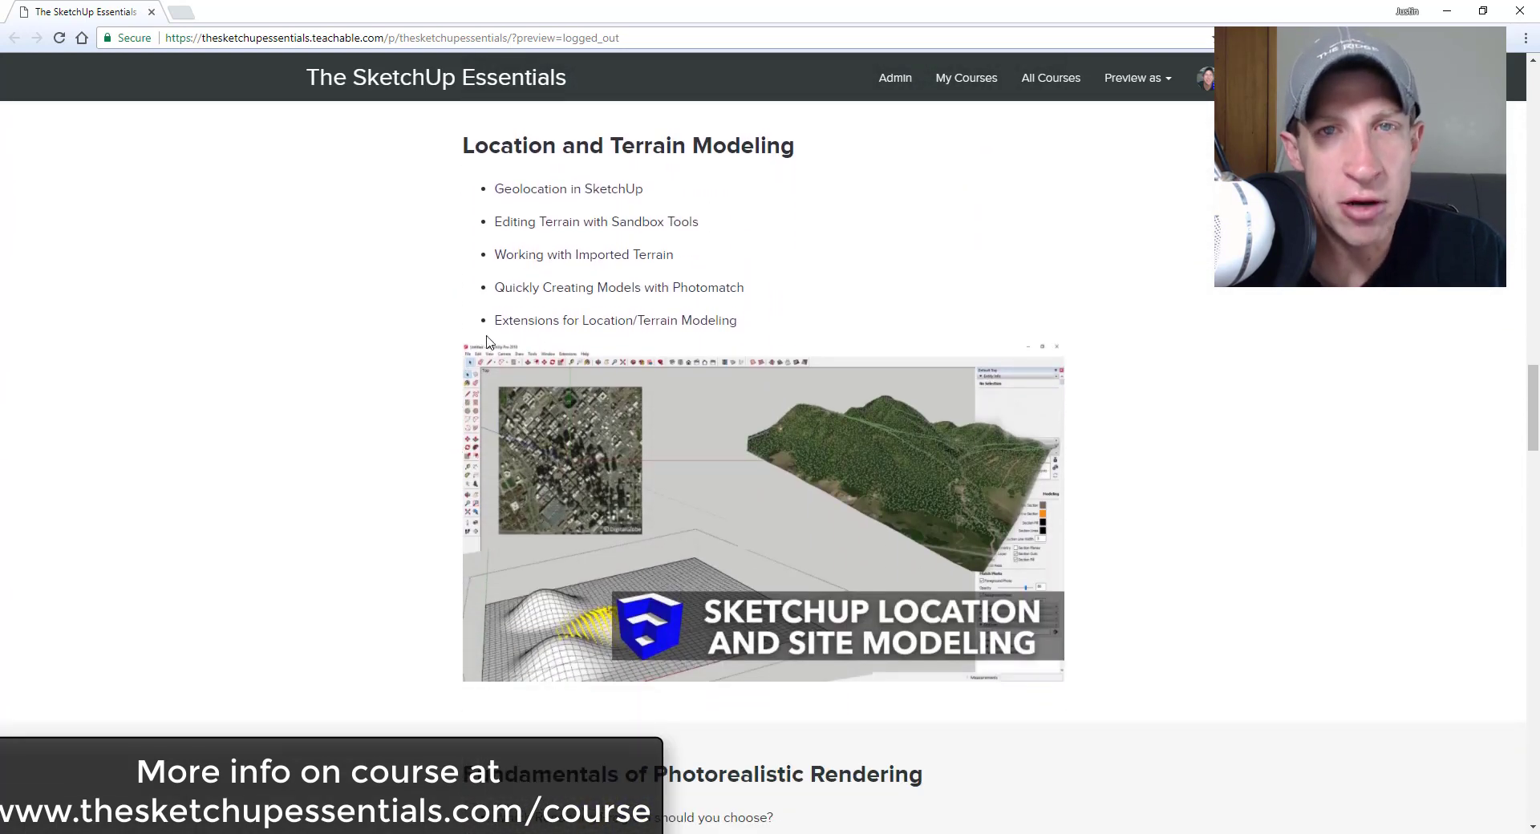
scroll(481, 345, down, 2)
scroll(476, 344, down, 5)
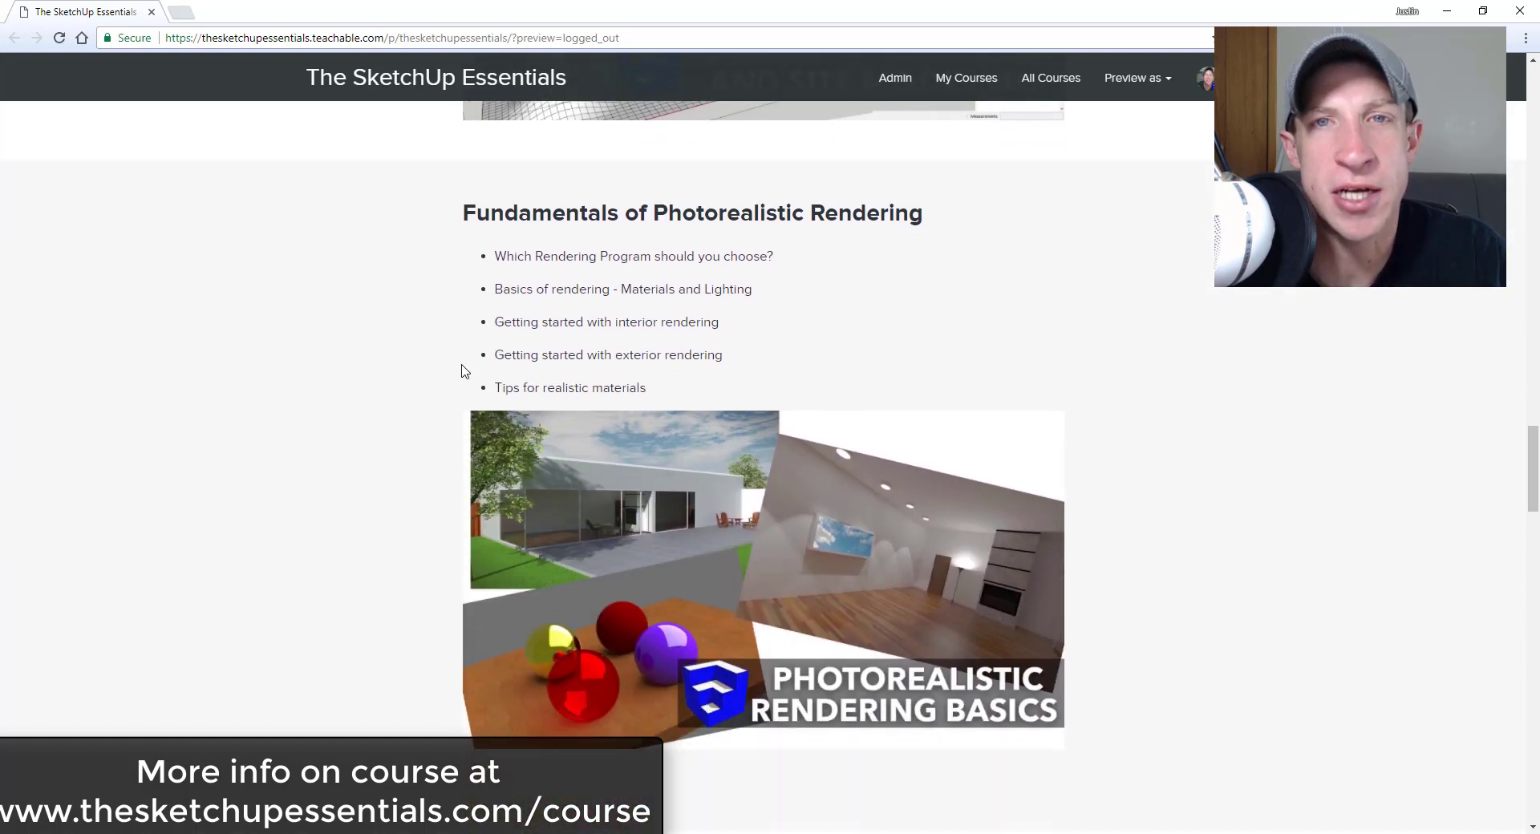
scroll(464, 377, down, 6)
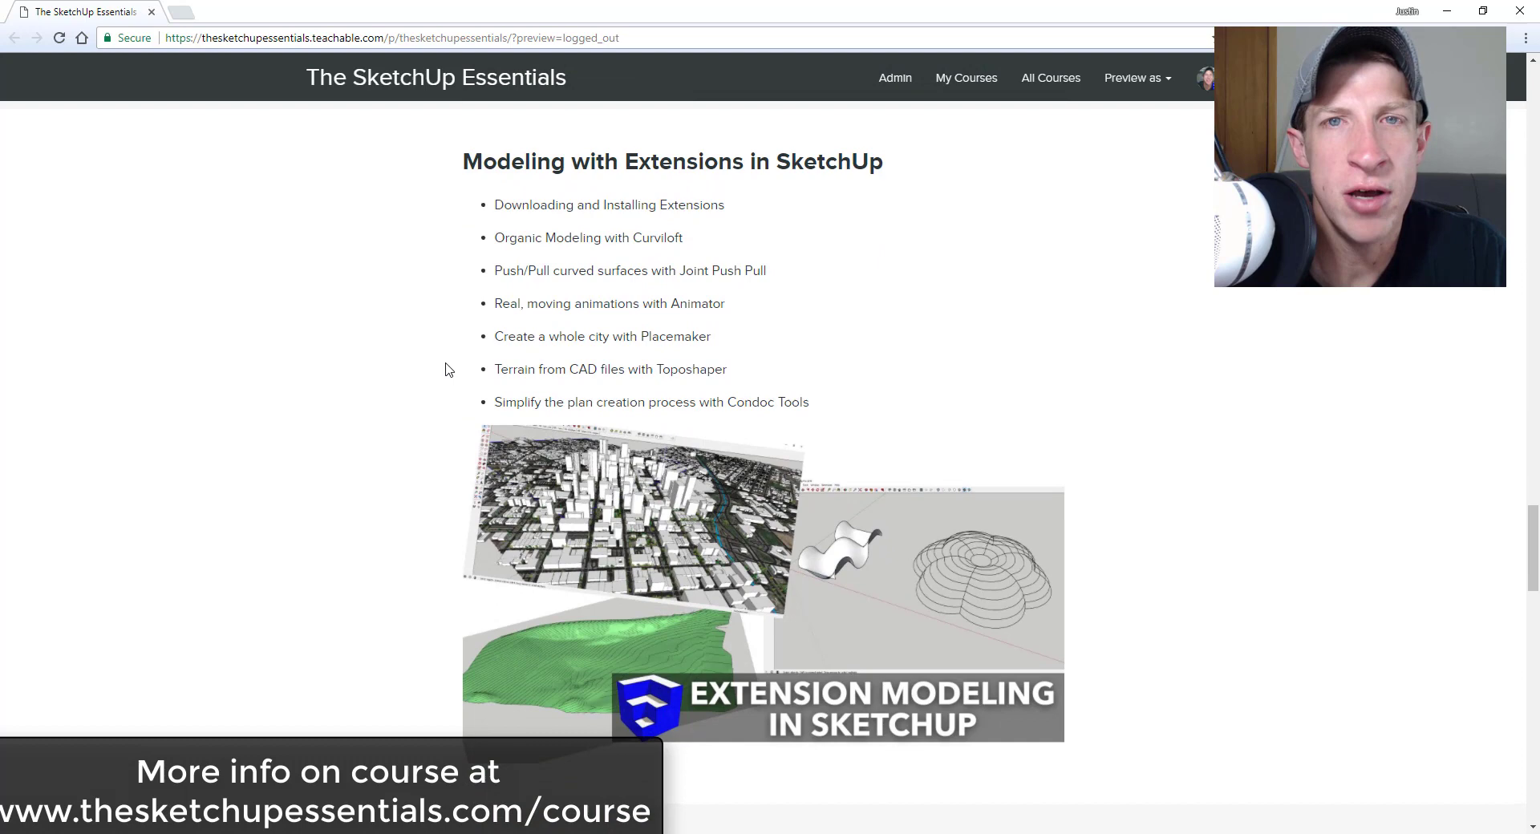
scroll(447, 369, down, 8)
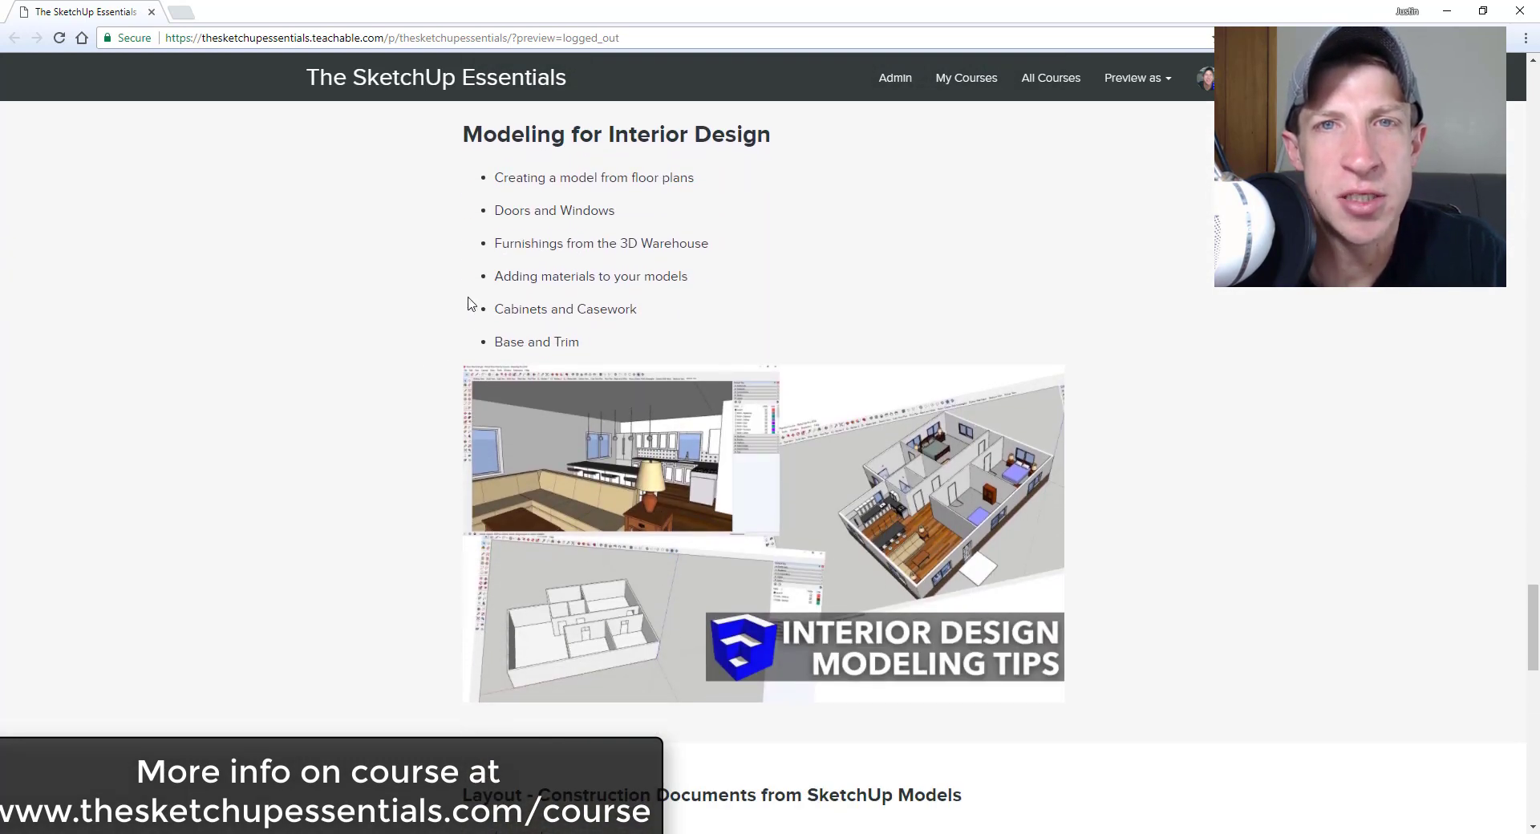
scroll(449, 303, down, 3)
scroll(441, 306, down, 4)
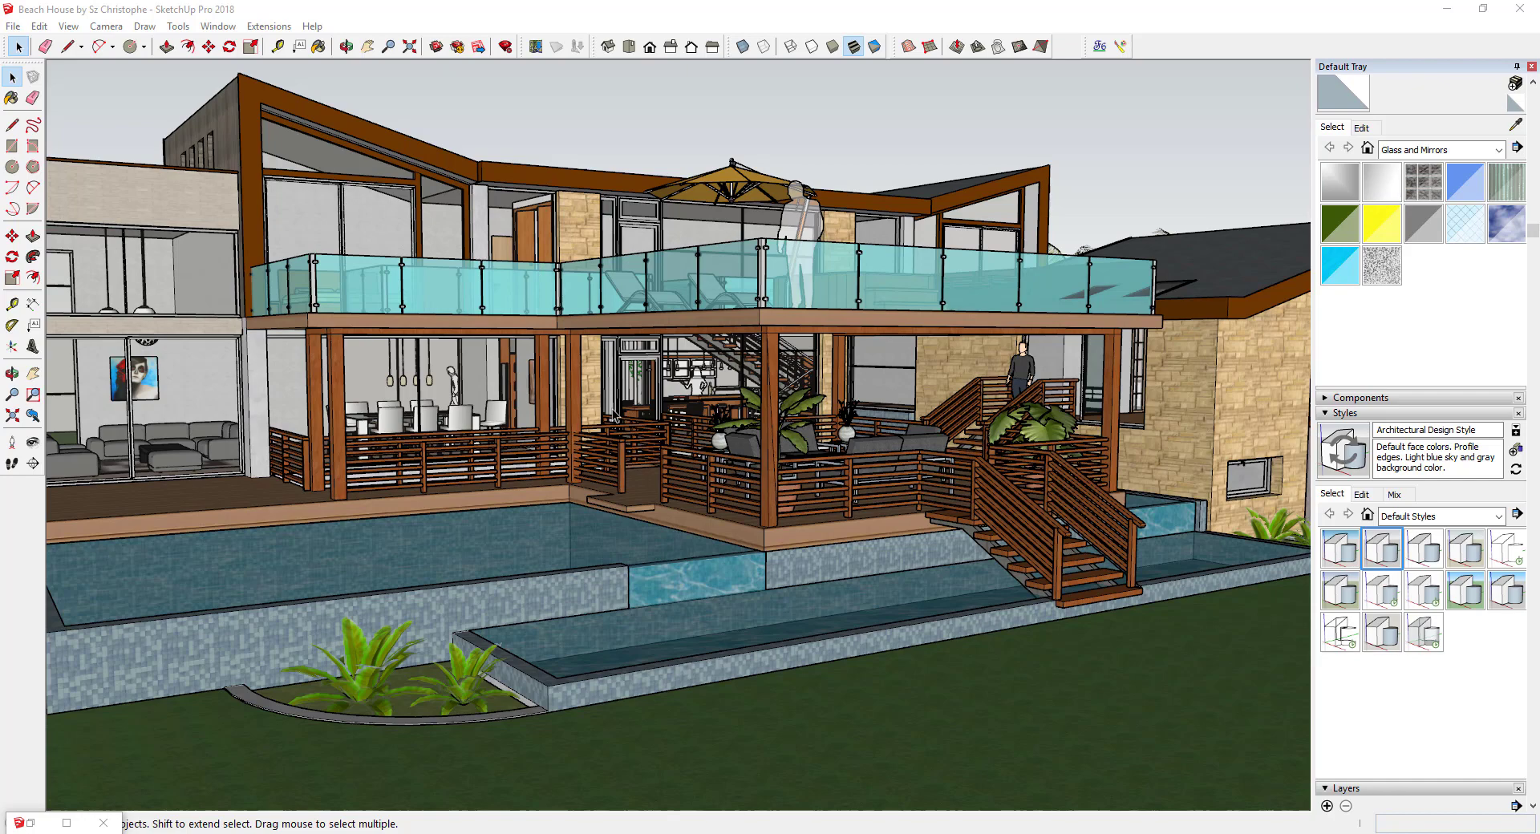
click(41, 820)
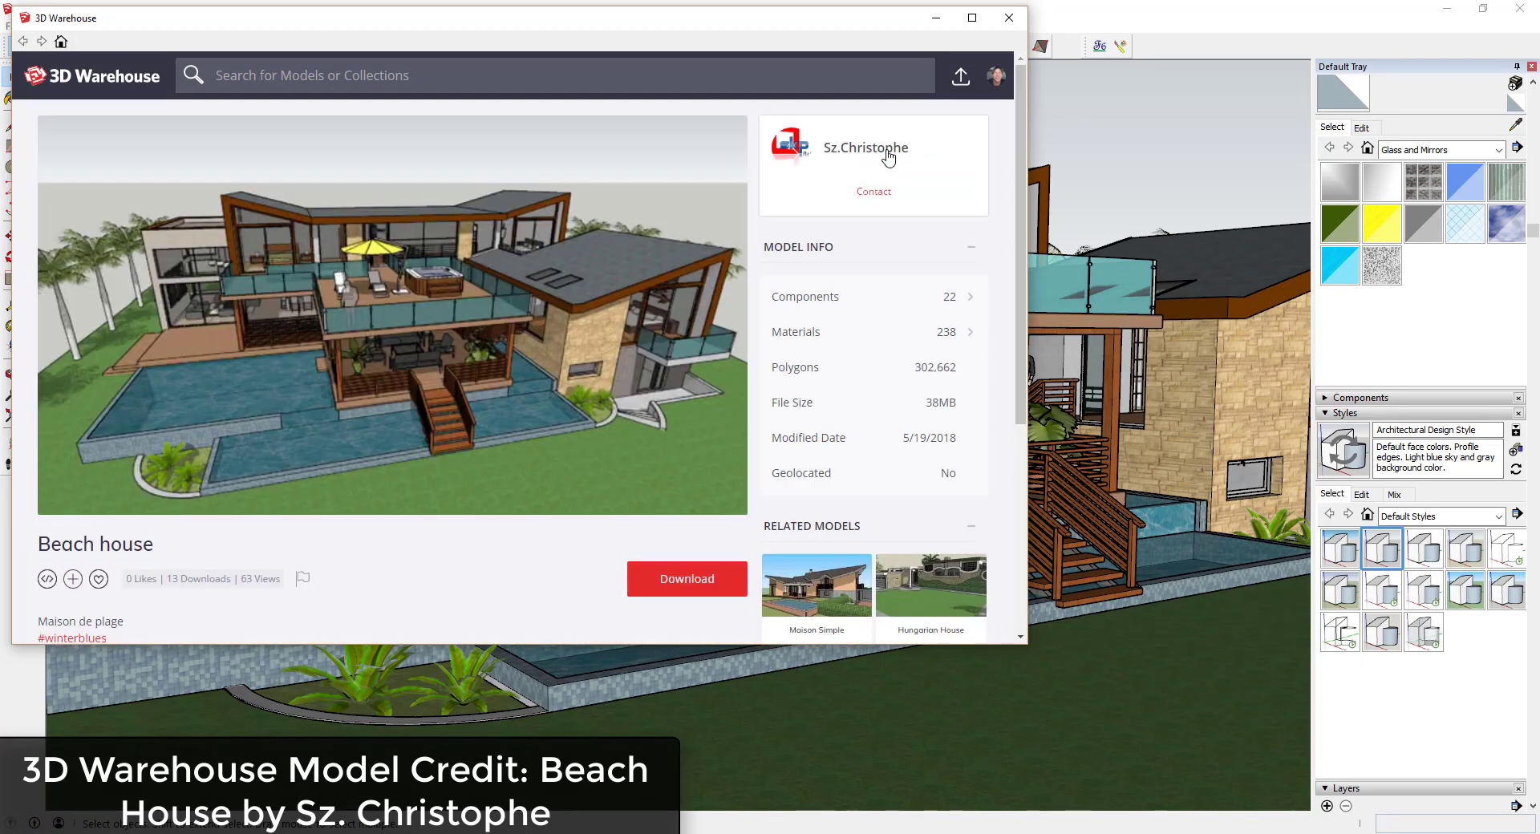
drag(781, 19, 991, 40)
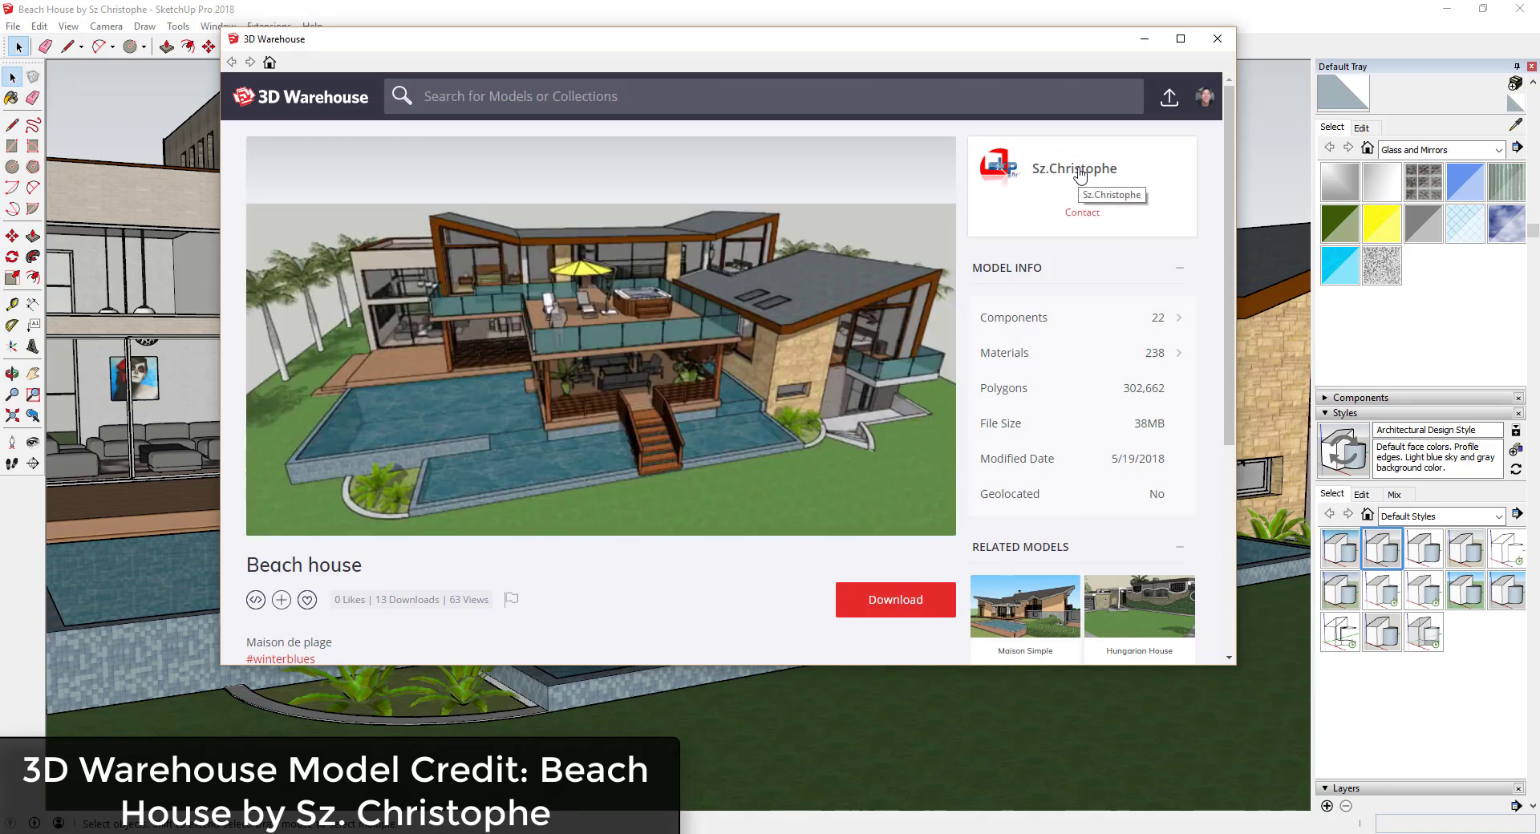
click(1145, 39)
- Orbit and zoom out to view the whole house, pool and deck from above
middle_drag(1147, 461, 890, 421)
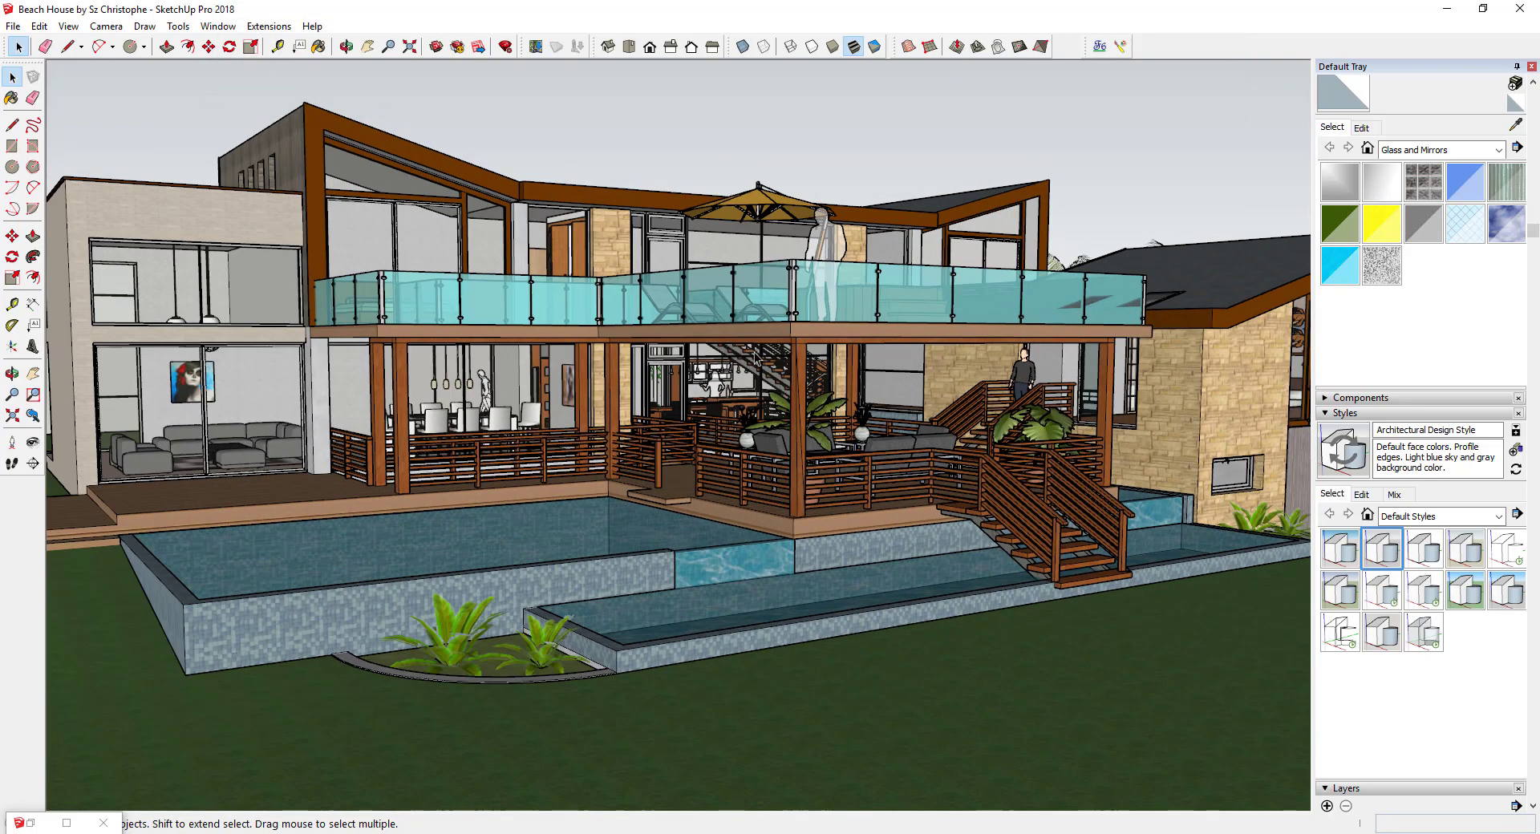
scroll(755, 358, up, 2)
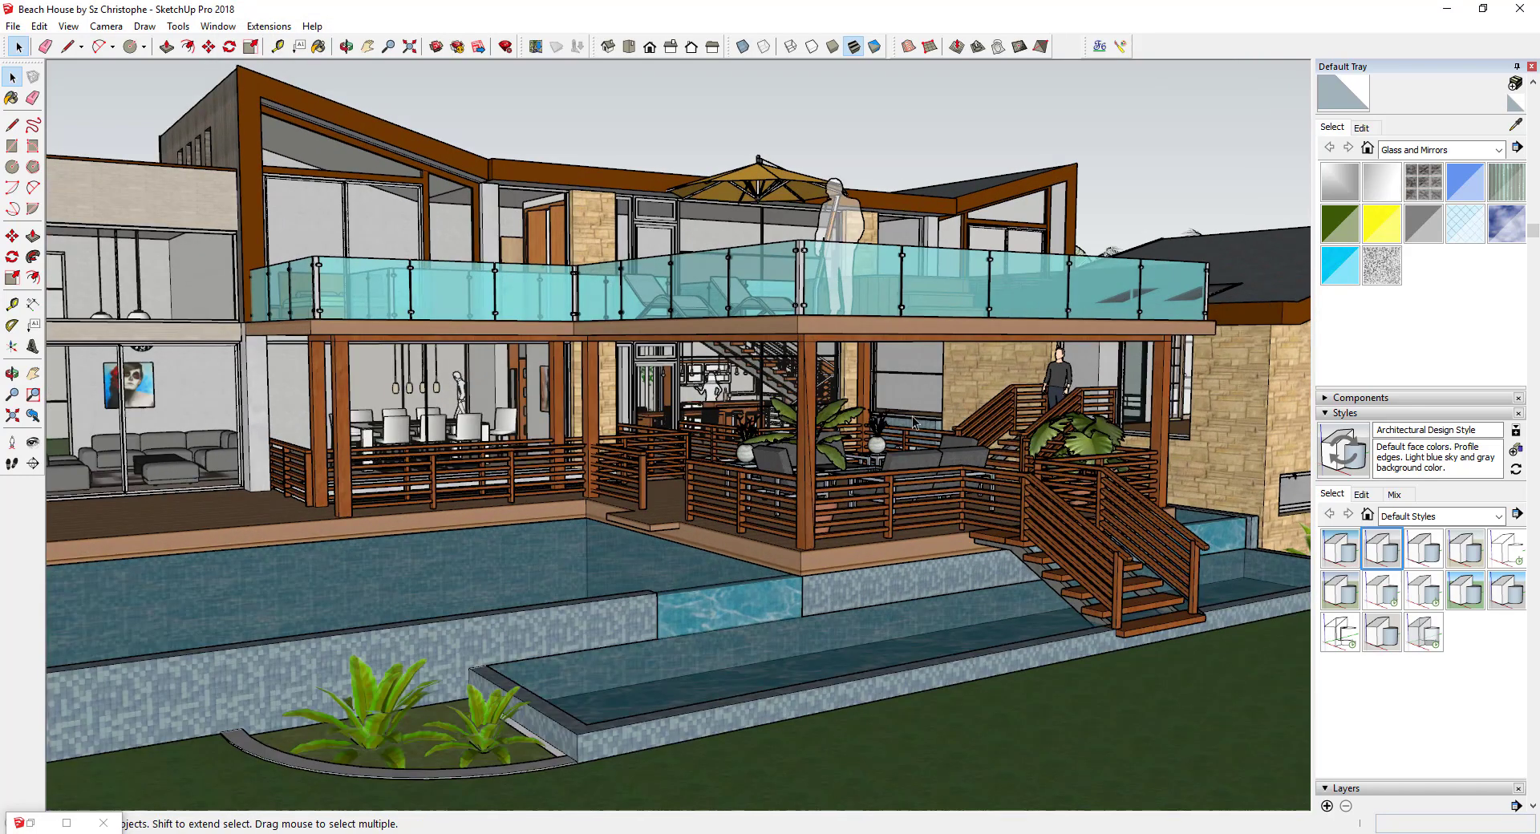
middle_drag(914, 423, 938, 345)
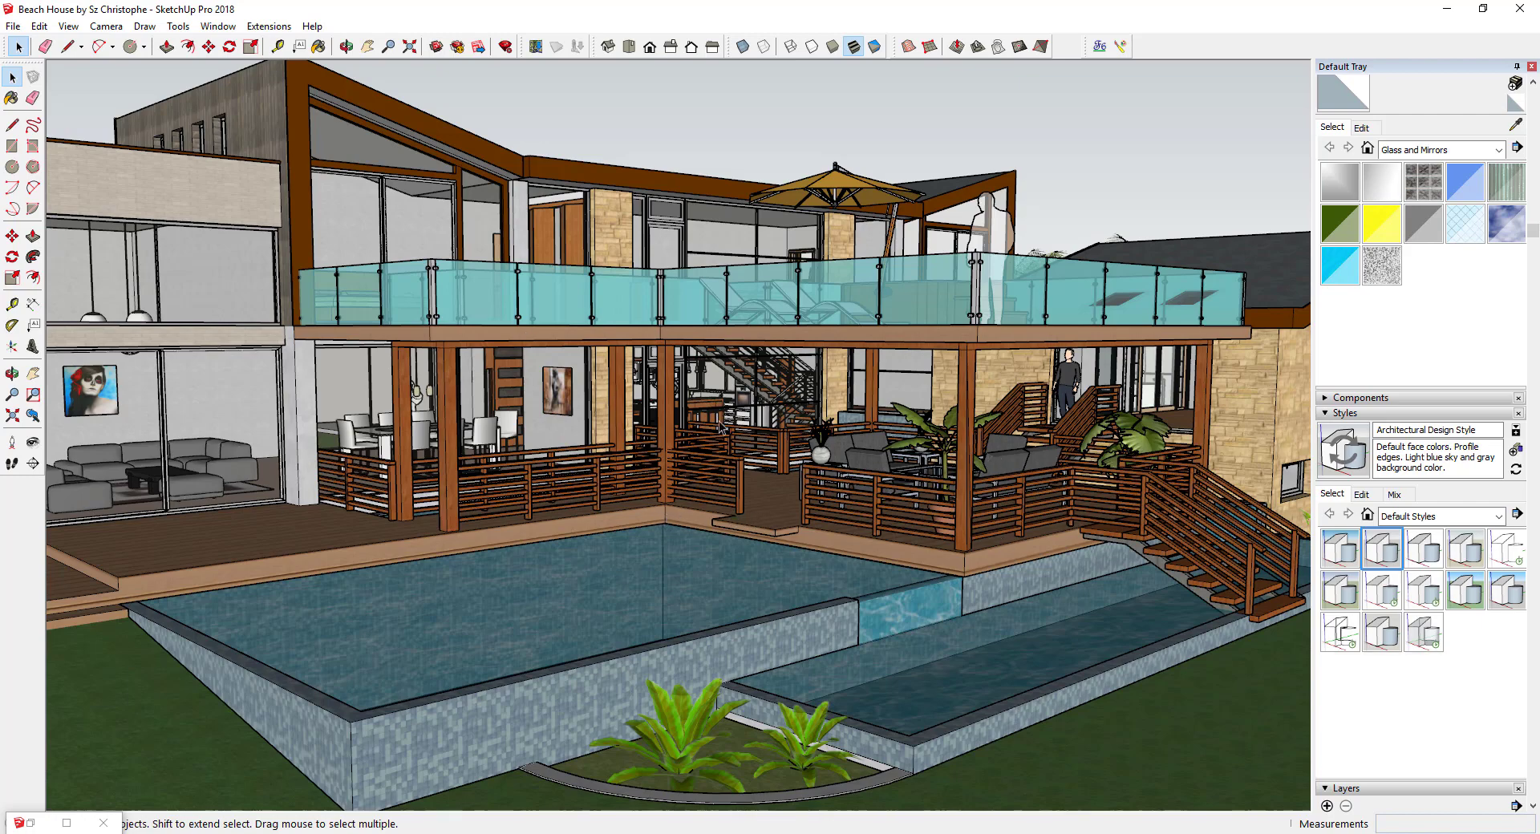
key(o)
drag(962, 457, 716, 405)
key(space)
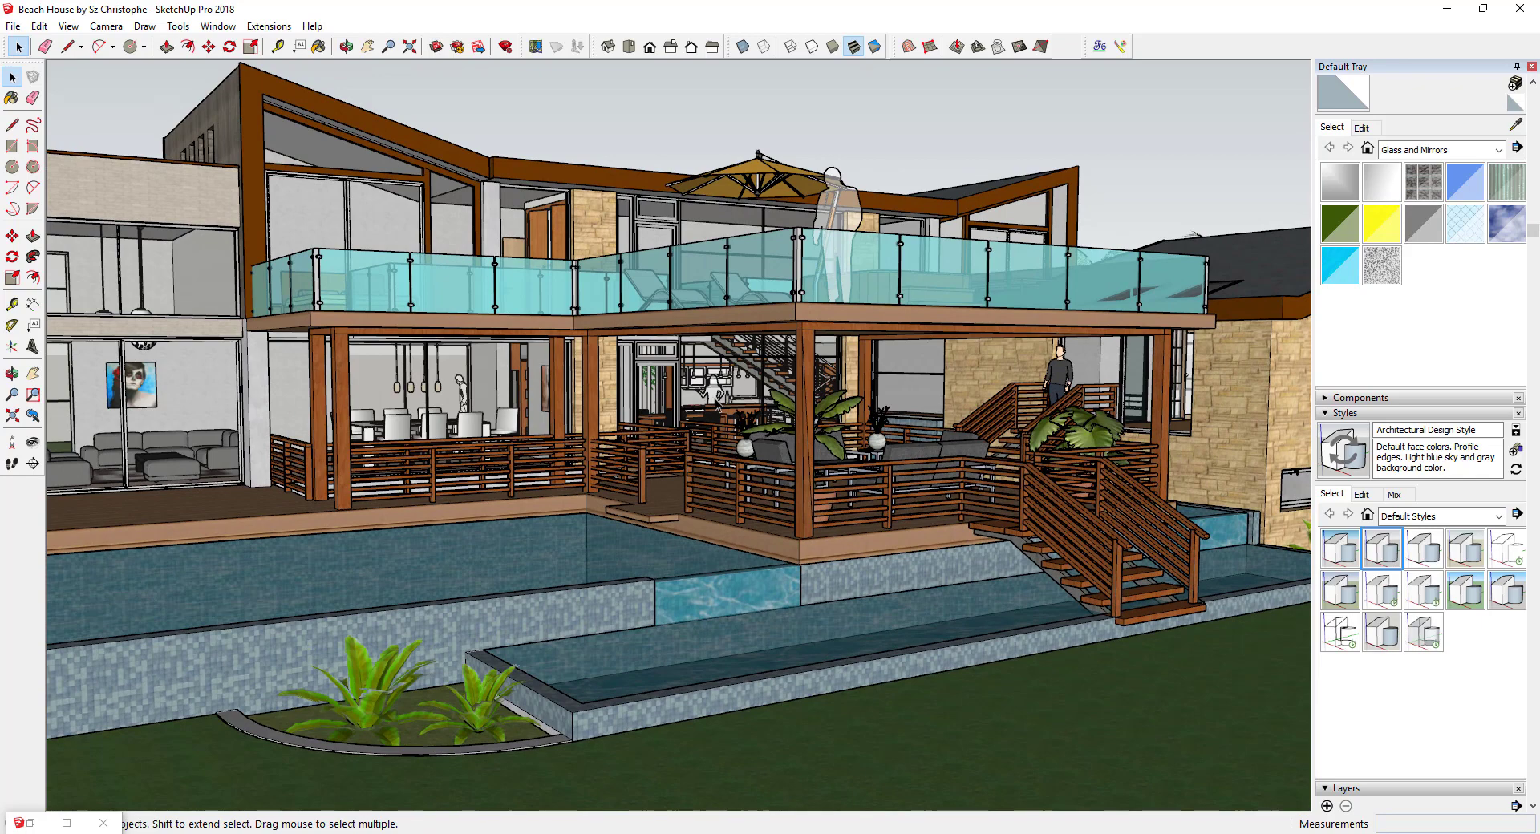
scroll(882, 382, down, 5)
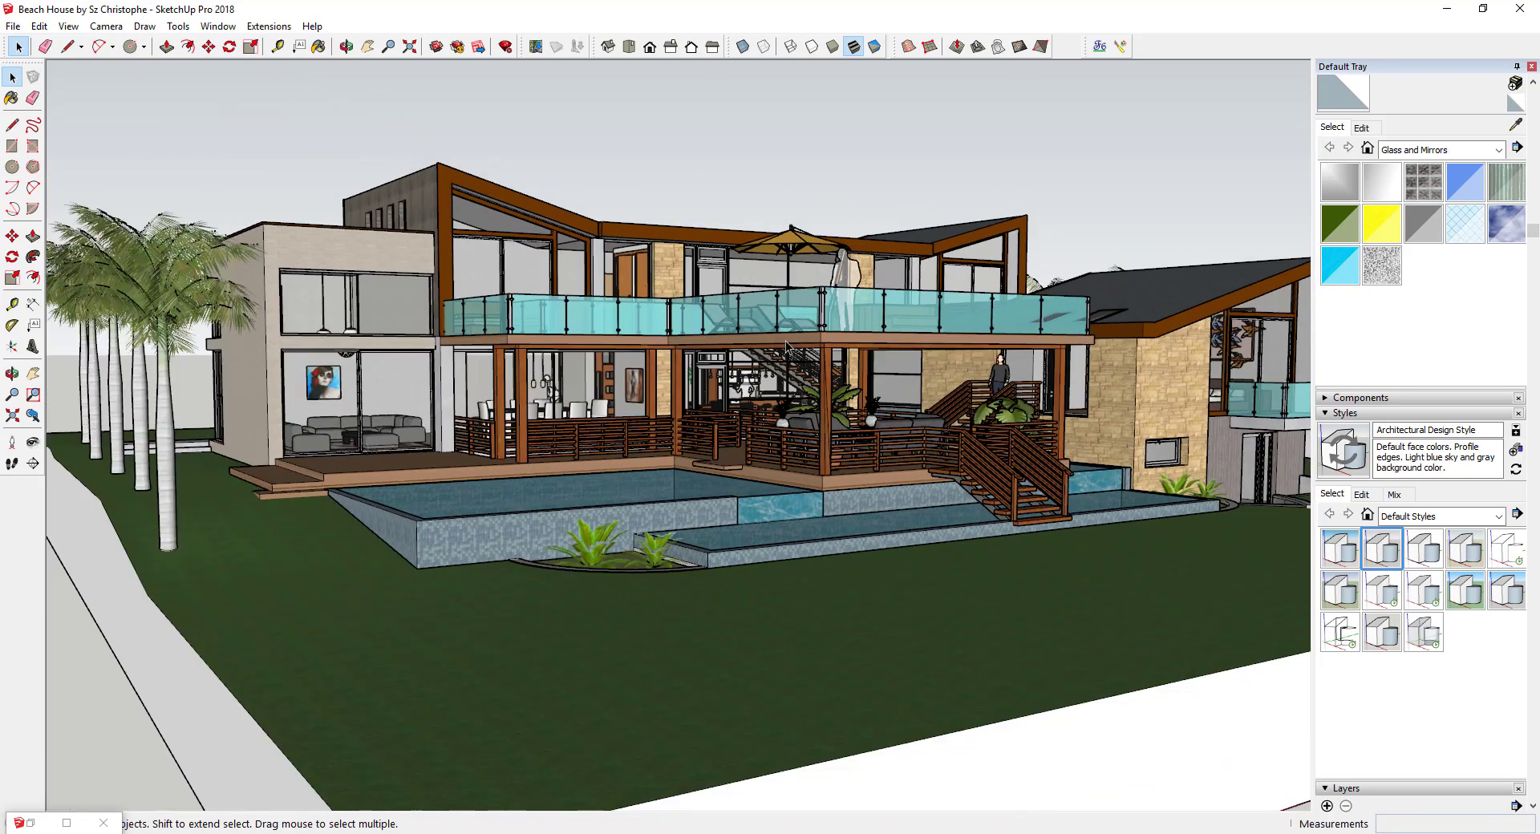
middle_drag(882, 382, 922, 440)
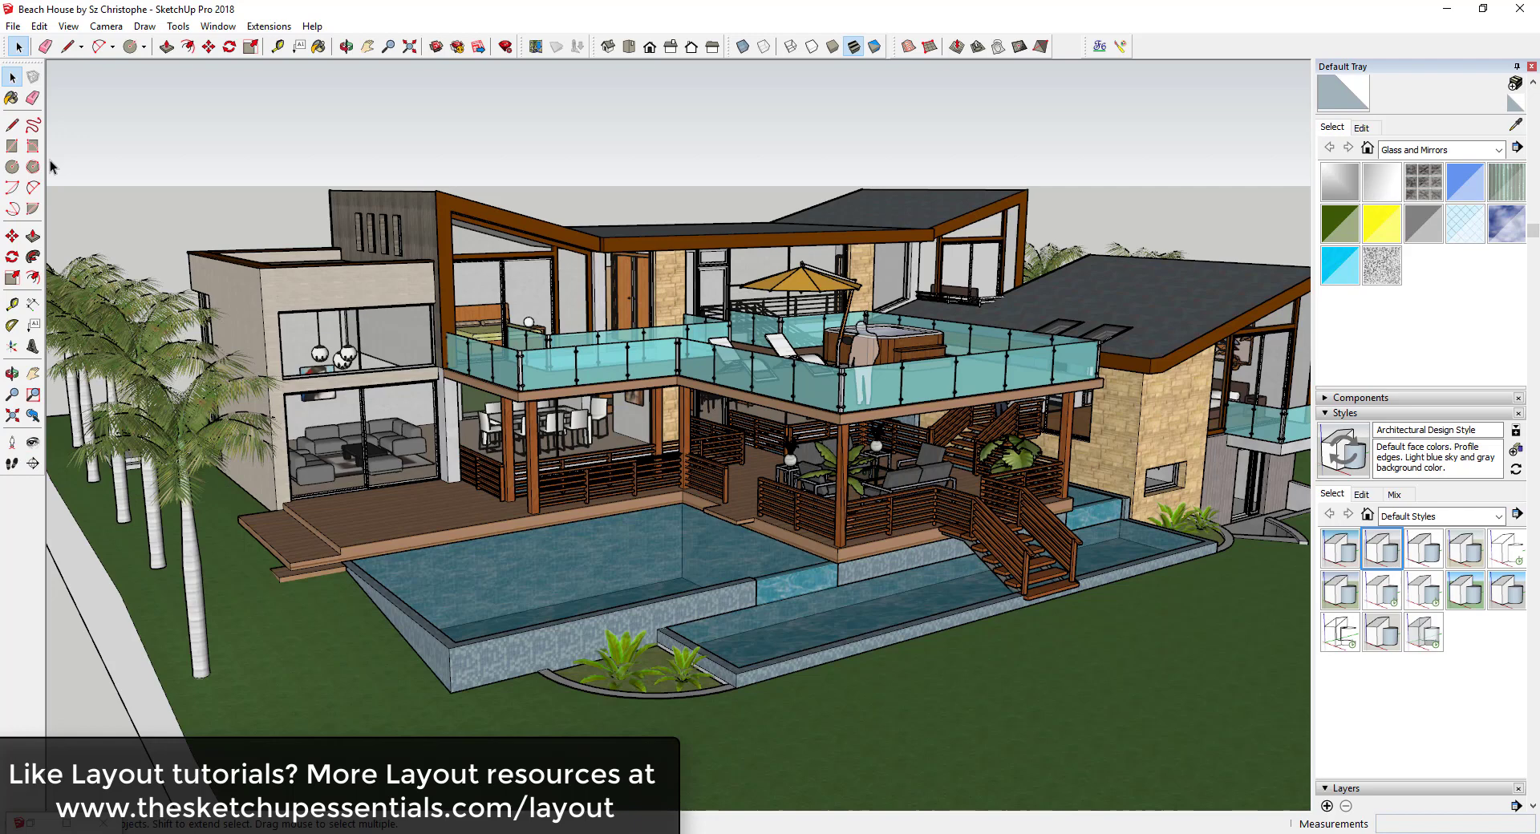
- Place a section plane on the house's wall face, locked to its orientation with Shift
click(145, 26)
mouse_move(126, 30)
mouse_move(178, 26)
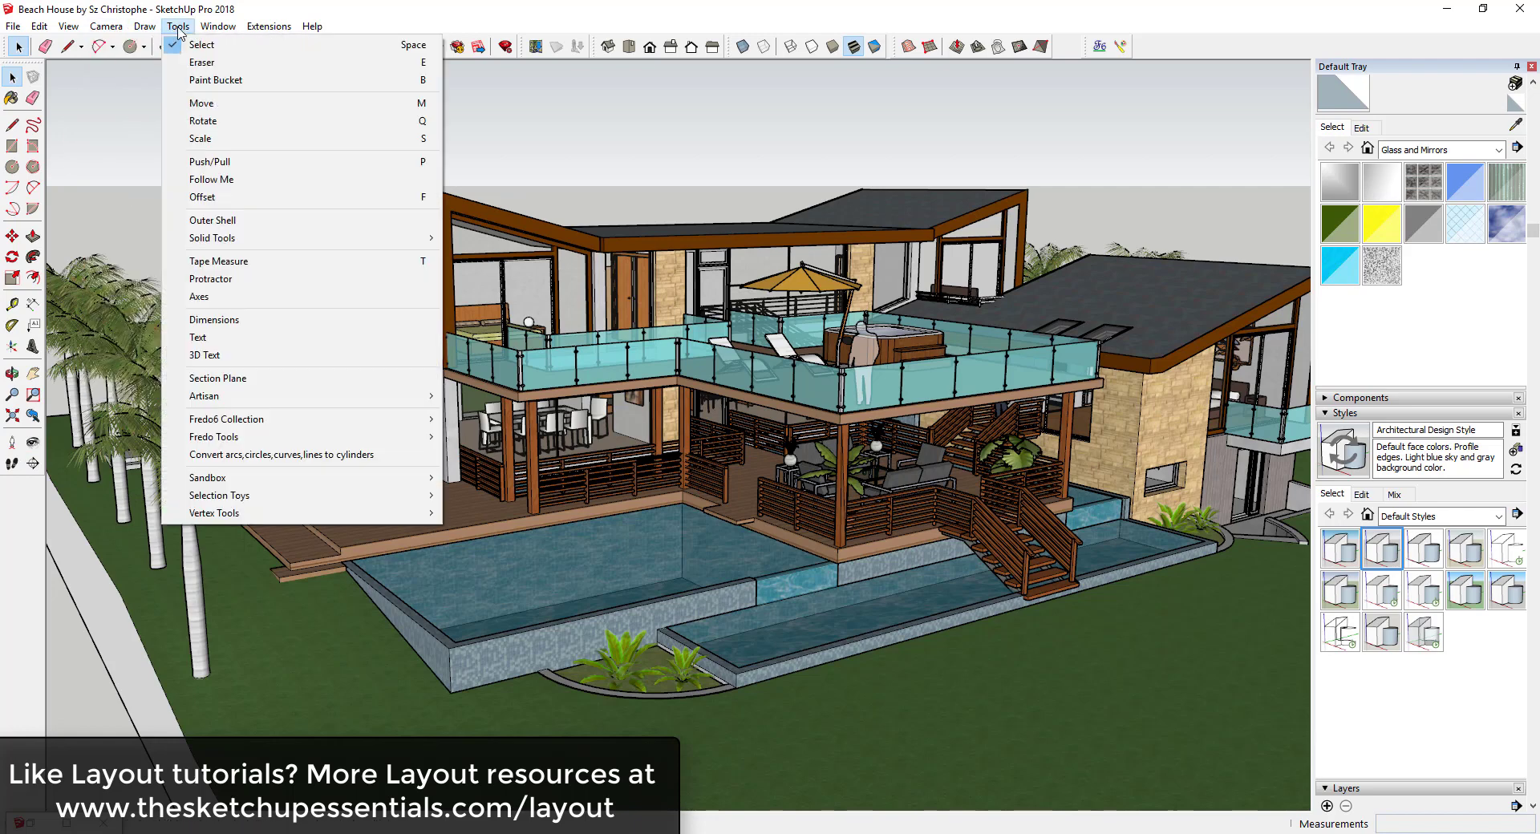
click(249, 378)
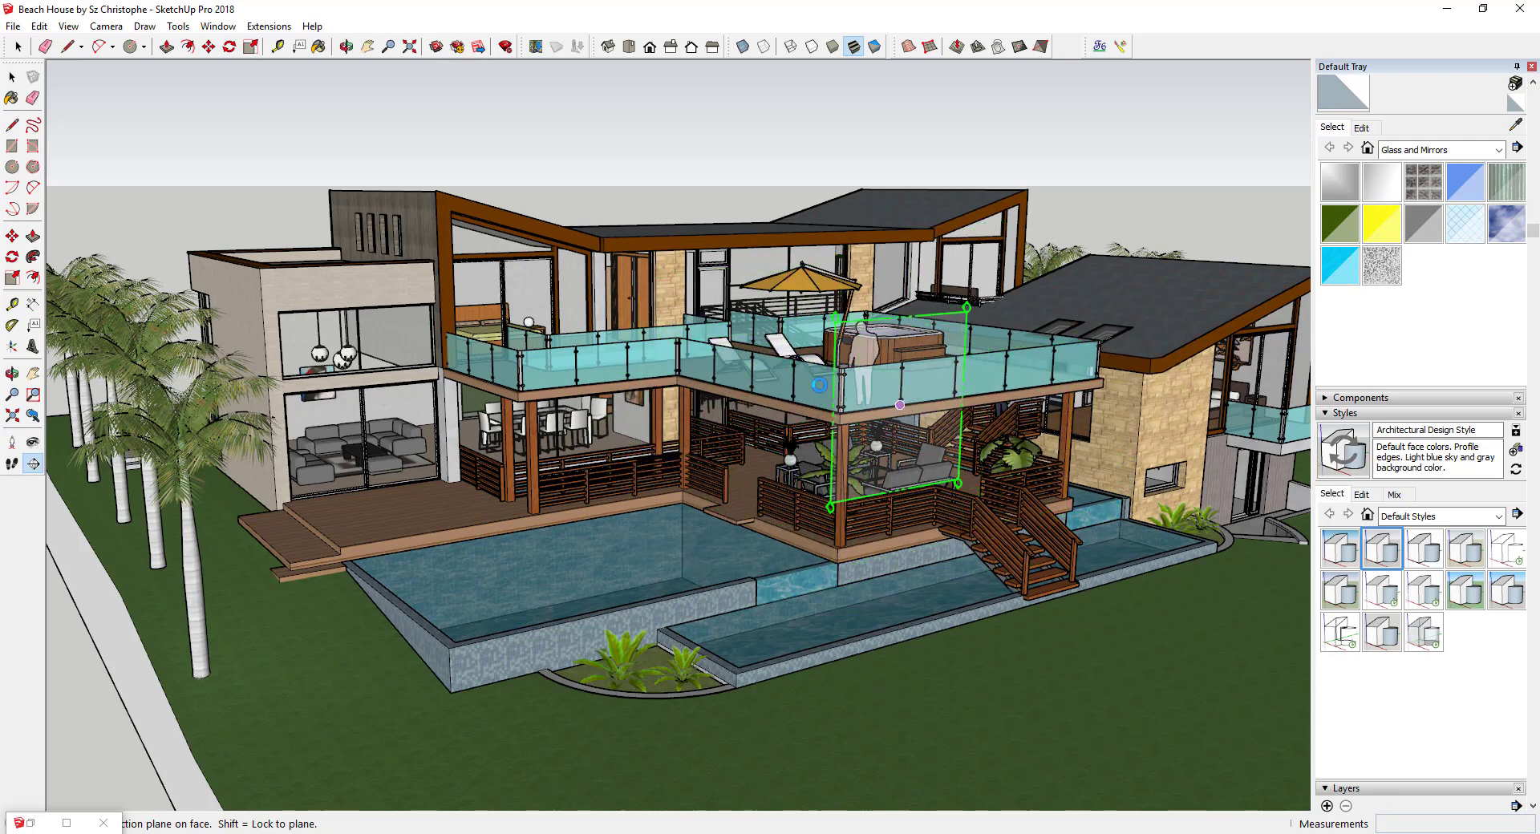
key(shift)
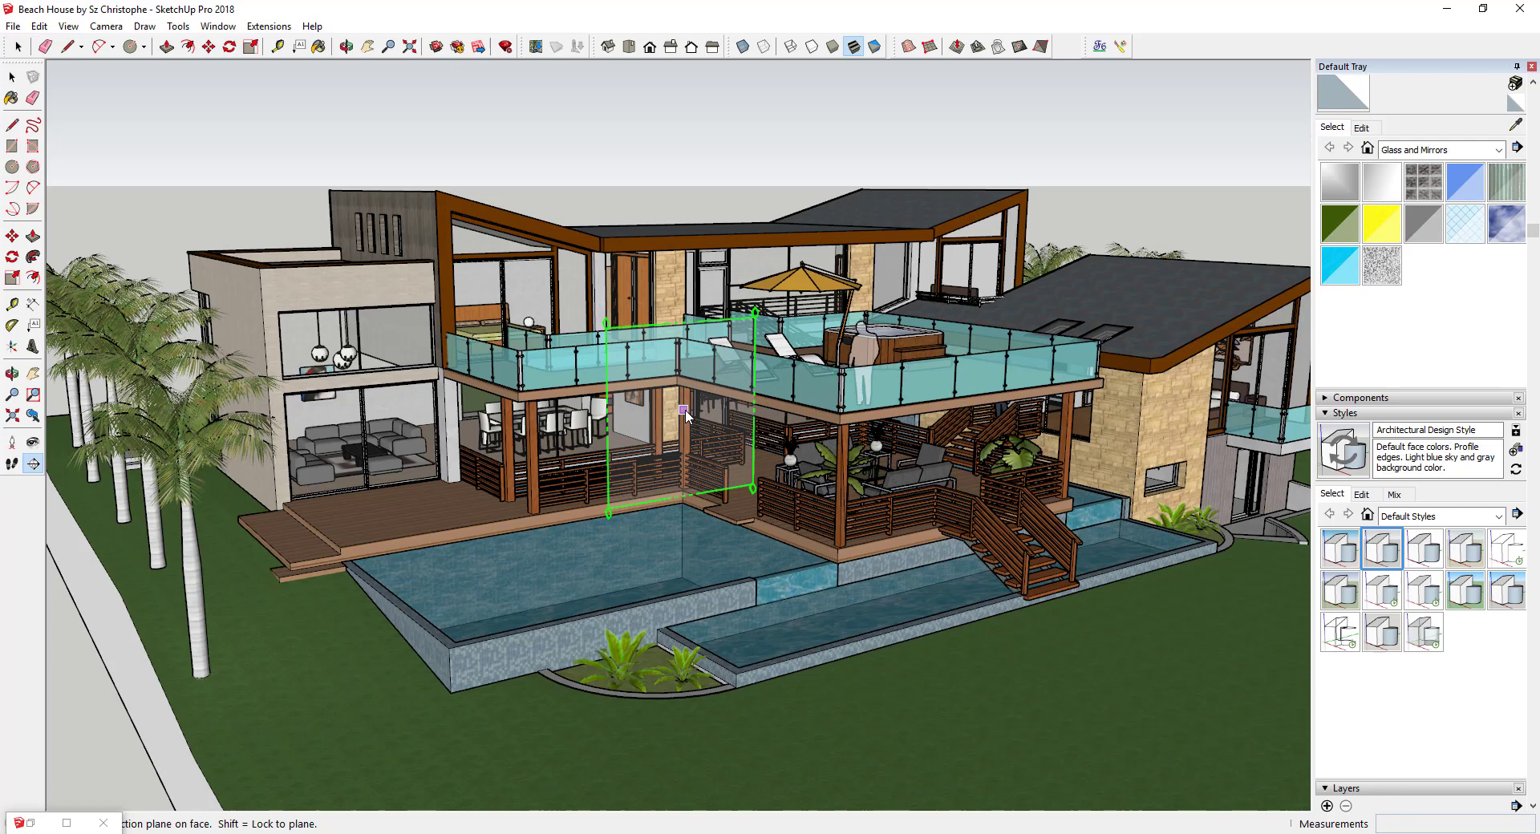
click(683, 413)
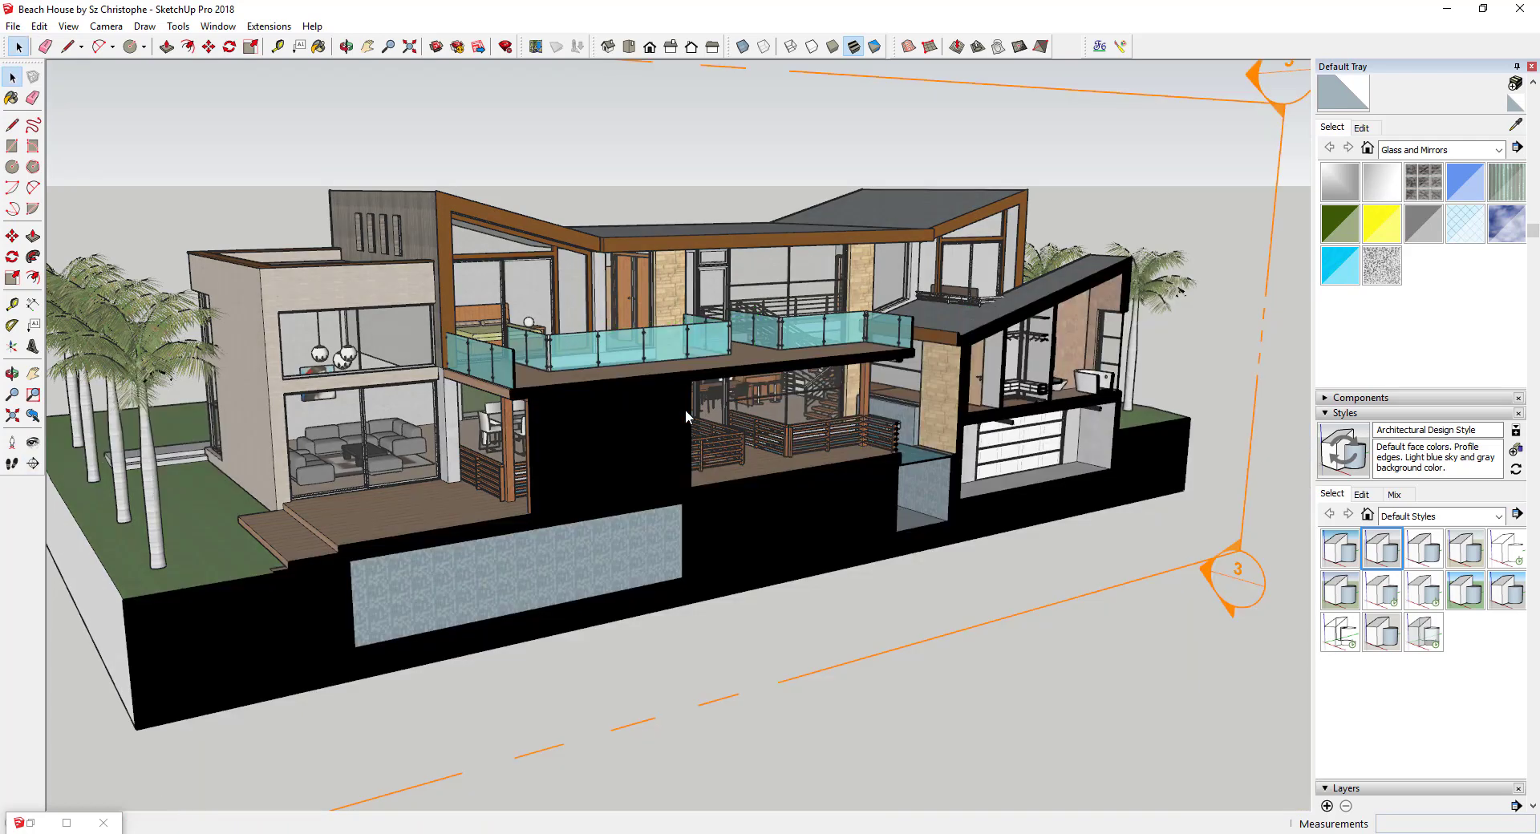
- Move the section plane deeper through the bedroom and living areas, then face the cut head-on
click(1159, 537)
key(m)
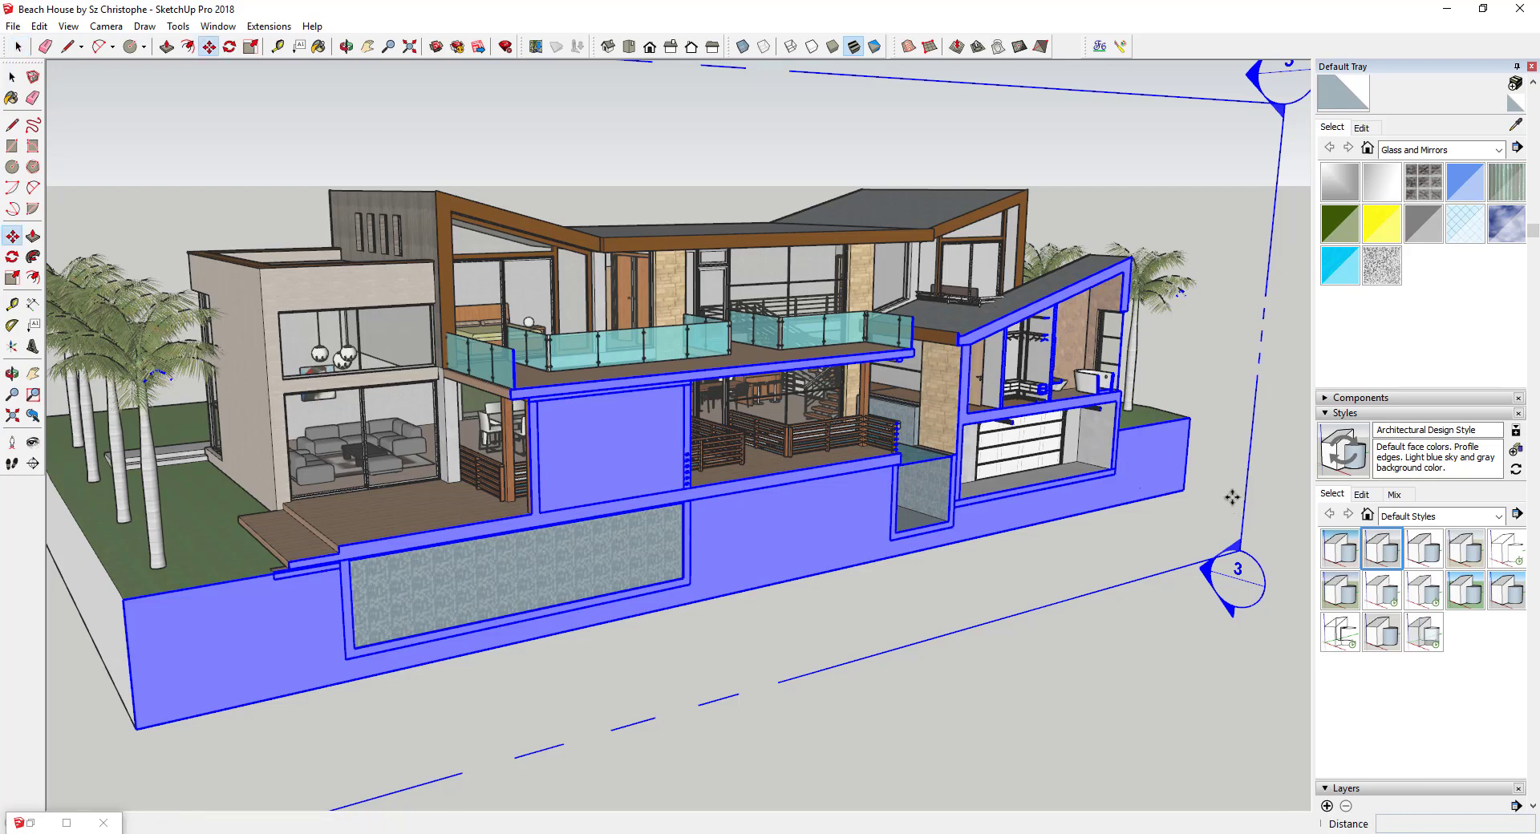
drag(1219, 494, 1066, 478)
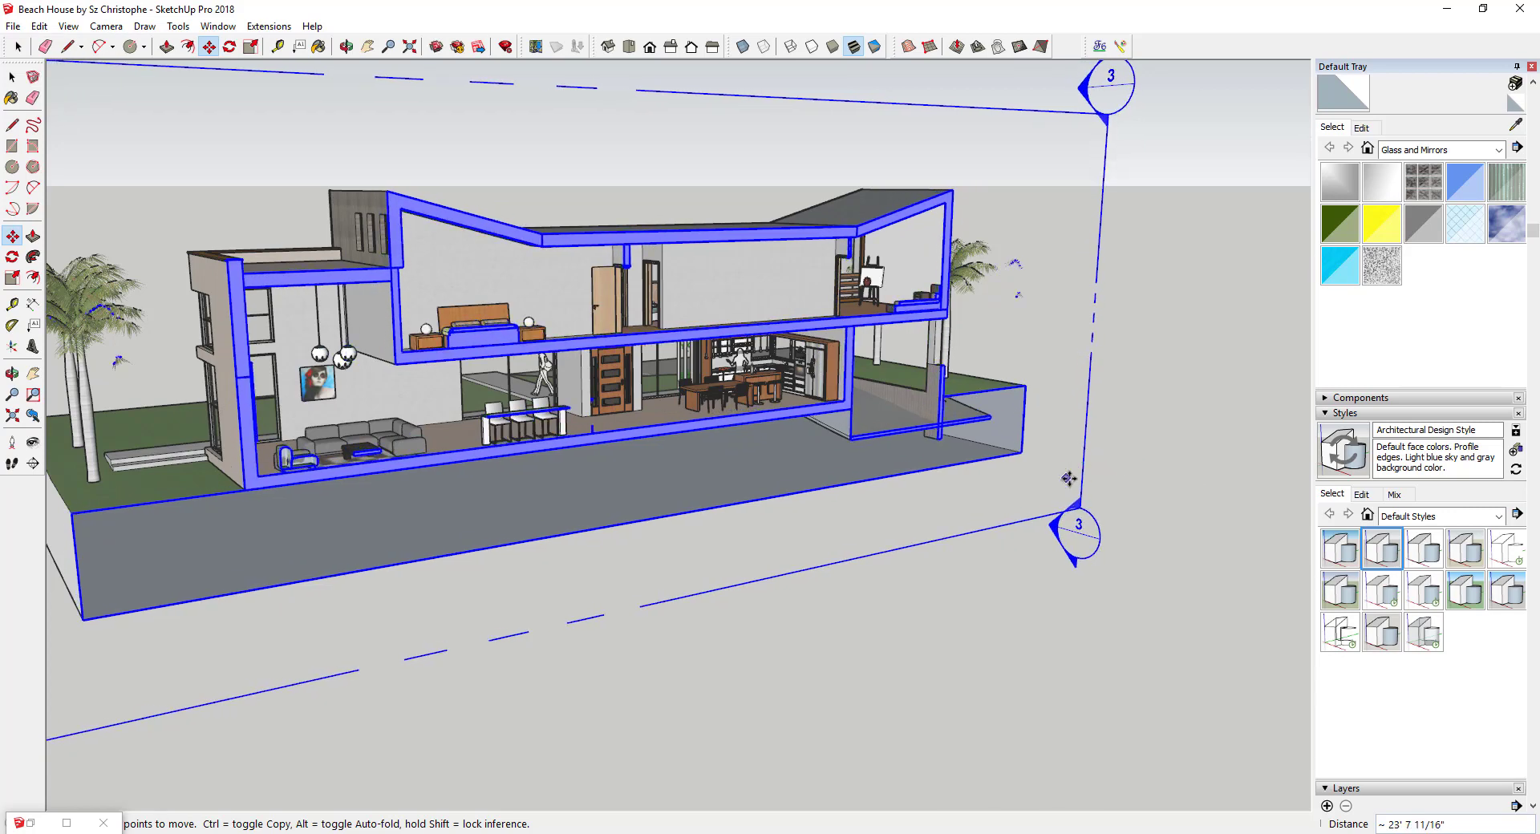
key(space)
click(1130, 400)
key(o)
drag(1205, 407, 971, 353)
key(space)
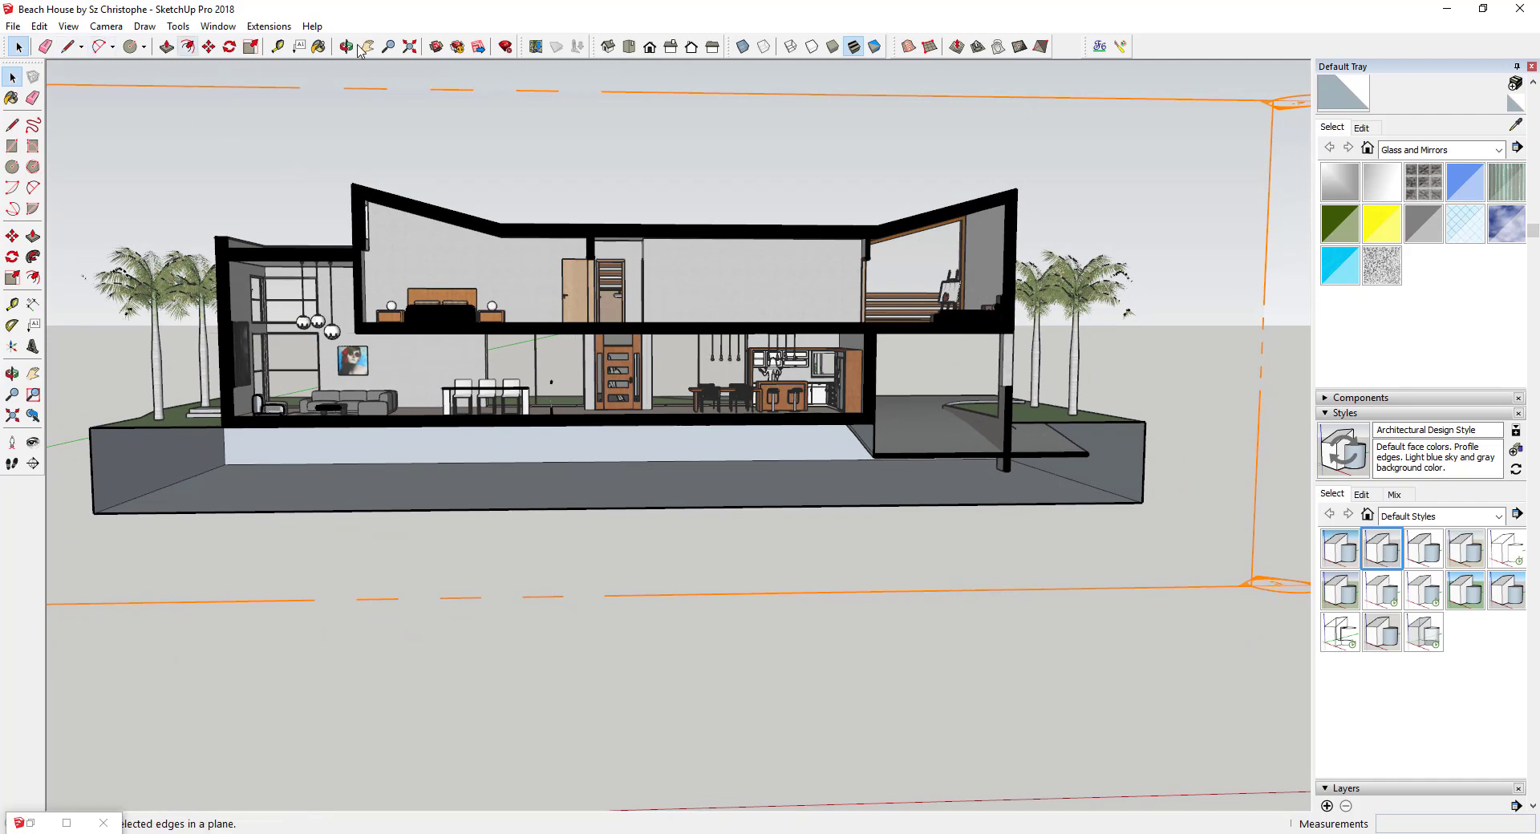
- Show the section in Front view, zoomed onto the kitchen, with Parallel Projection
click(650, 47)
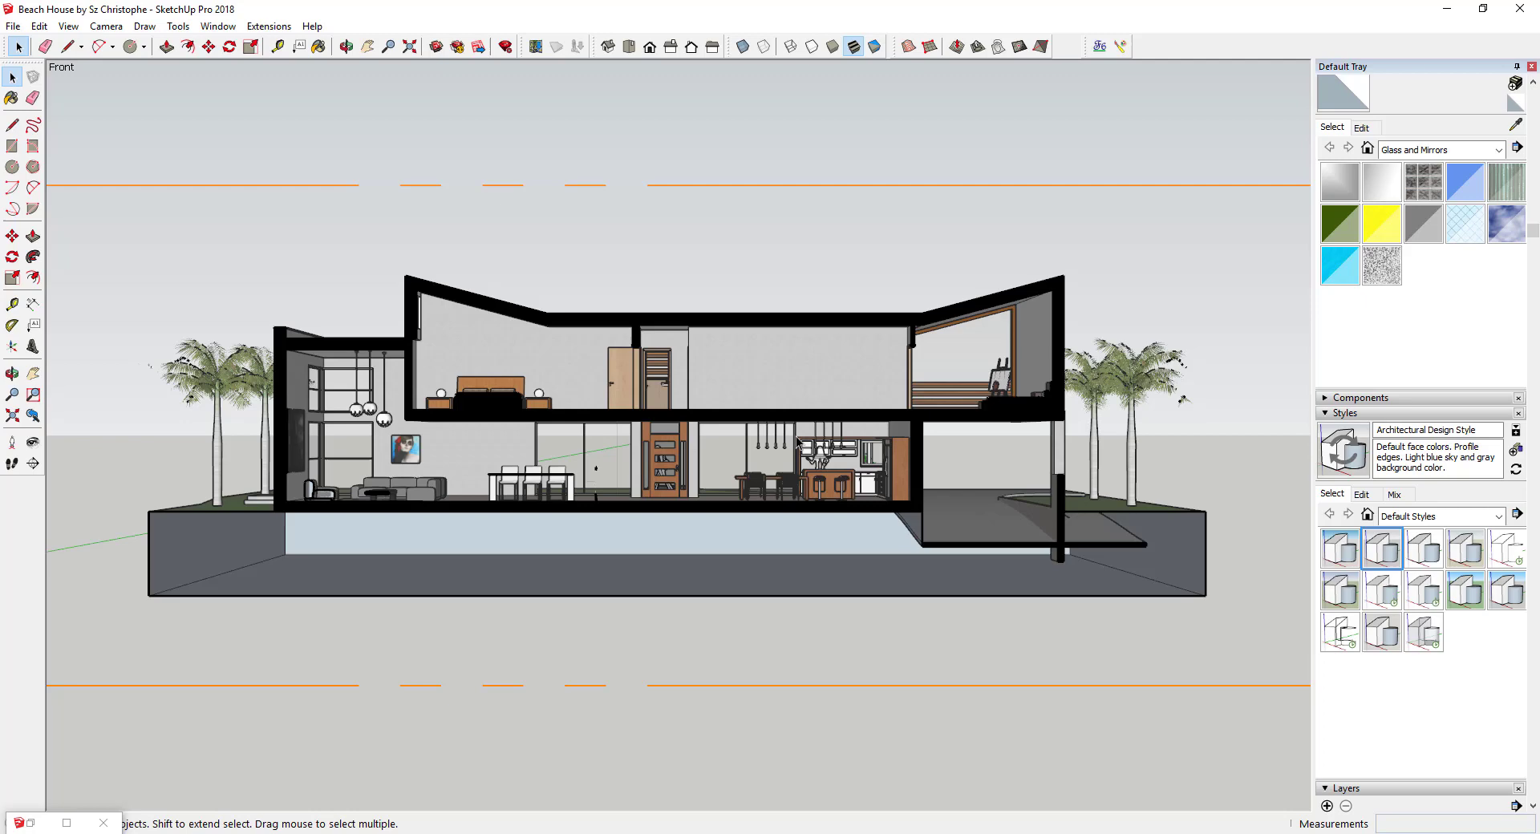
scroll(850, 481, up, 3)
scroll(873, 411, up, 4)
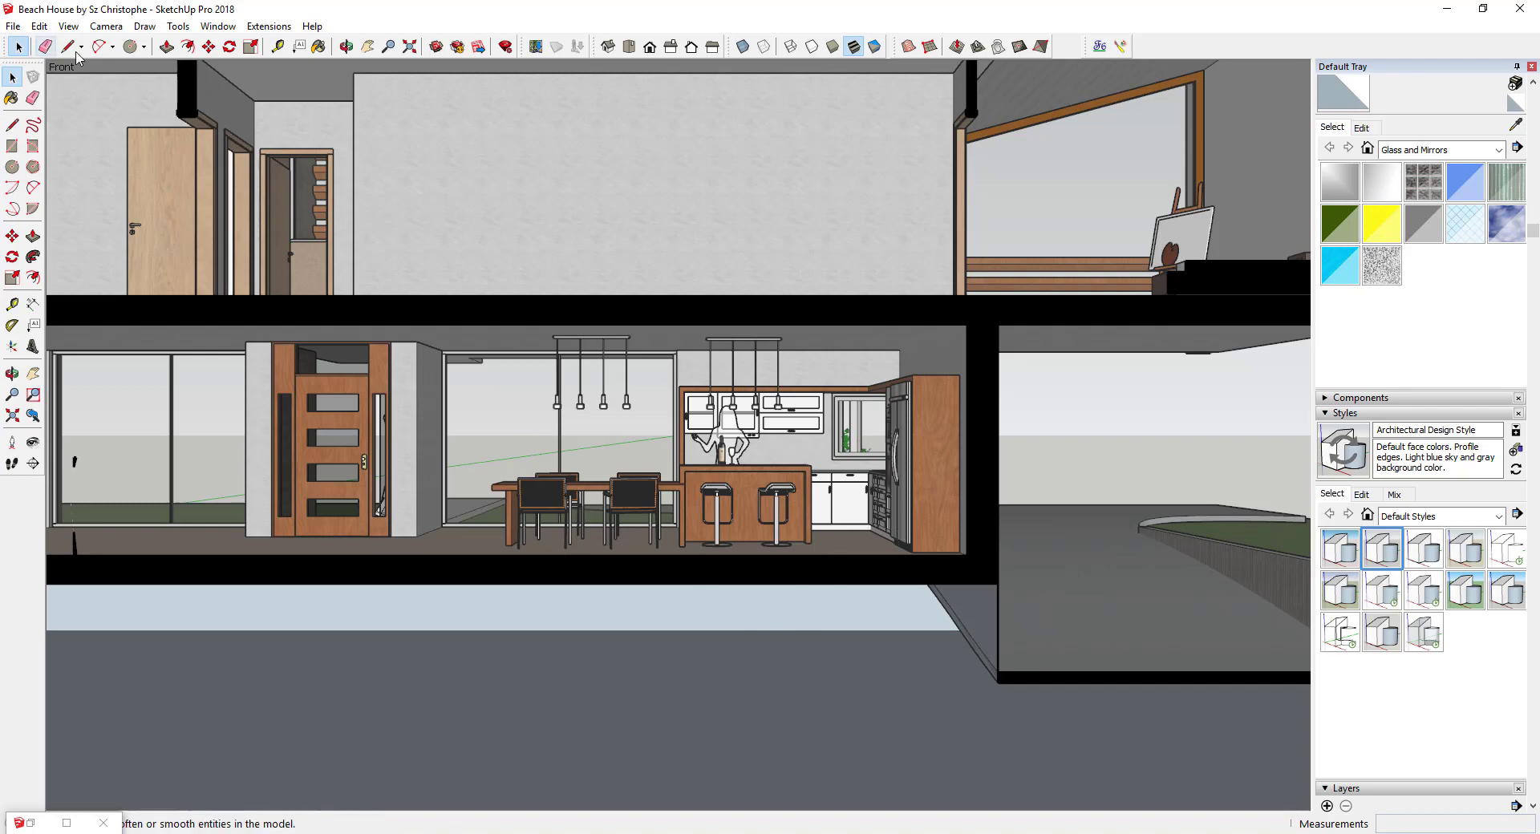
click(68, 25)
mouse_move(96, 26)
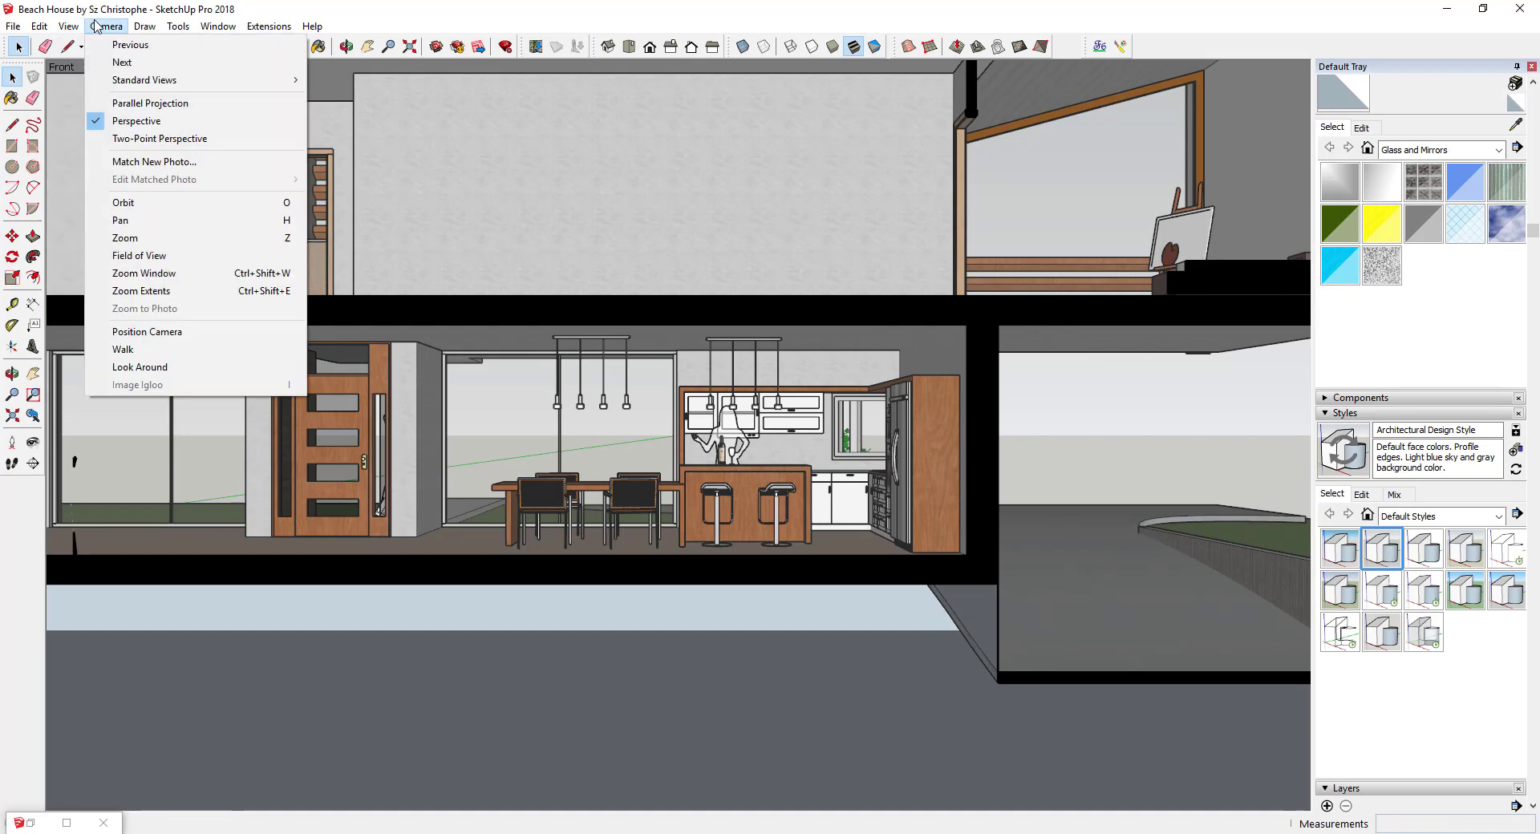
click(141, 103)
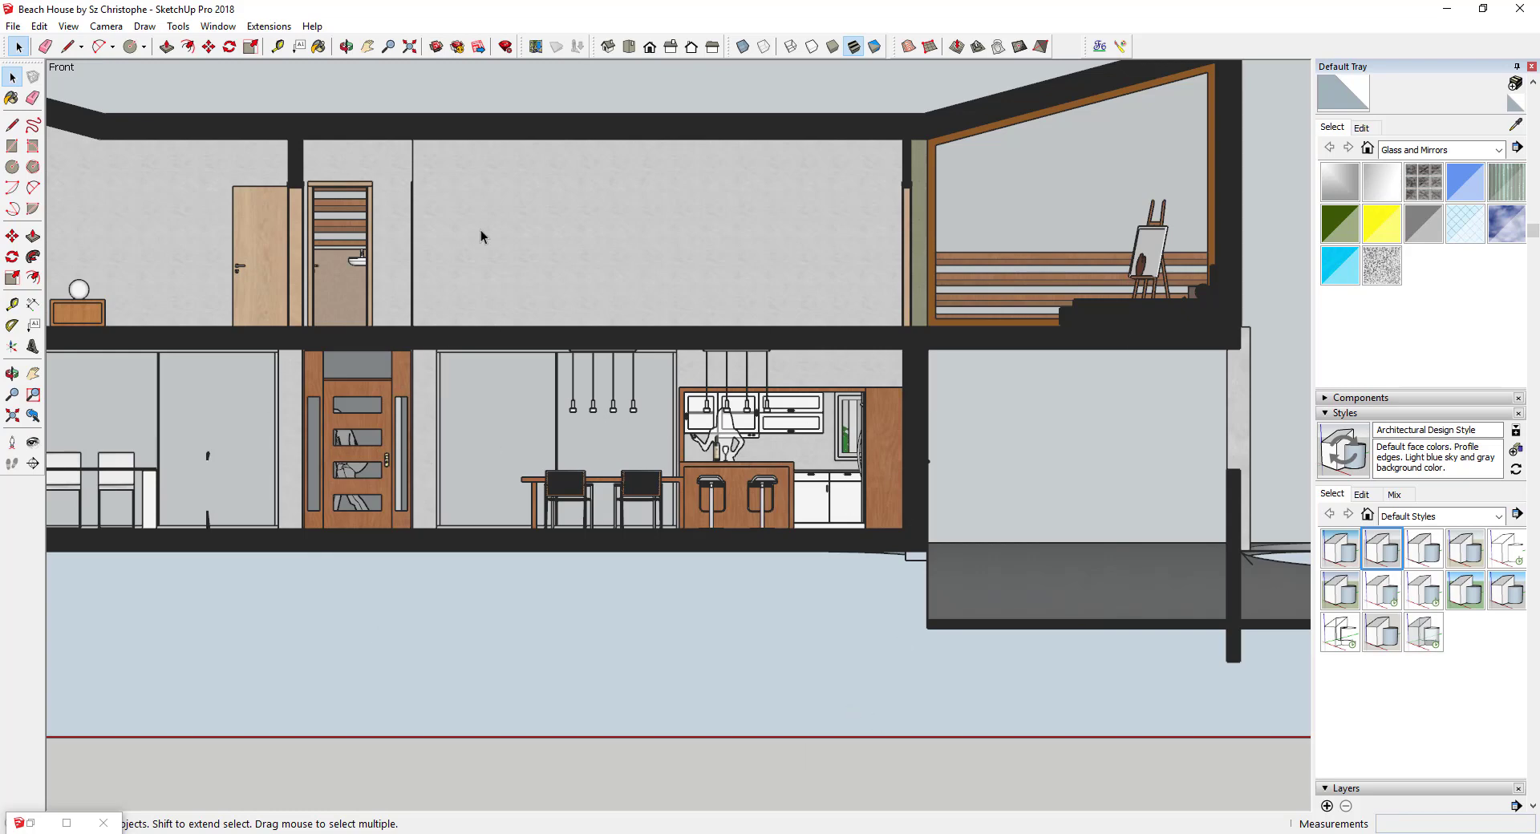
scroll(546, 475, up, 1)
scroll(546, 475, up, 1)
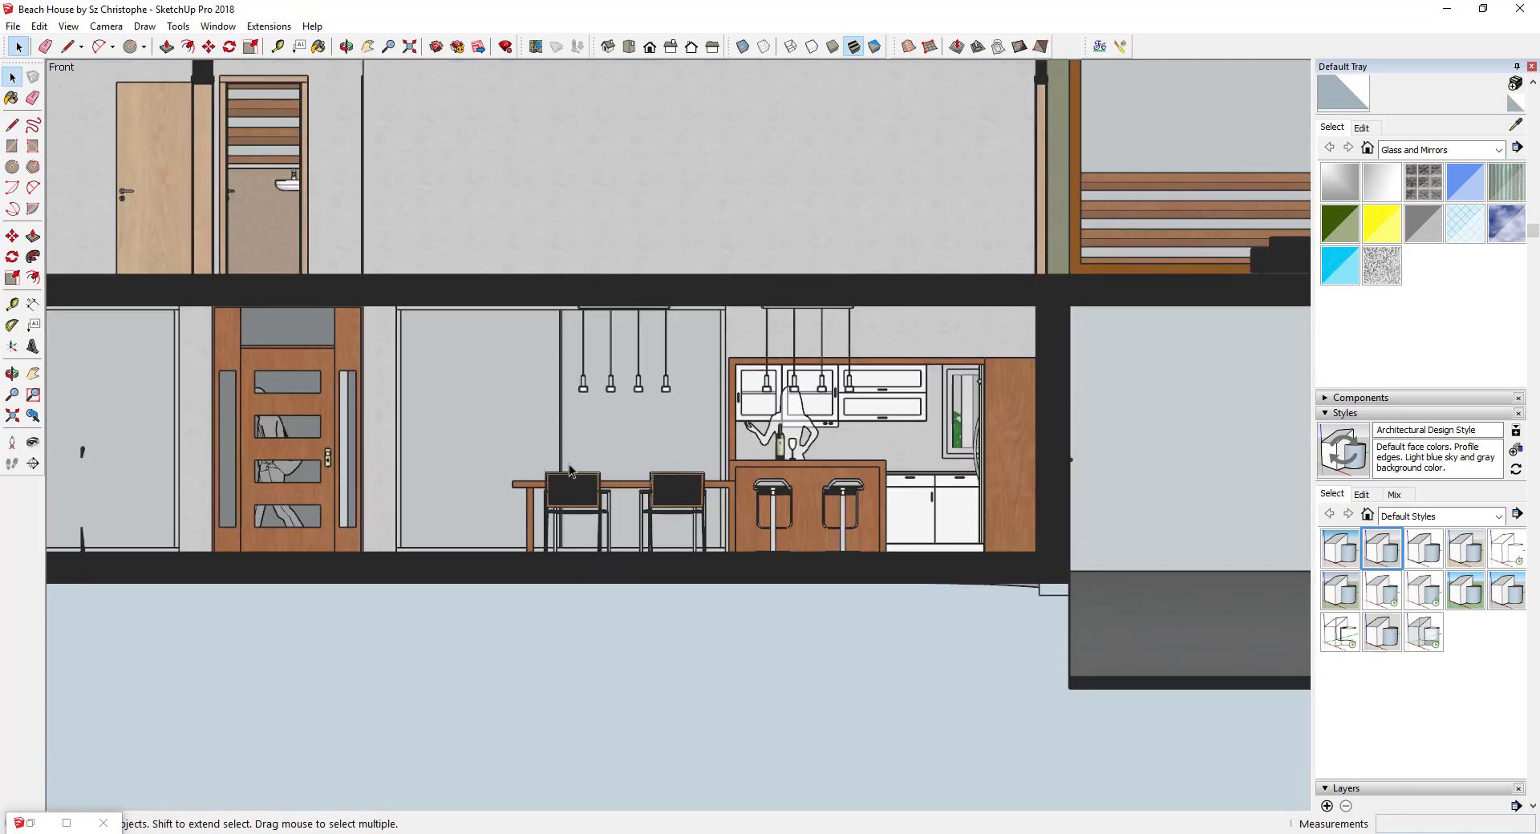
- Apply the HiddenLine2 style with profile edges on and faces shaded with textures
click(1506, 549)
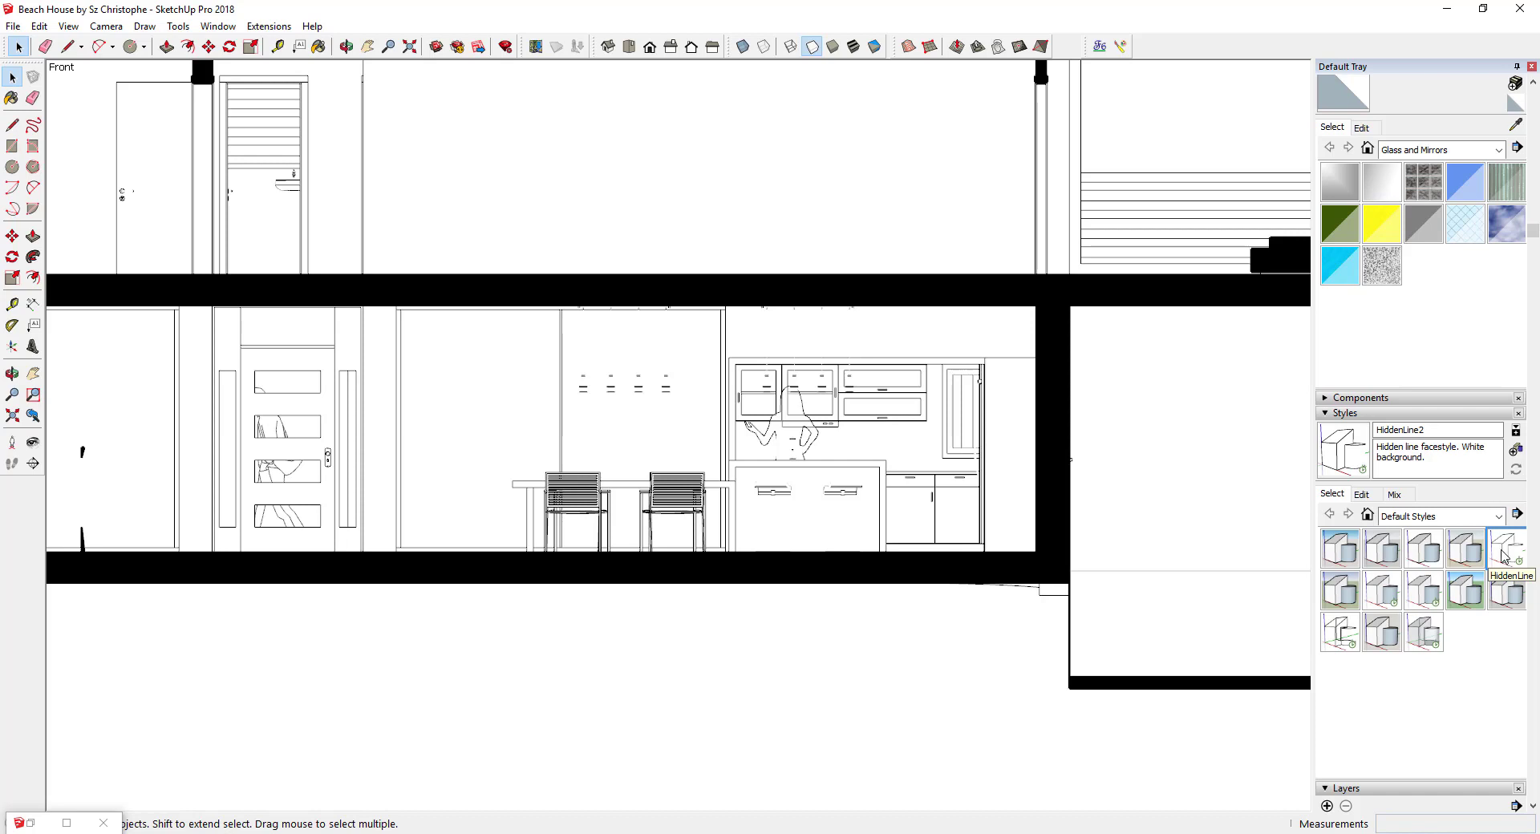
click(1366, 495)
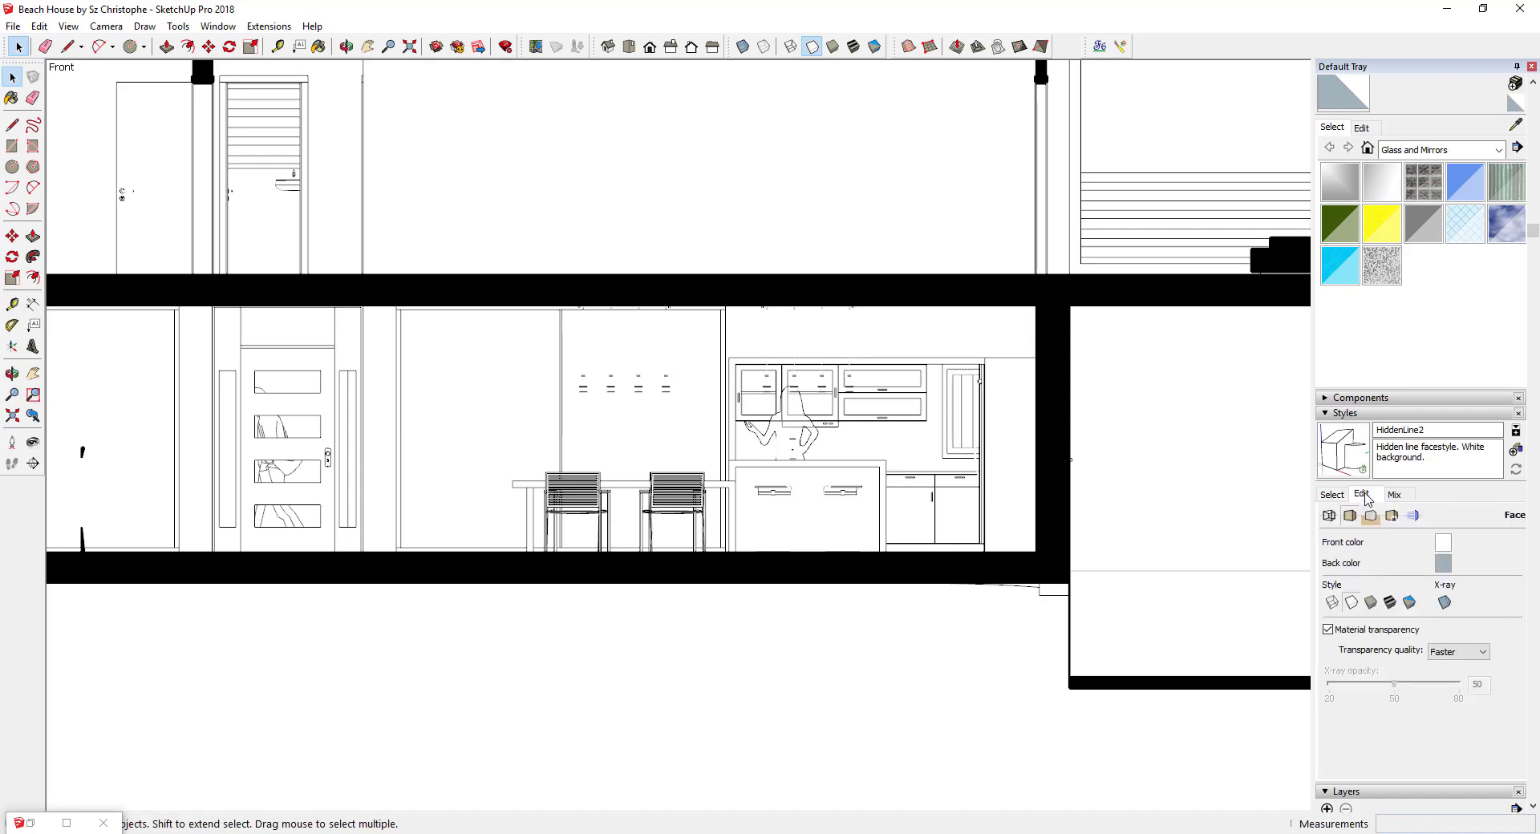
click(1332, 603)
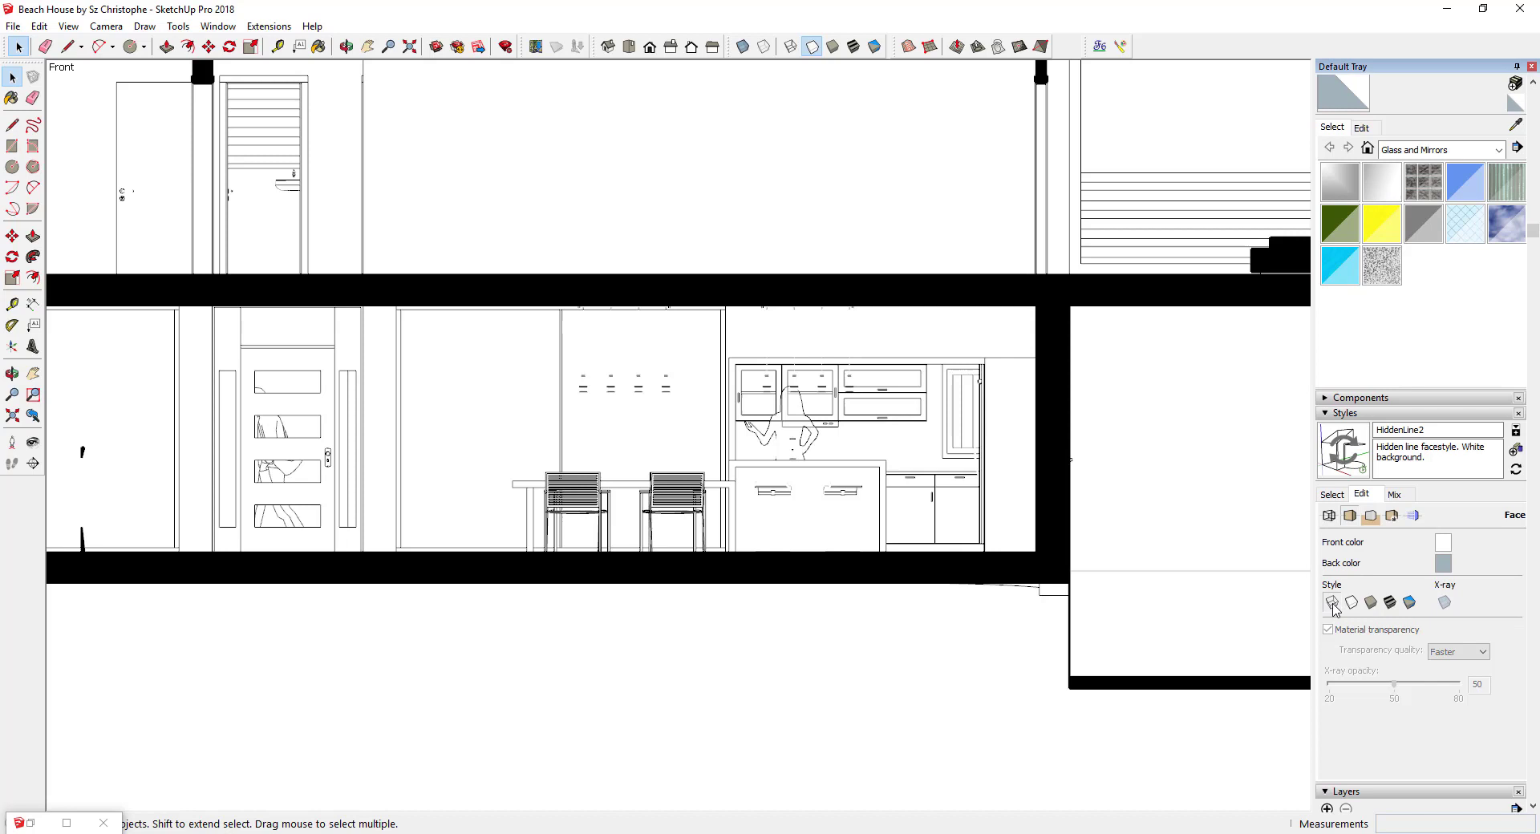
click(1351, 603)
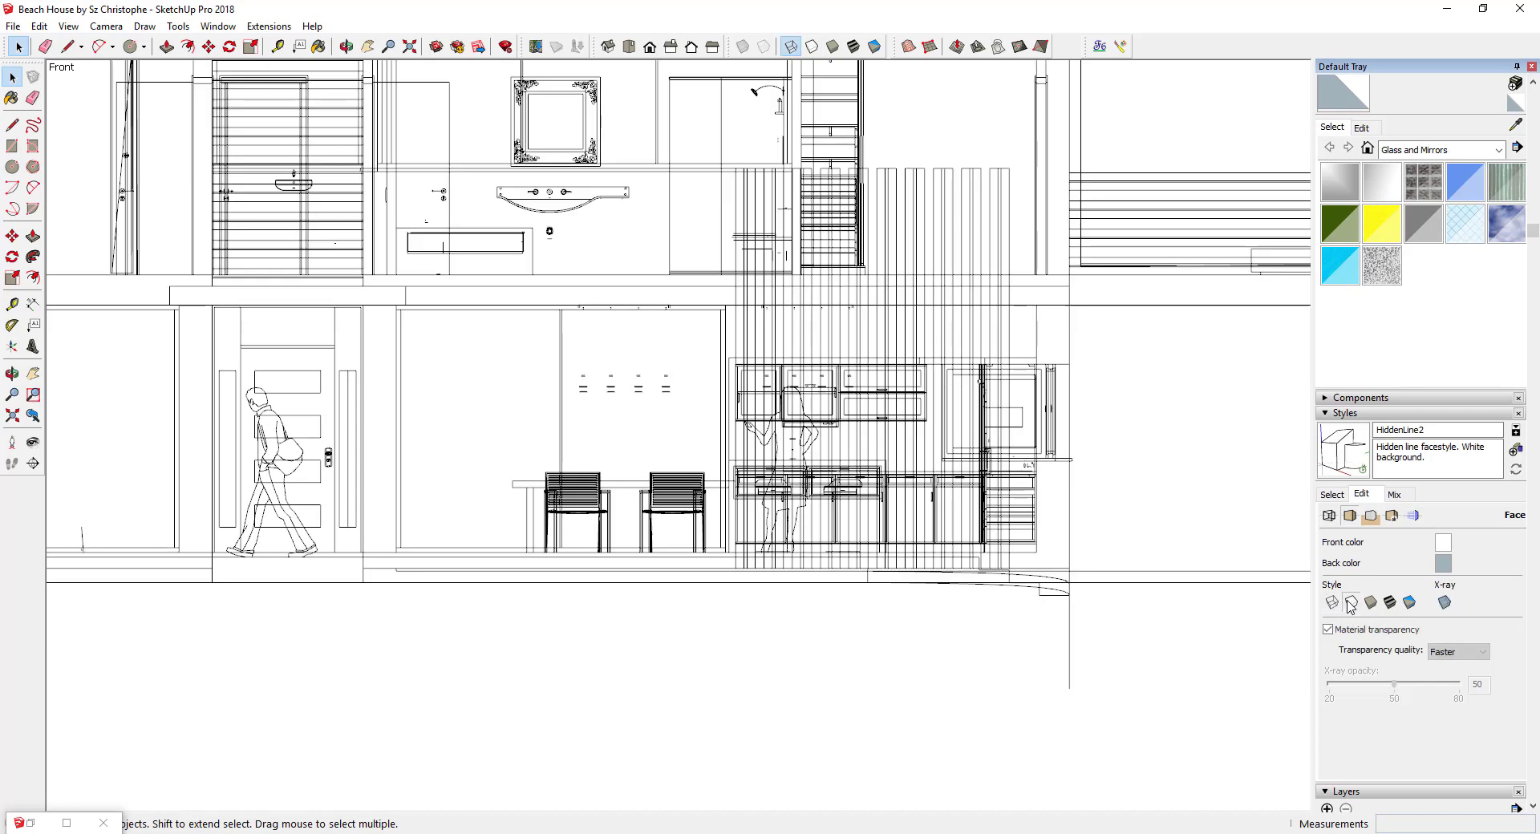
click(1330, 518)
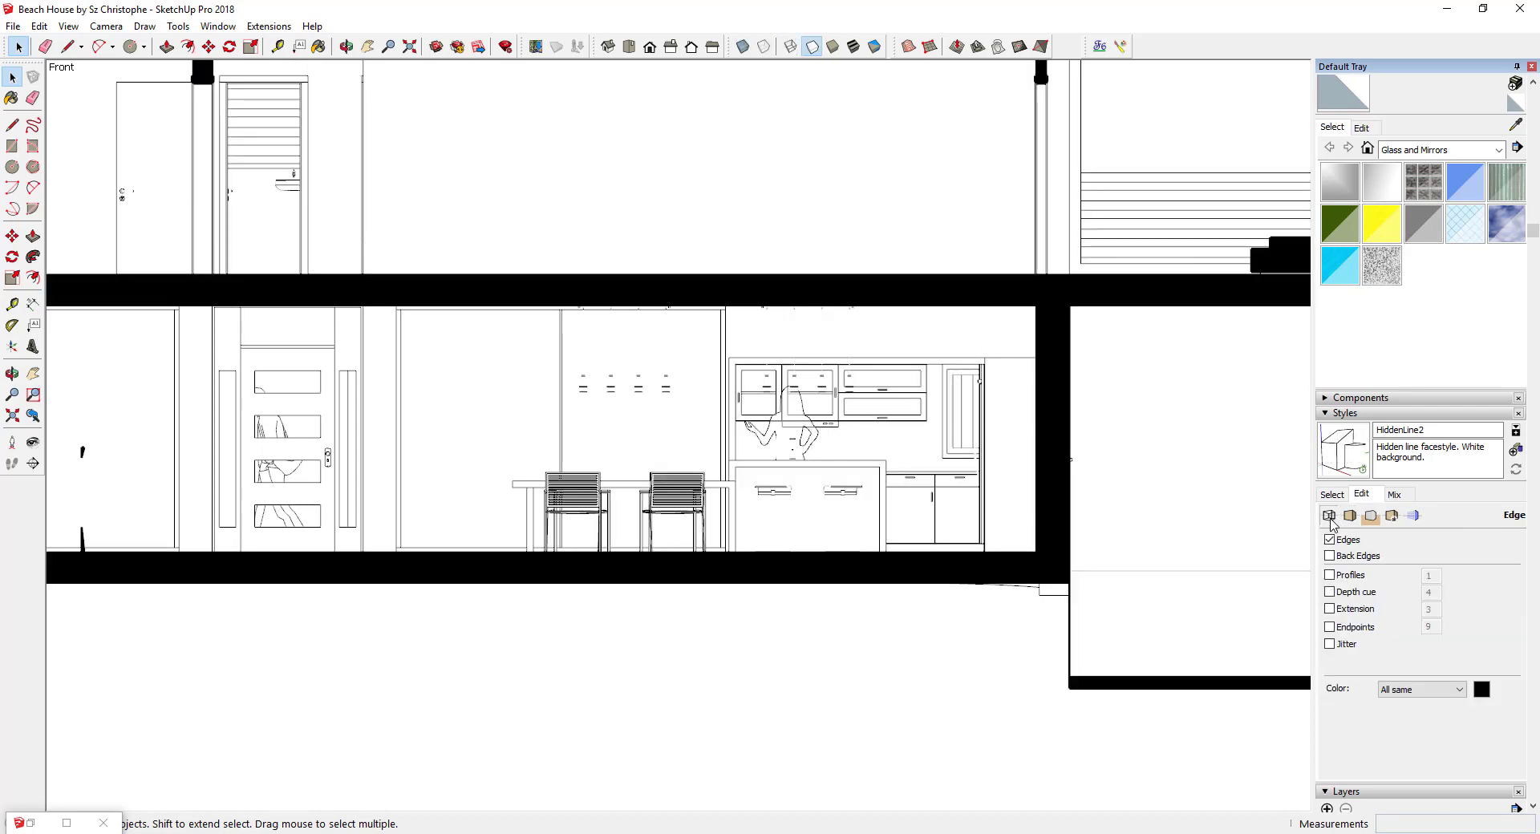
click(1339, 576)
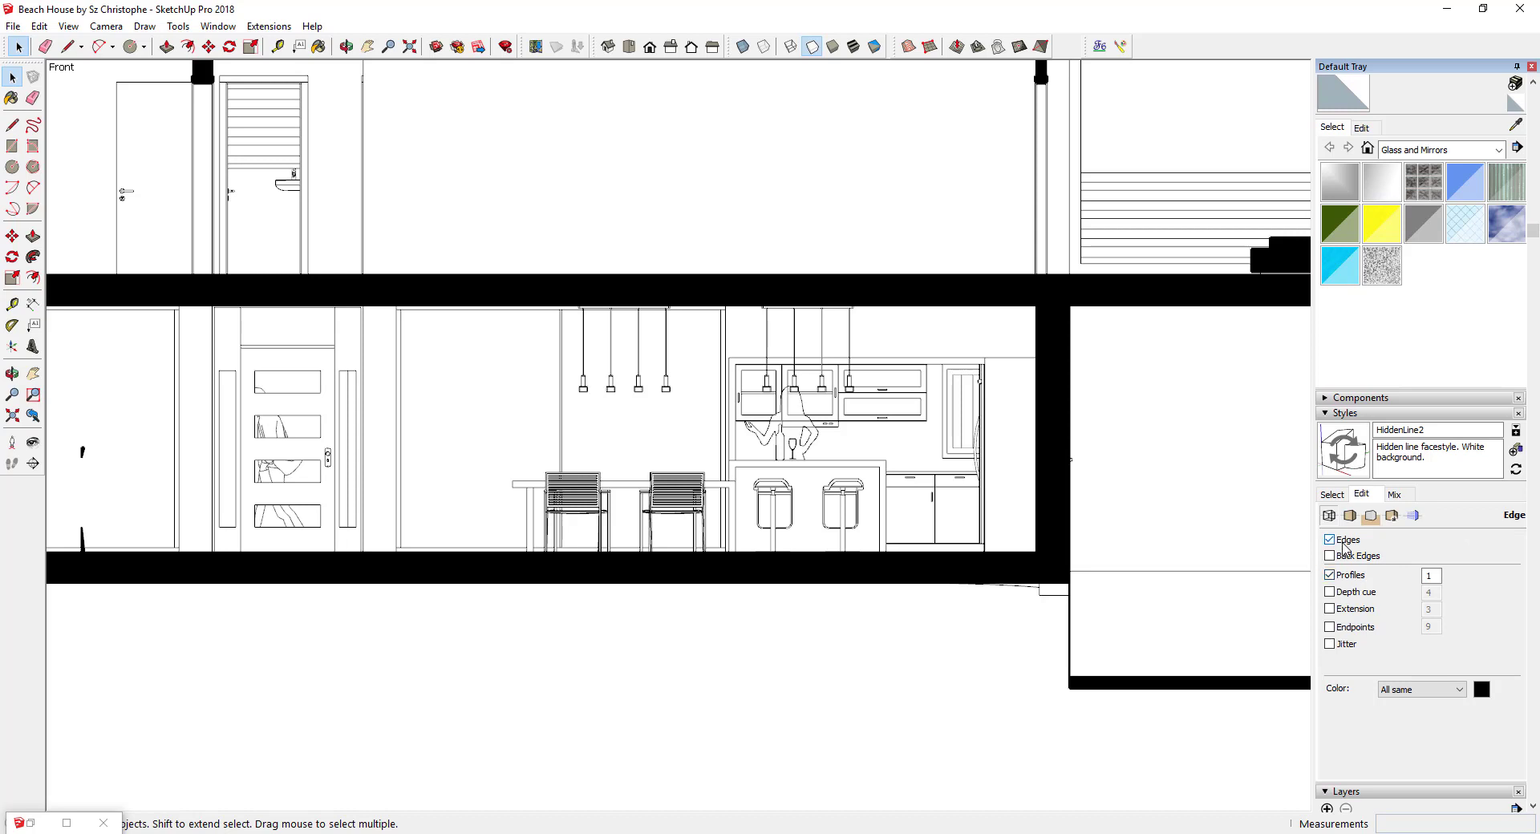
click(1350, 516)
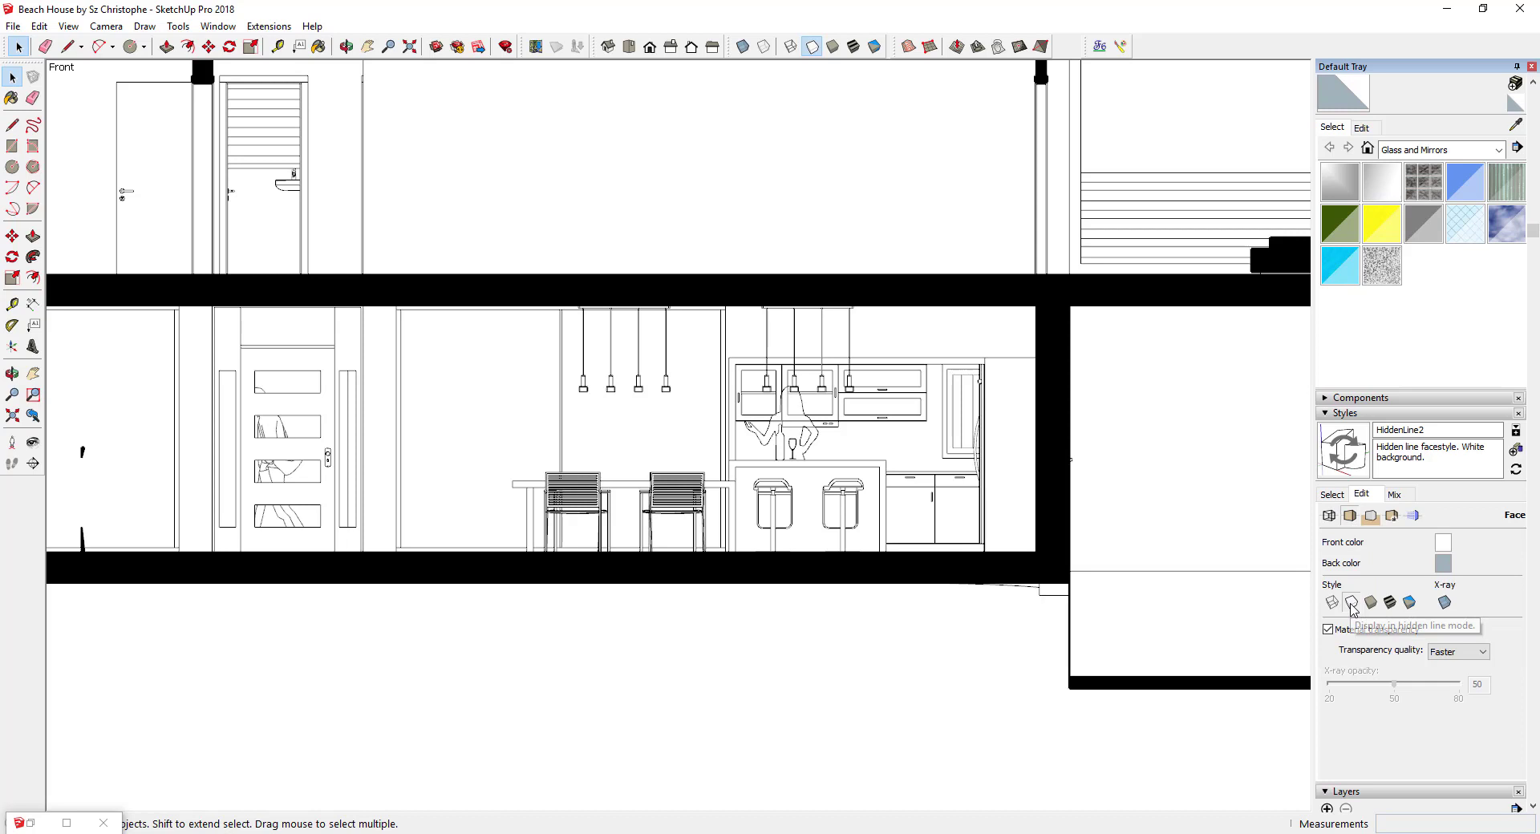
click(1392, 603)
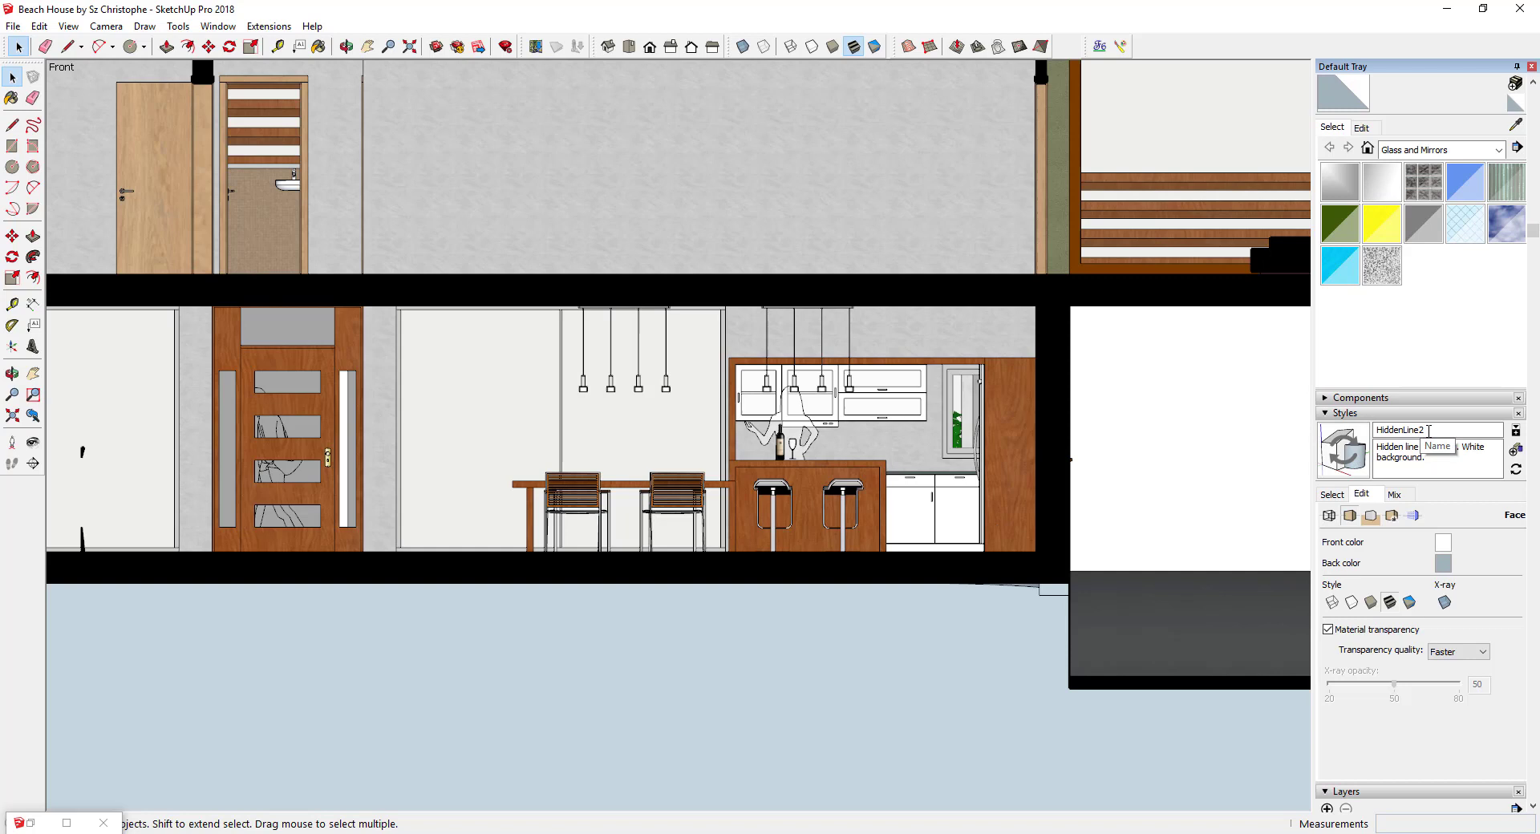
- Update the HiddenLine2 style and add the current front elevation as Scene 1
click(1354, 453)
click(68, 25)
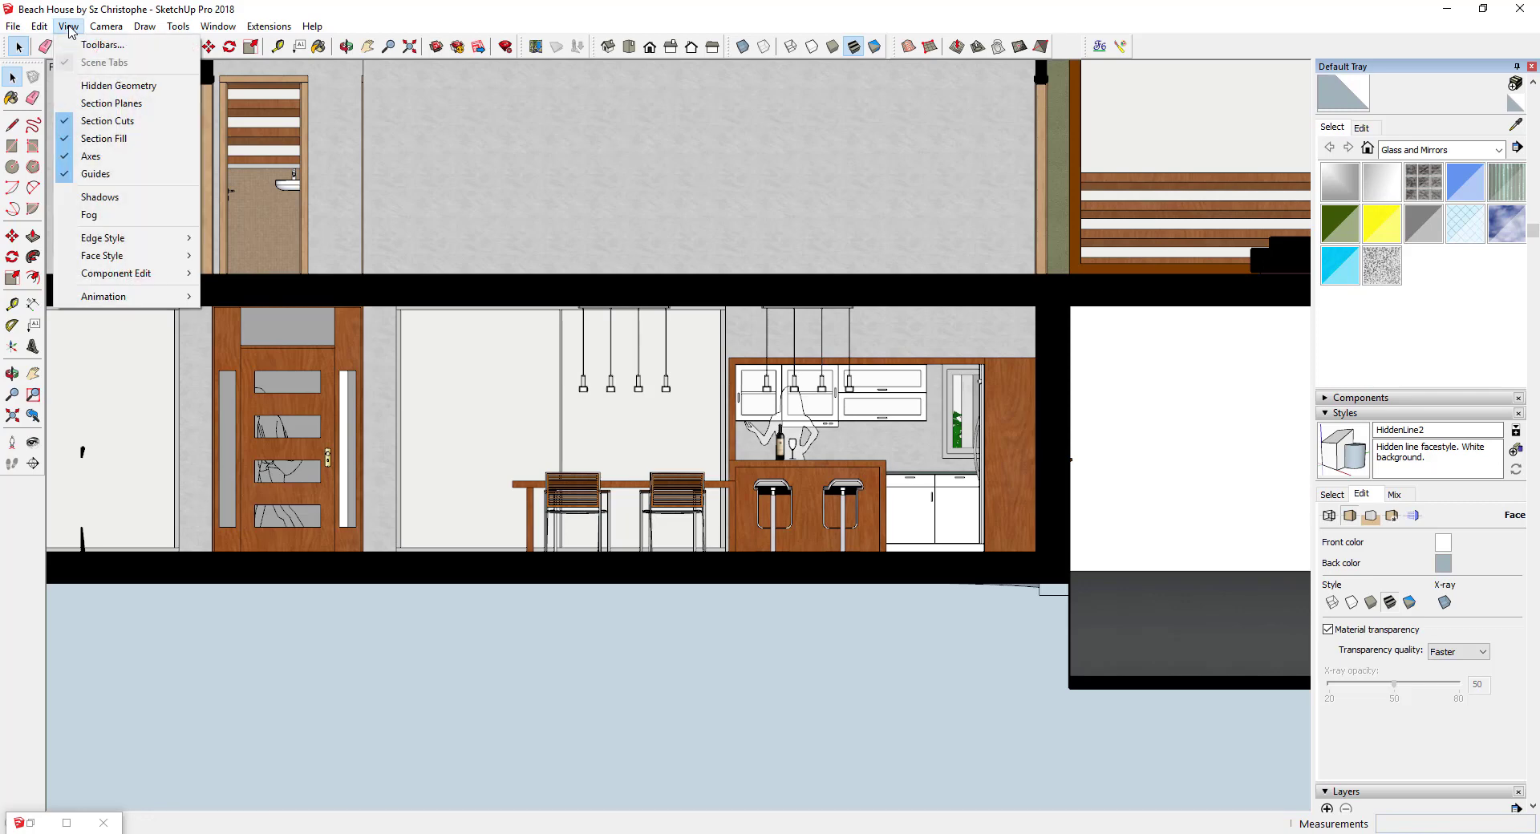
mouse_move(104, 296)
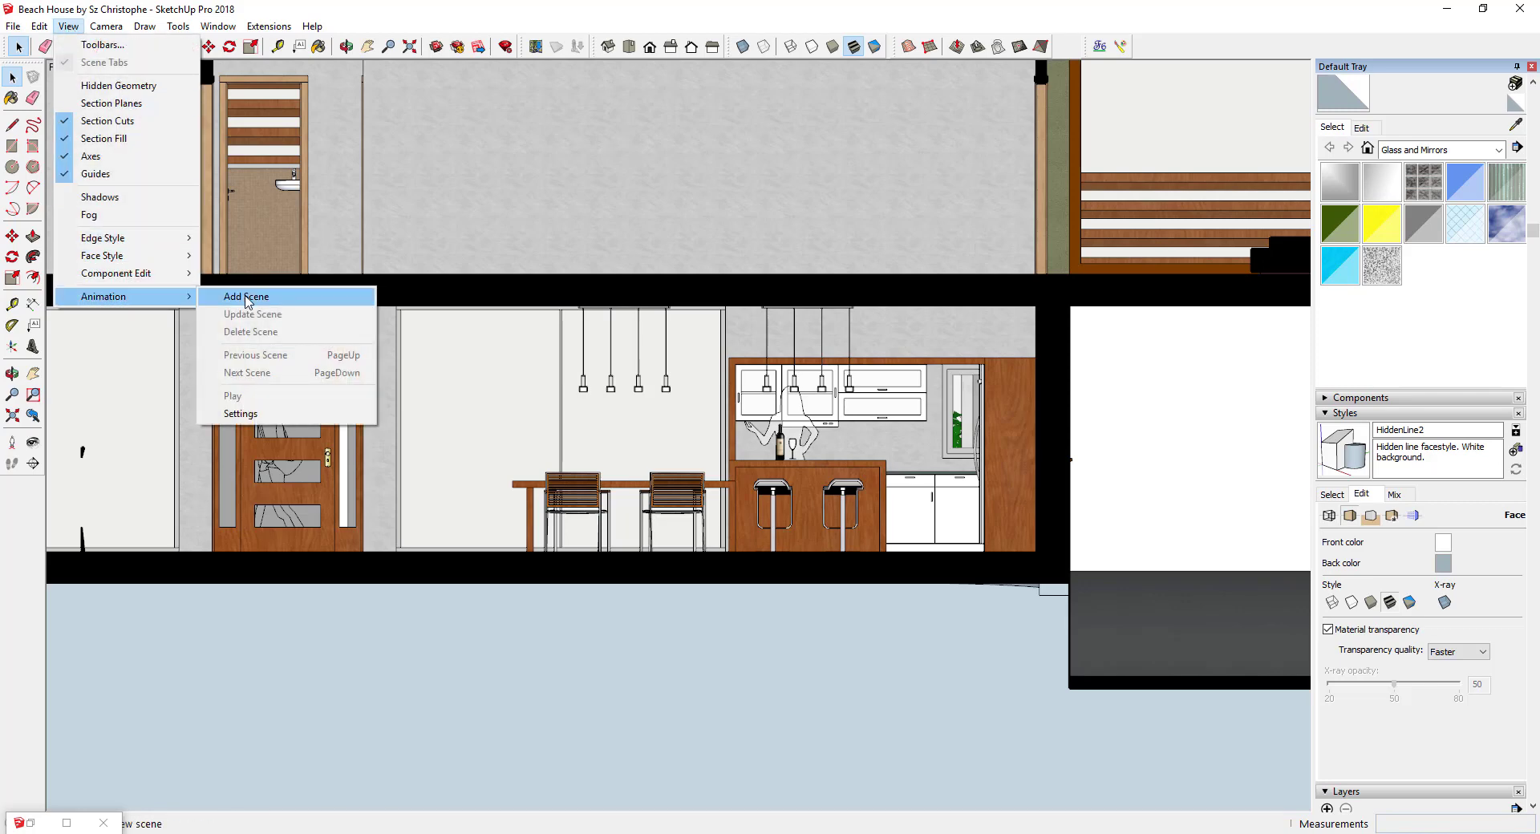
click(247, 299)
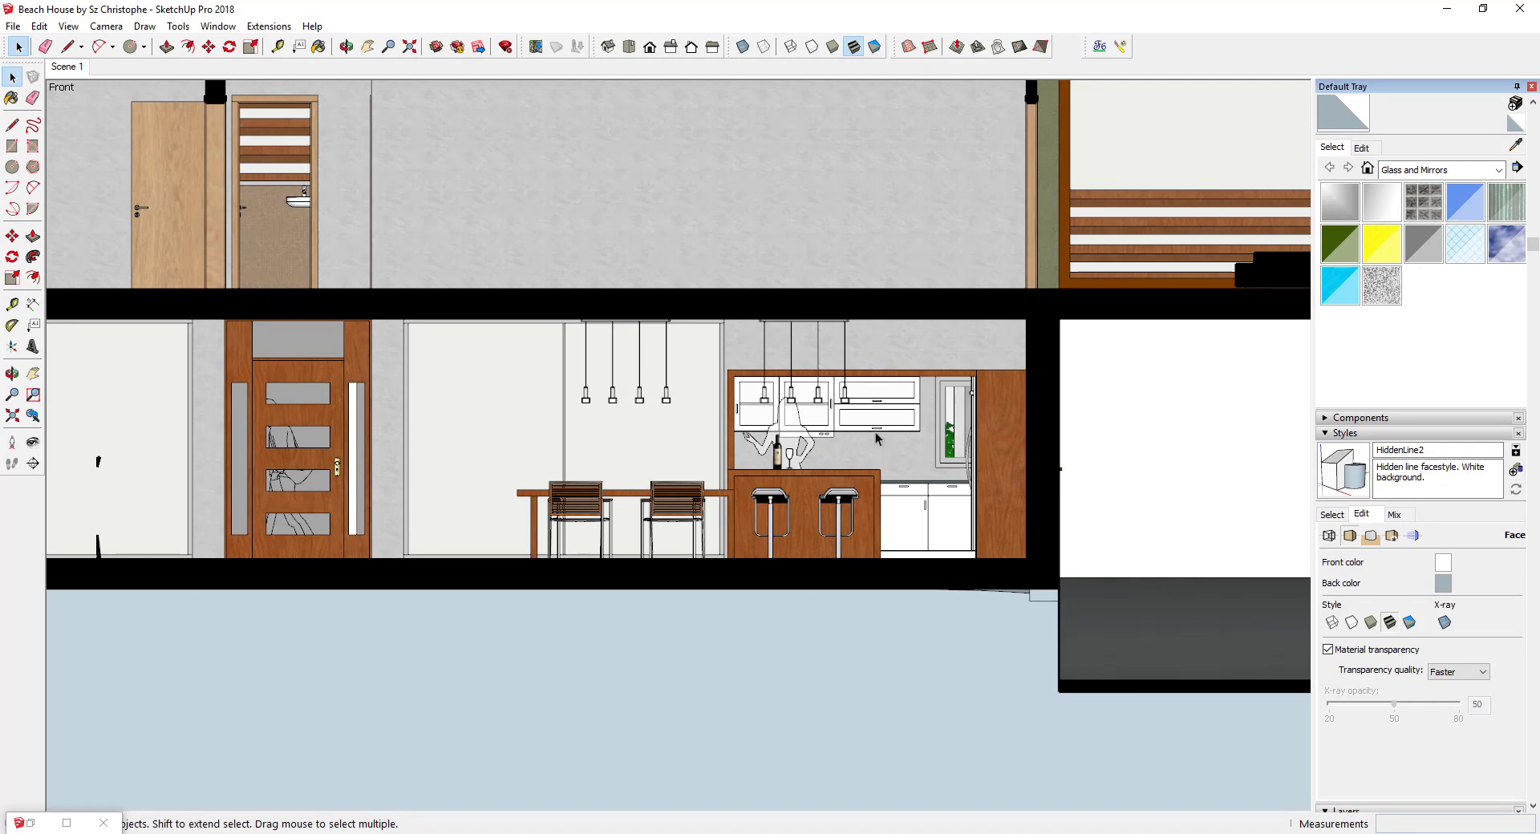
- Place a new vertical section plane and move it to cut through the kitchen
middle_drag(403, 367, 256, 341)
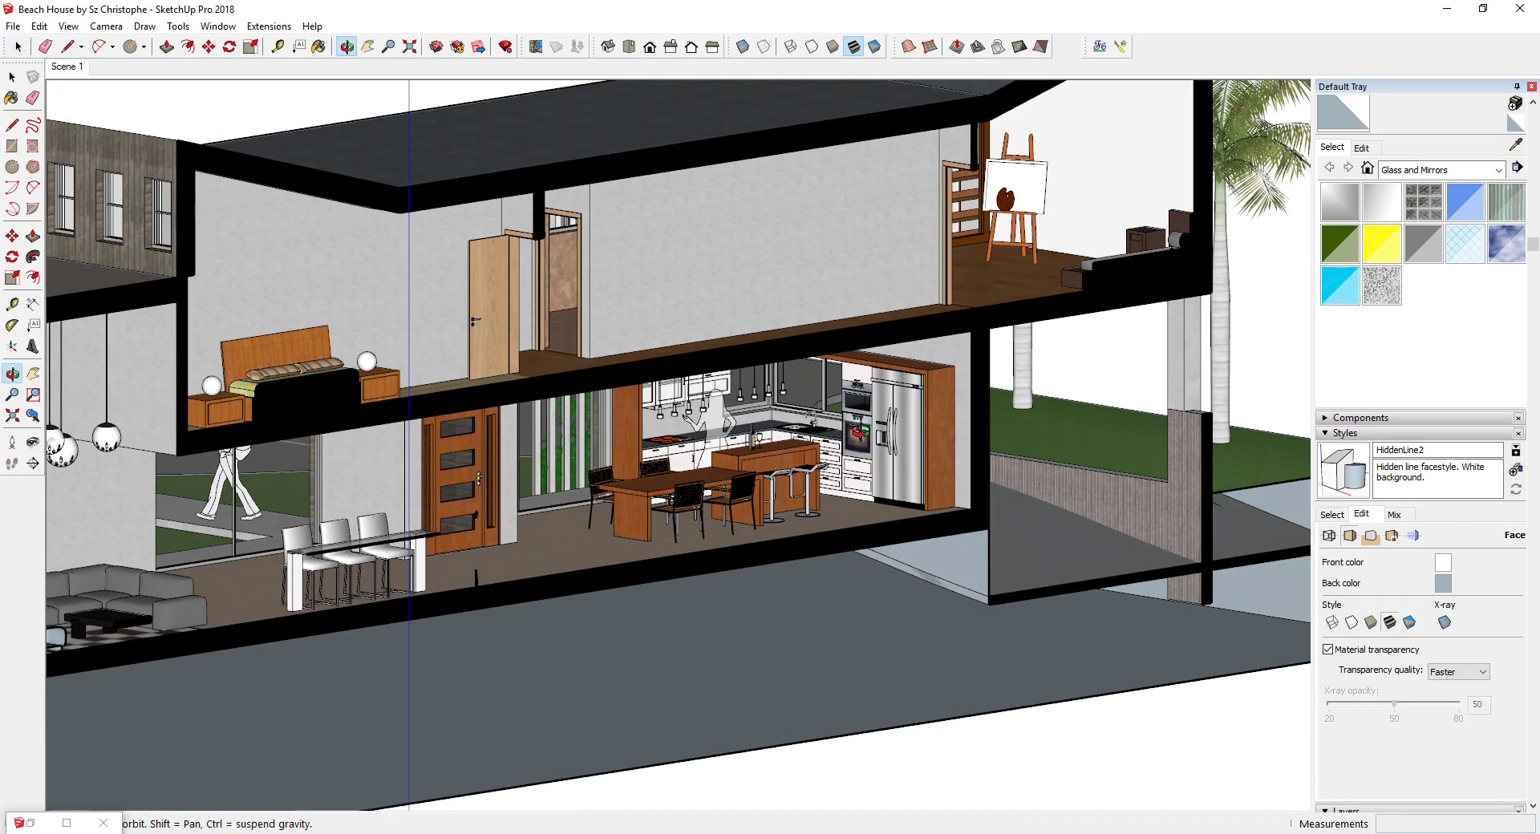
click(33, 463)
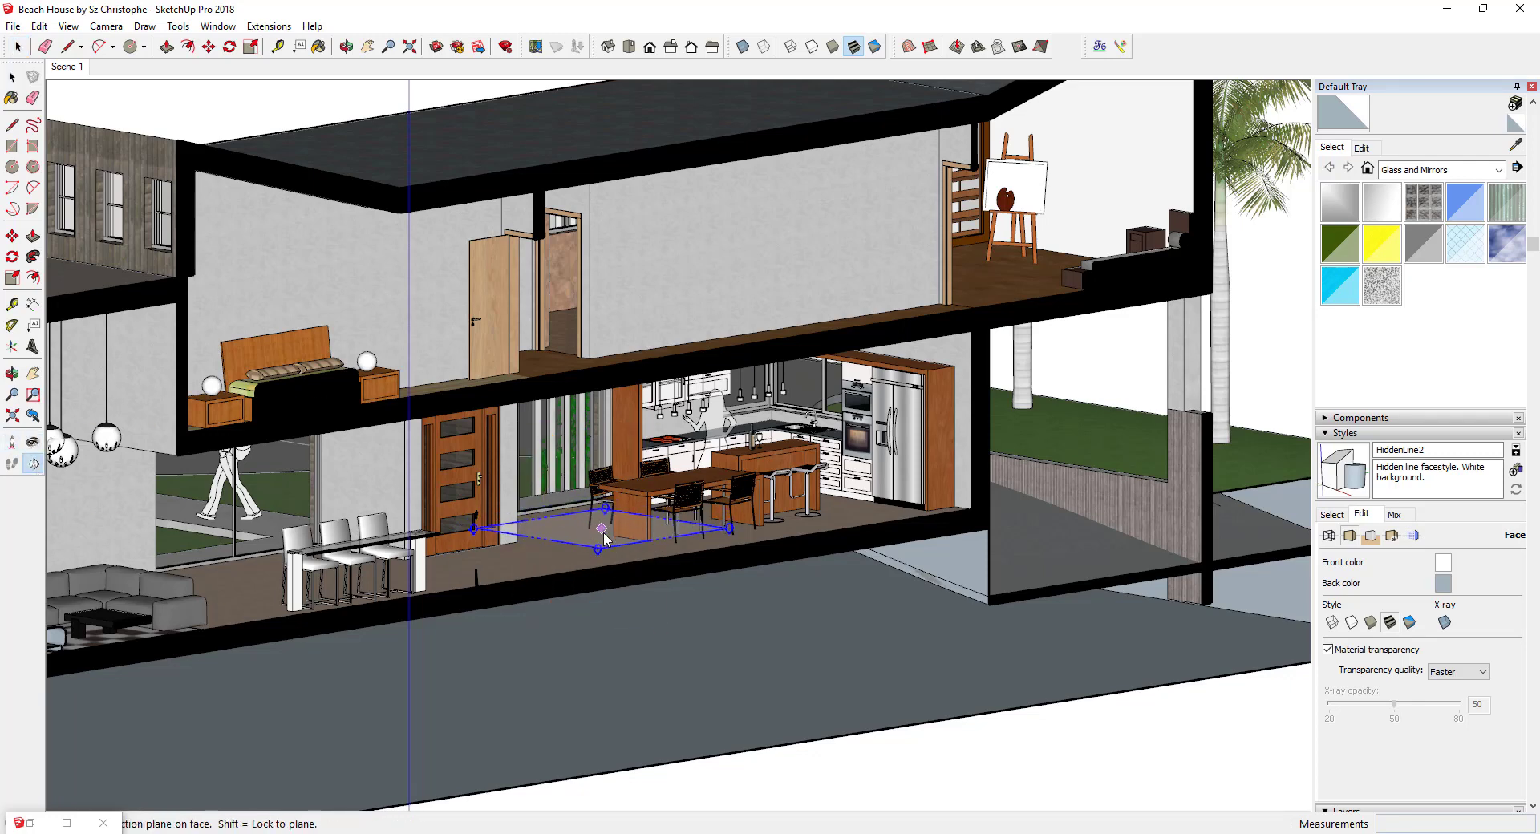
click(640, 542)
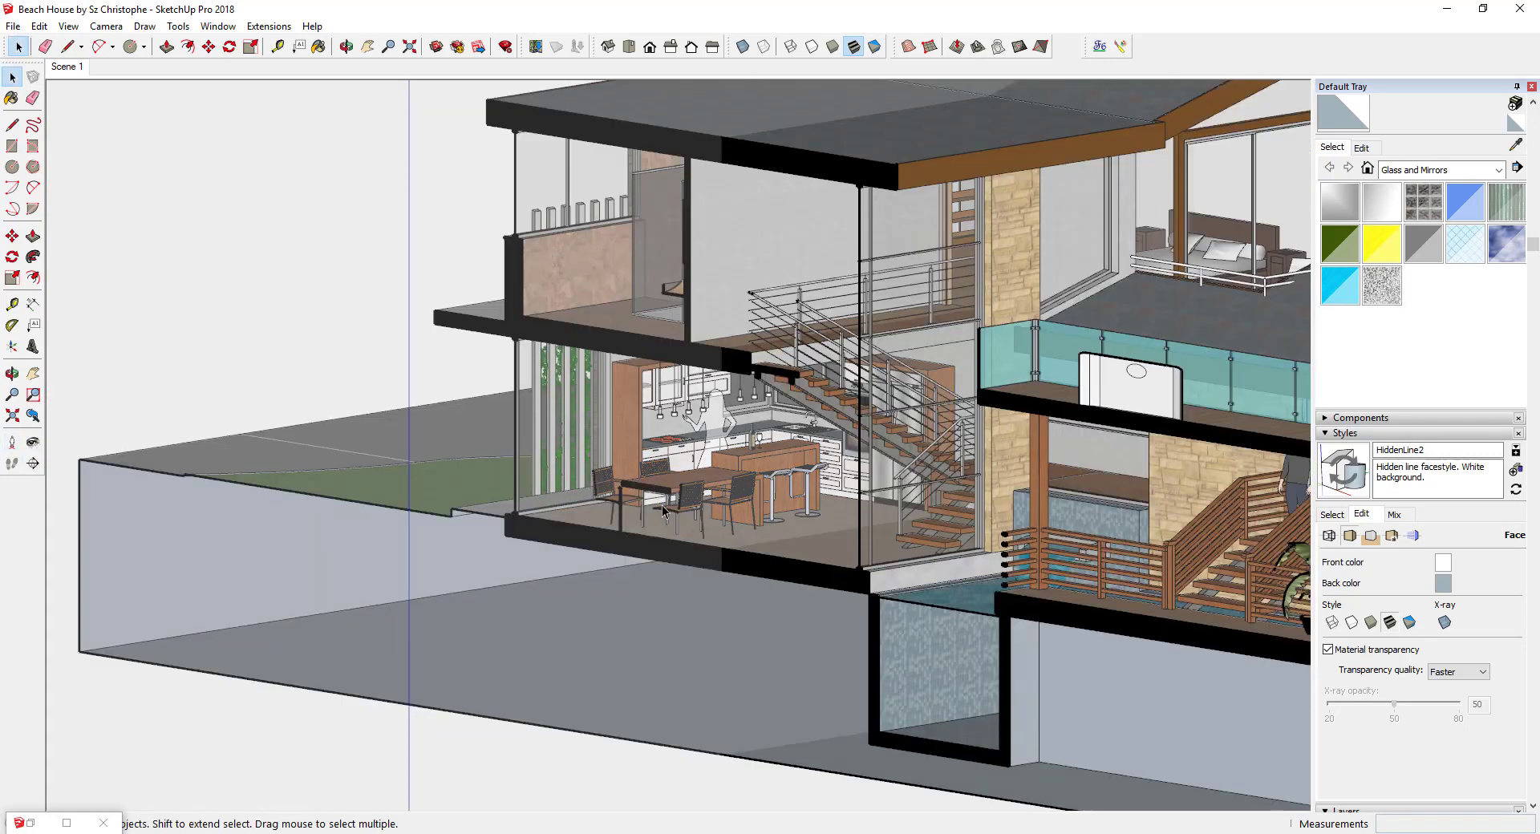
click(672, 48)
click(713, 48)
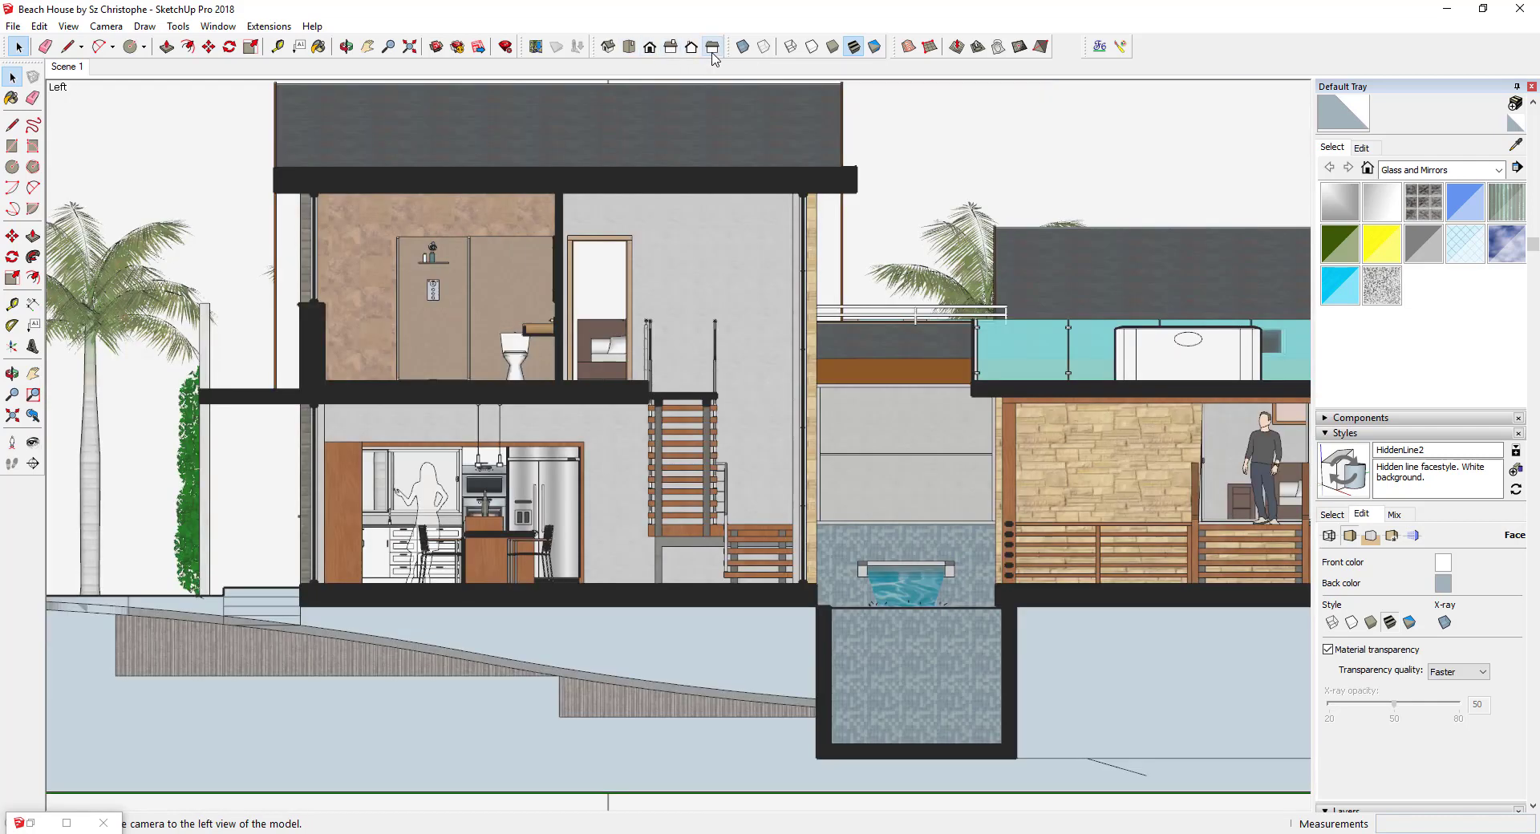
click(65, 67)
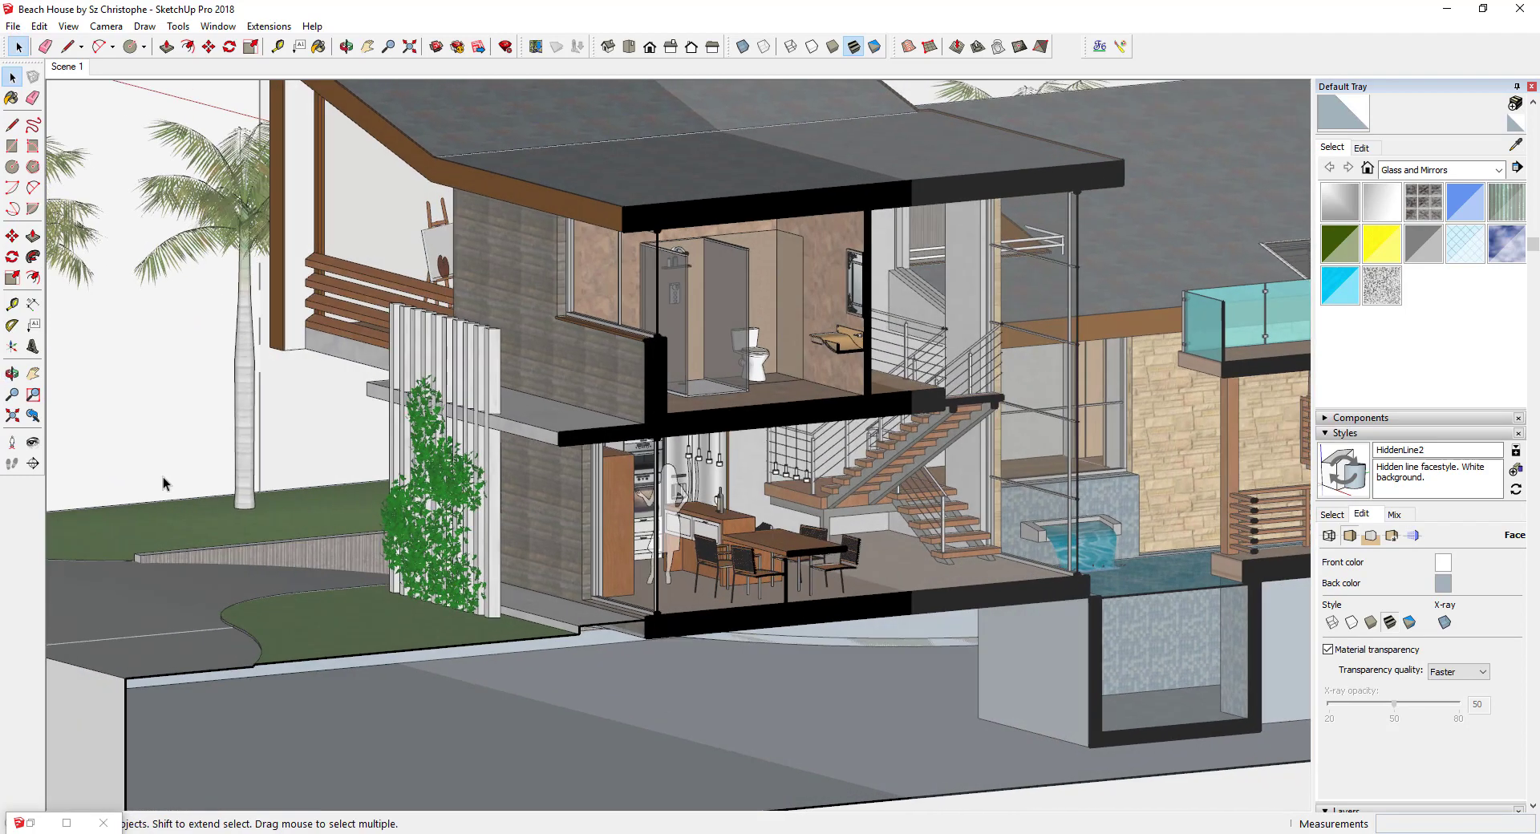
click(158, 472)
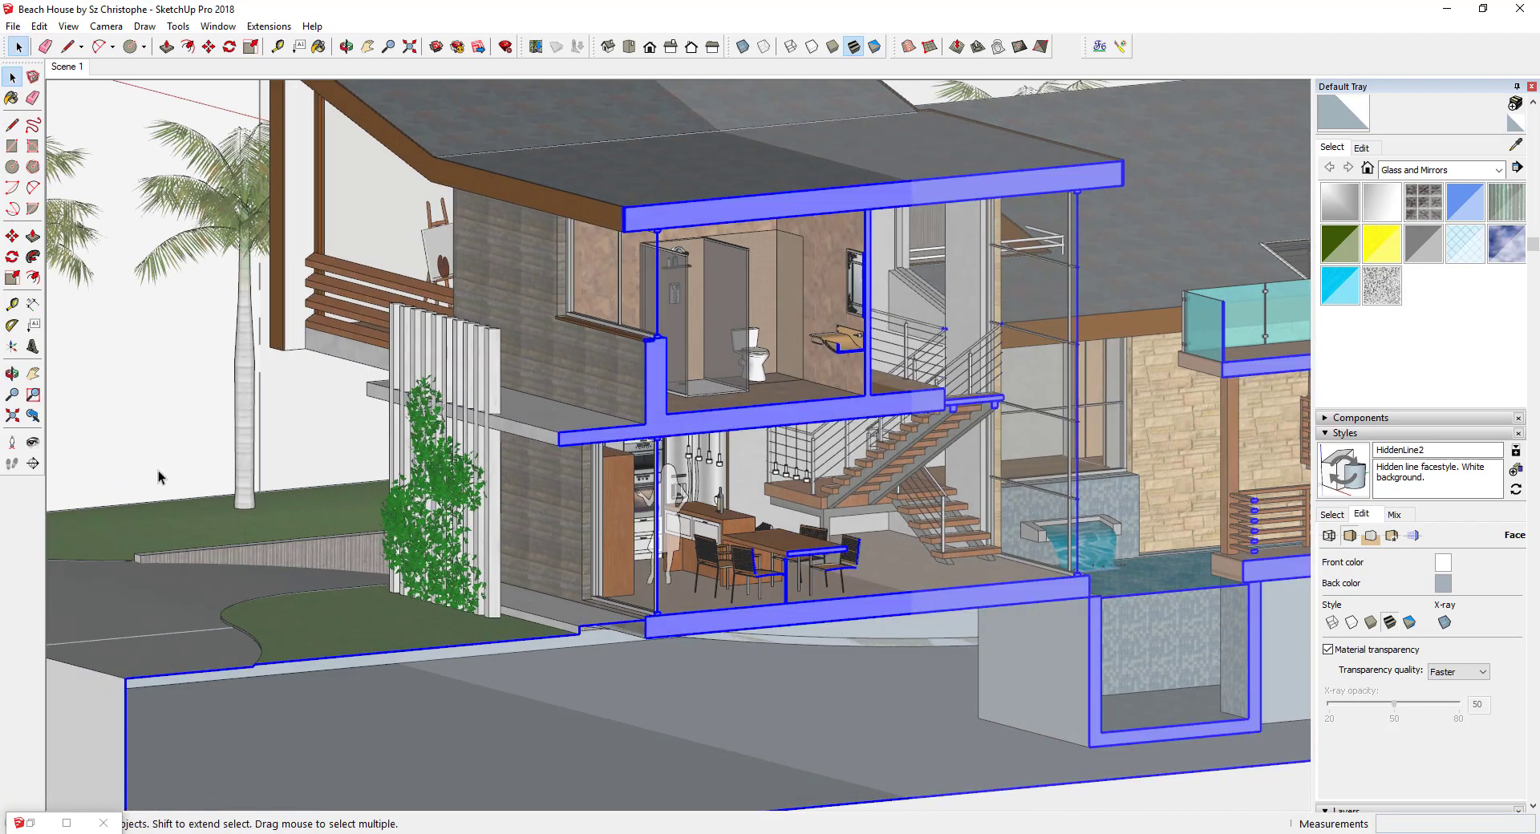
key(m)
click(166, 456)
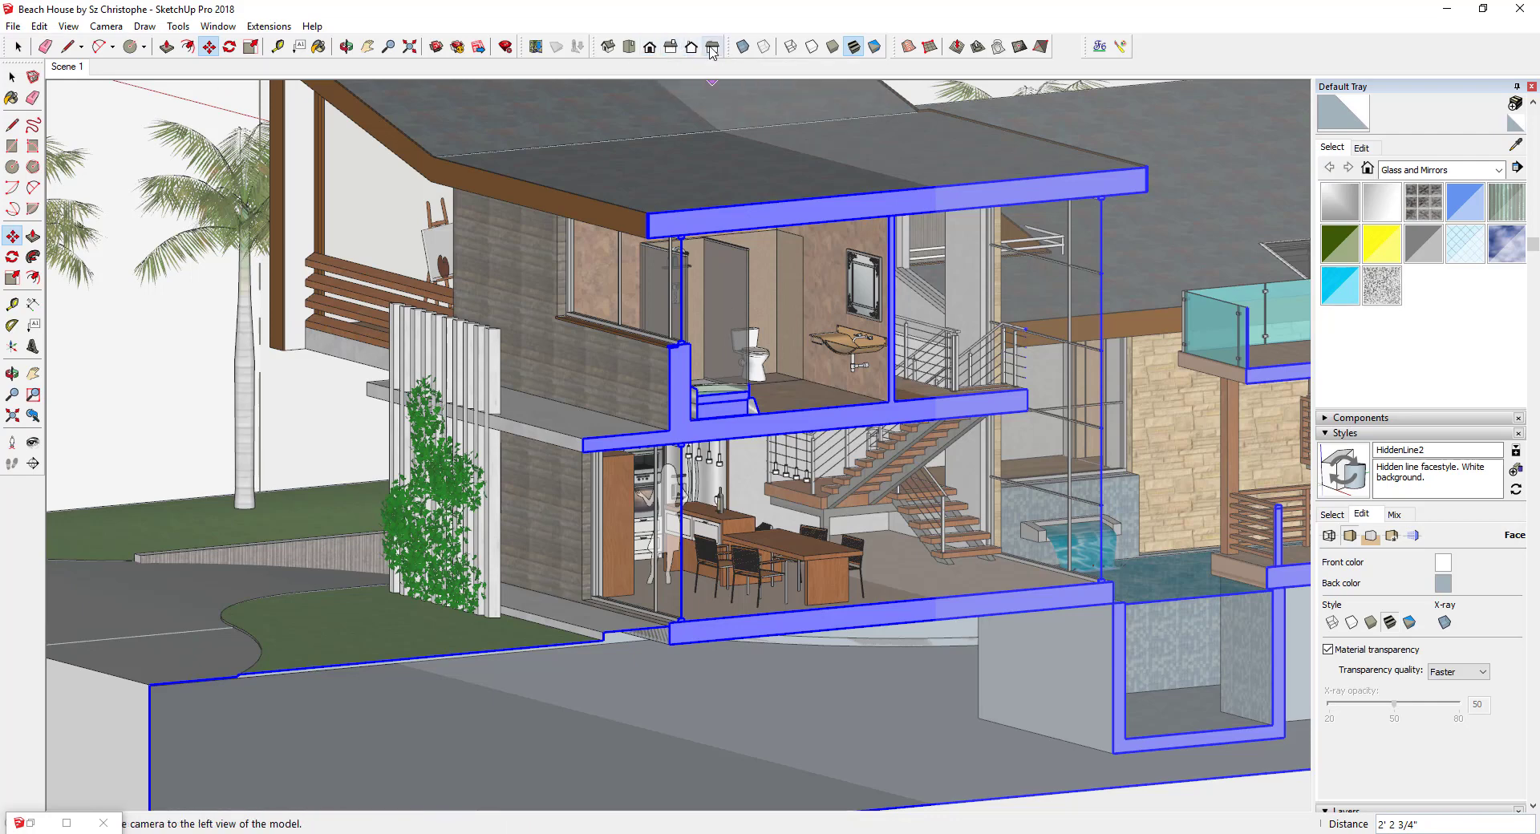
- Switch to the Left elevation view and zoom in on the kitchen
click(713, 49)
key(o)
scroll(719, 426, up, 5)
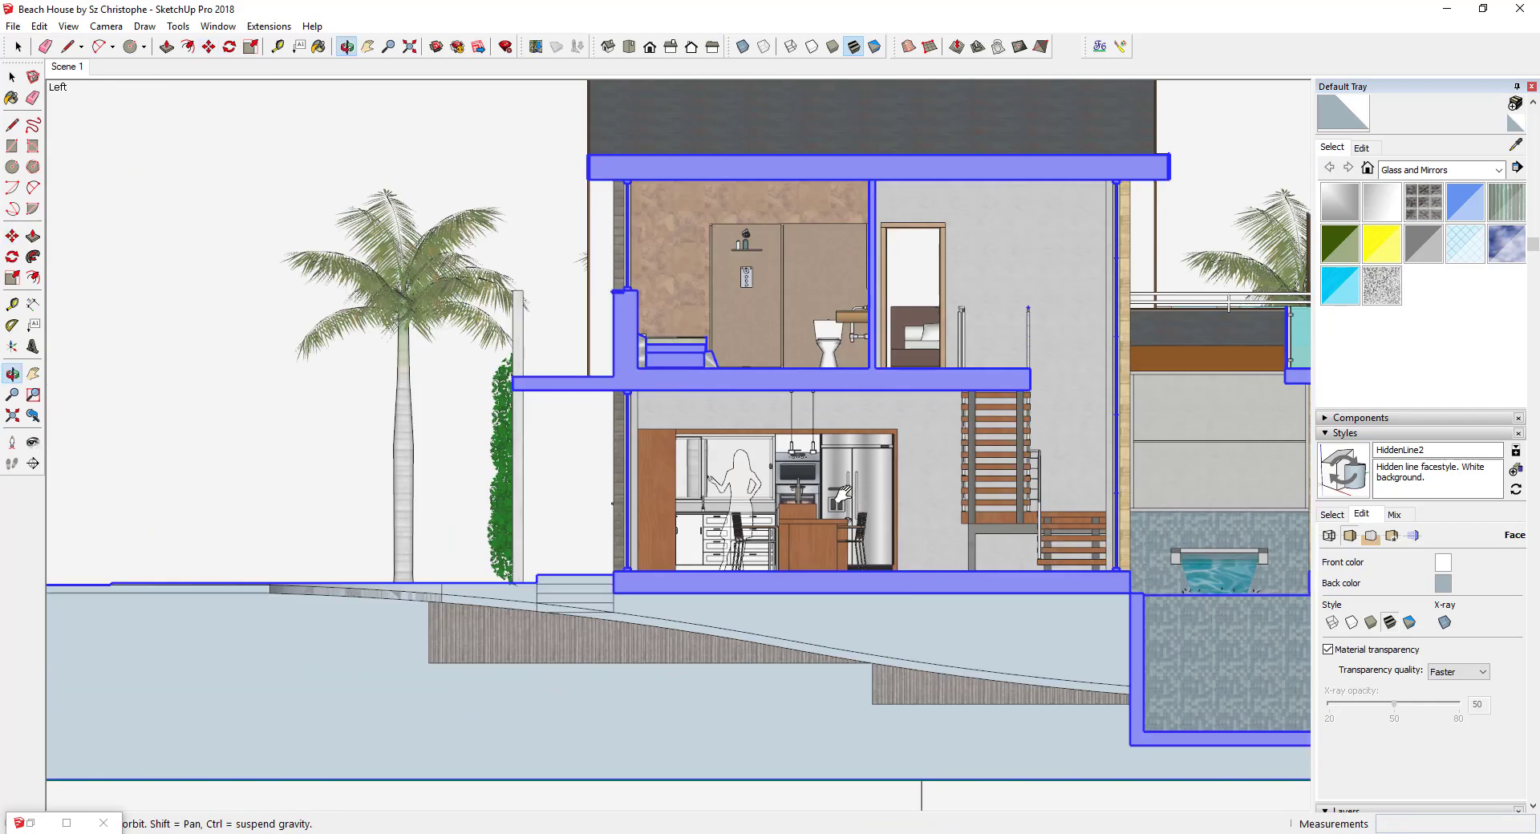
scroll(719, 427, up, 4)
click(18, 45)
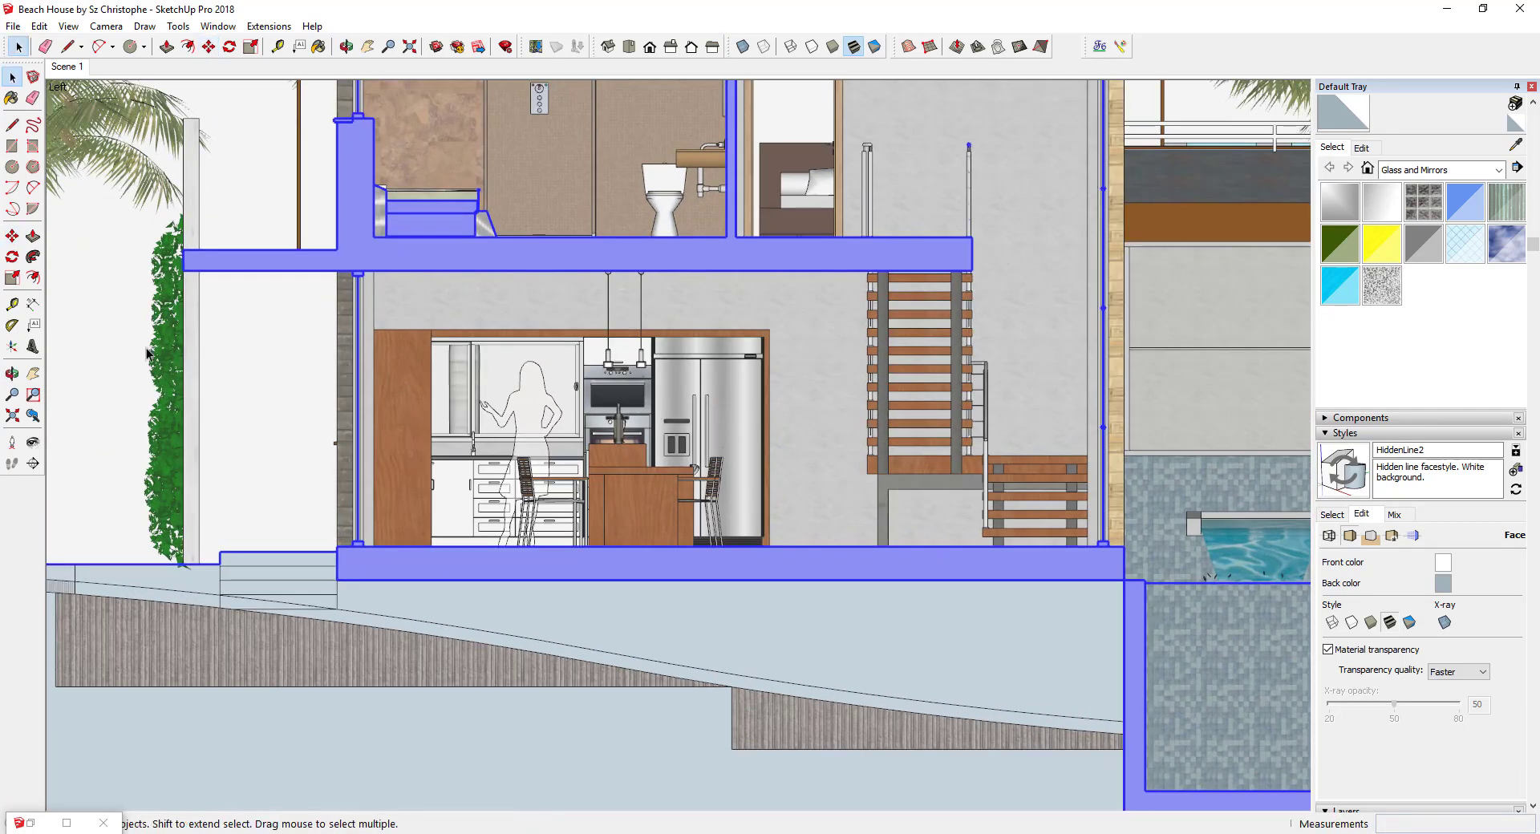
- Select None, hide section planes, and add the view as Scene 2
click(39, 27)
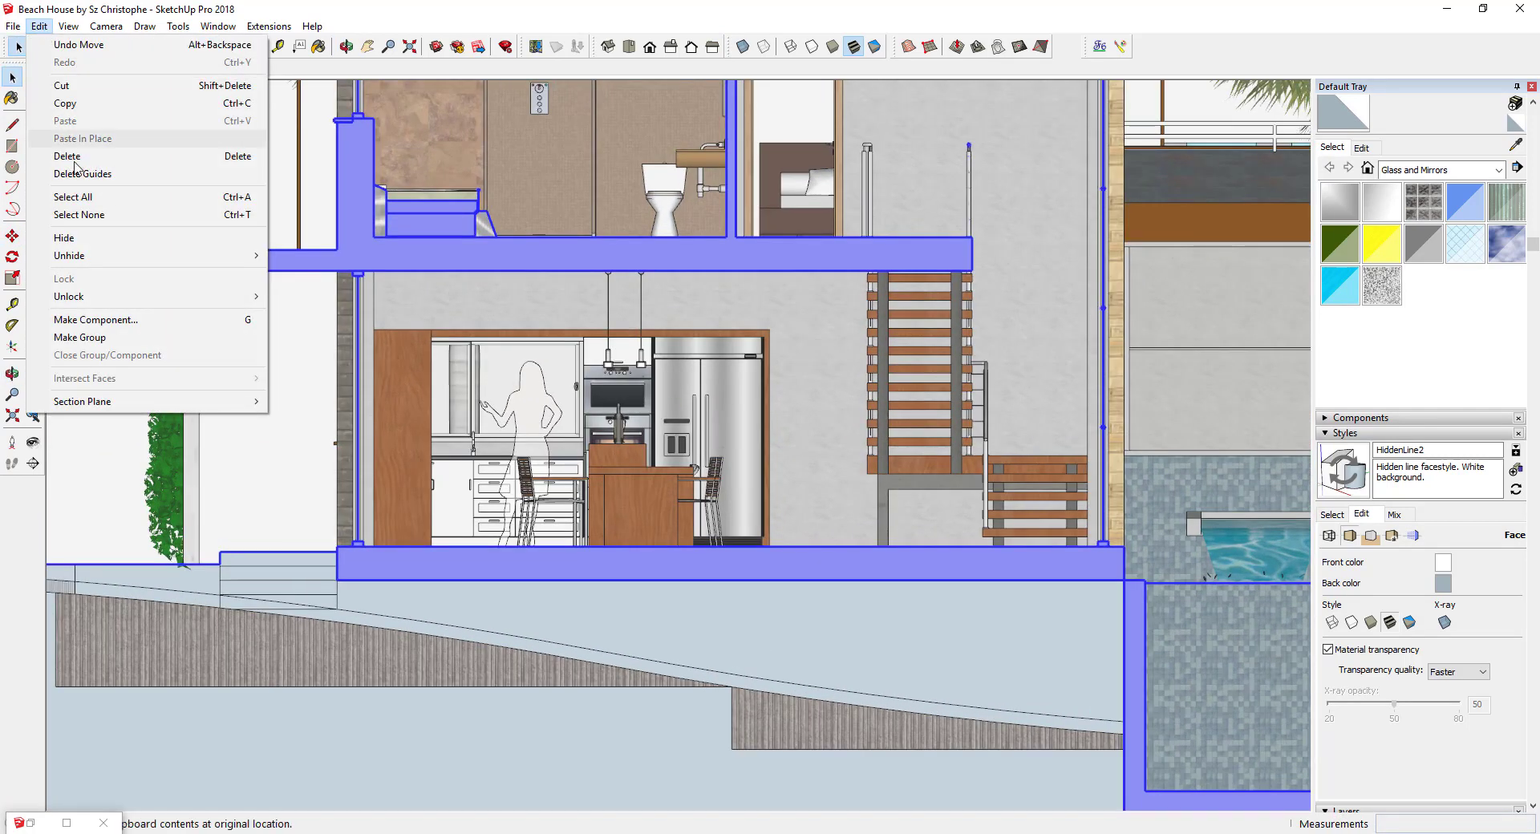
click(92, 215)
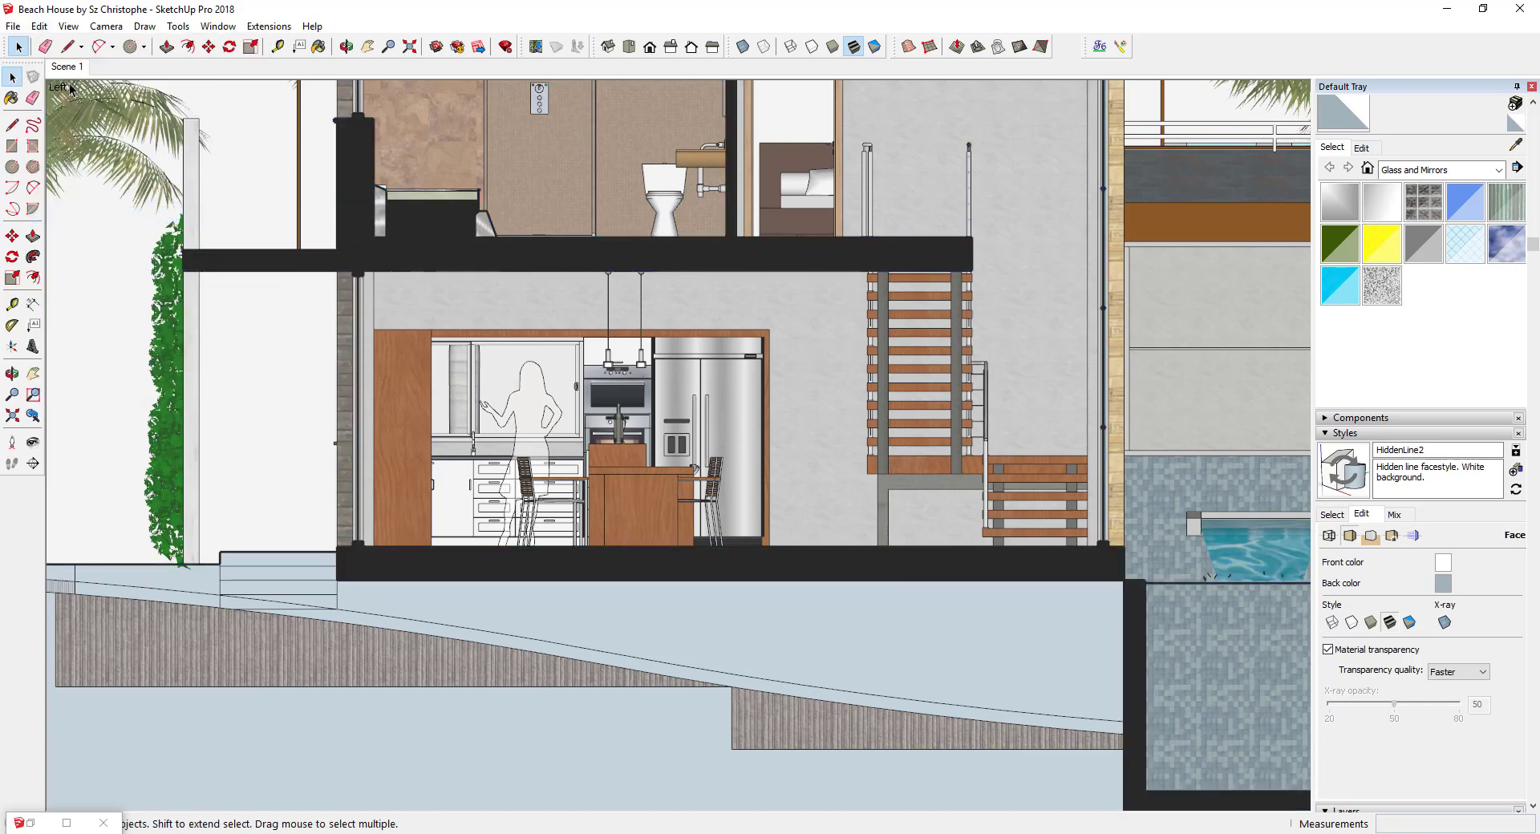
click(68, 27)
click(111, 103)
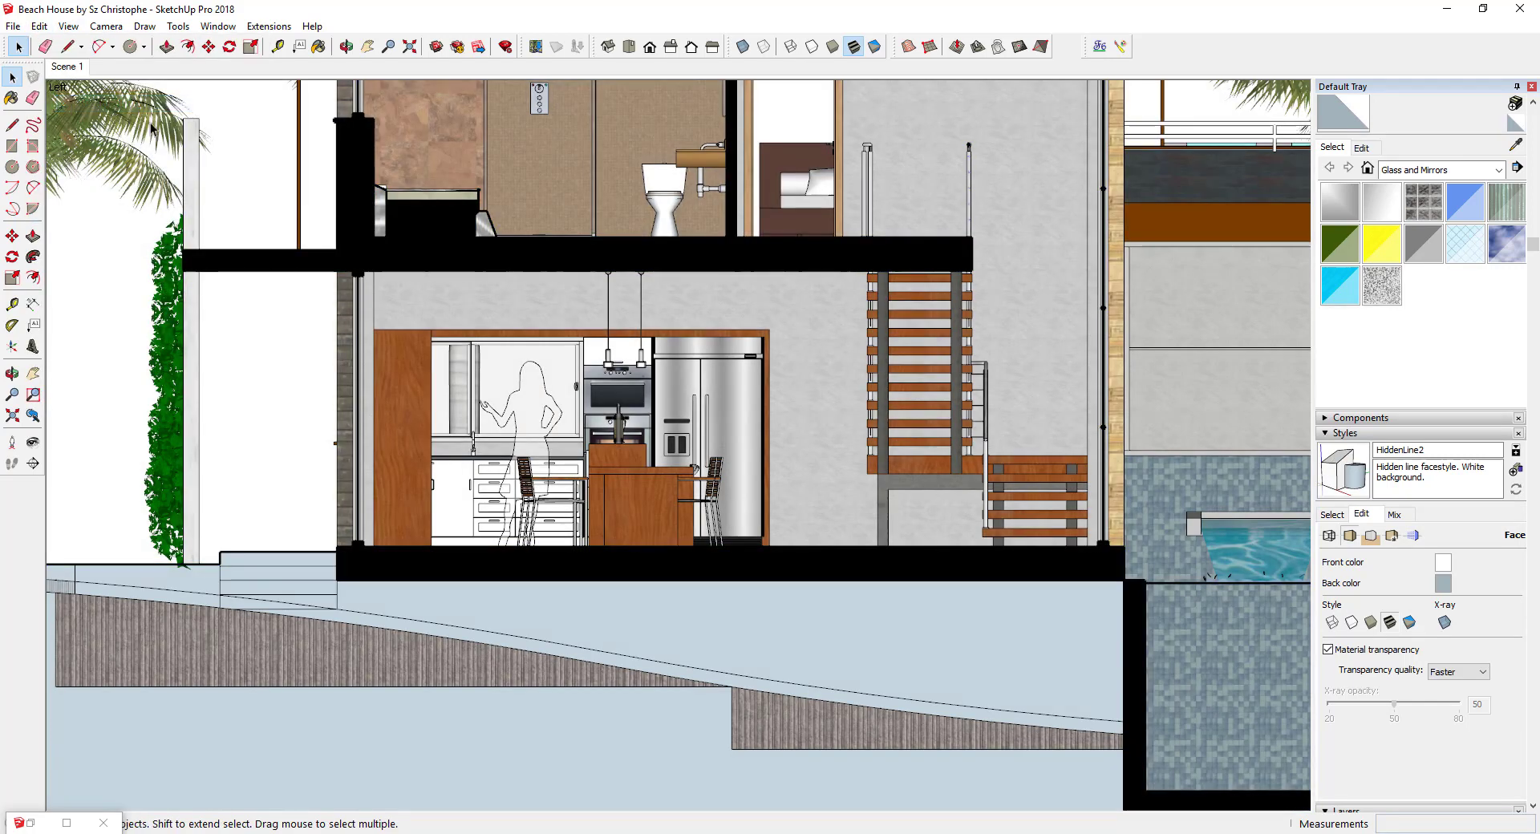
right_click(63, 67)
click(98, 120)
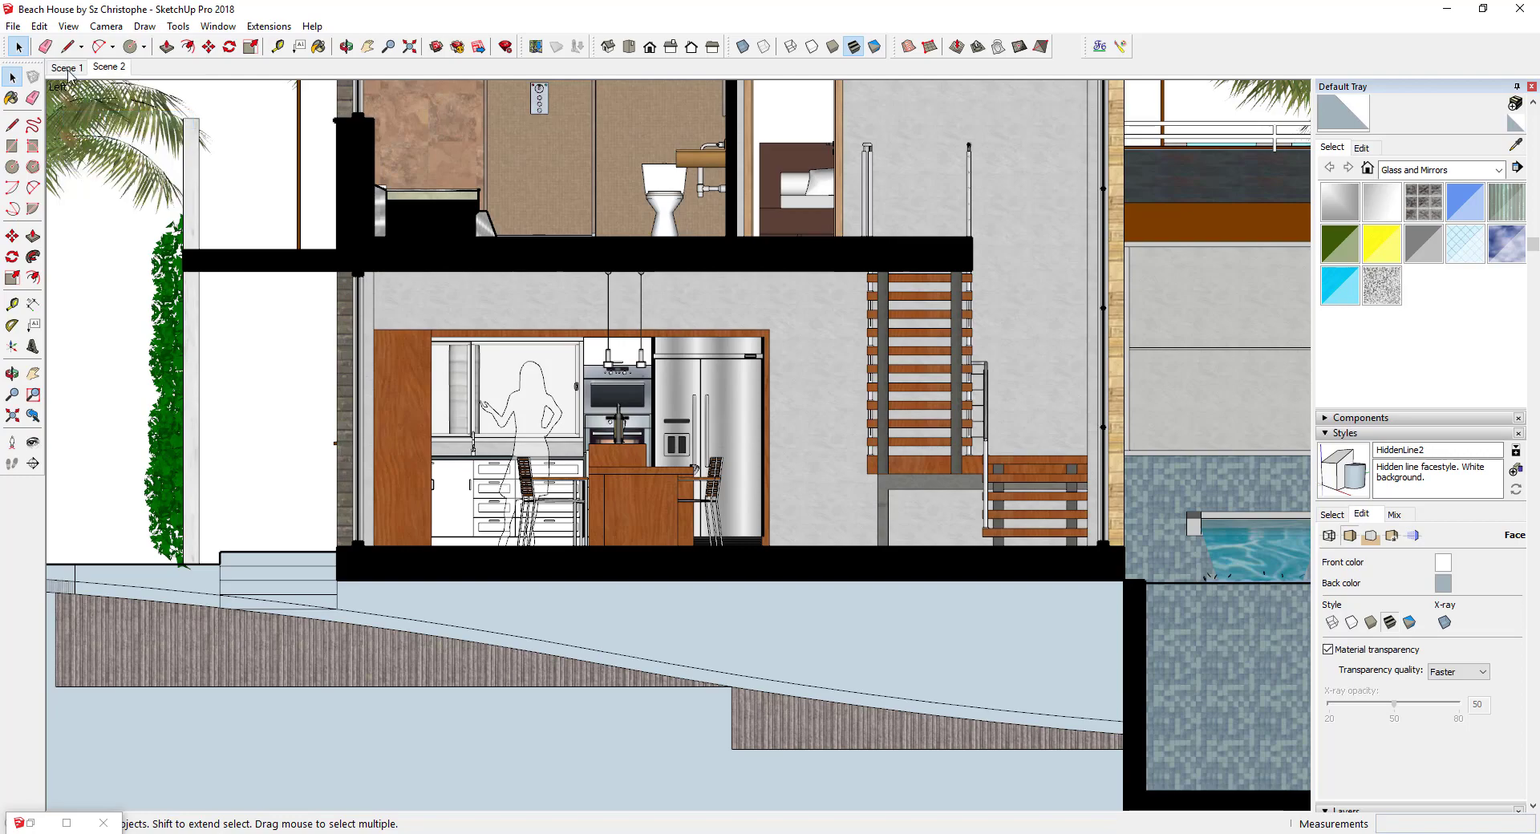
- Review Scene 1 and Scene 2, save the Beach House model, and return to Scene 1
click(65, 69)
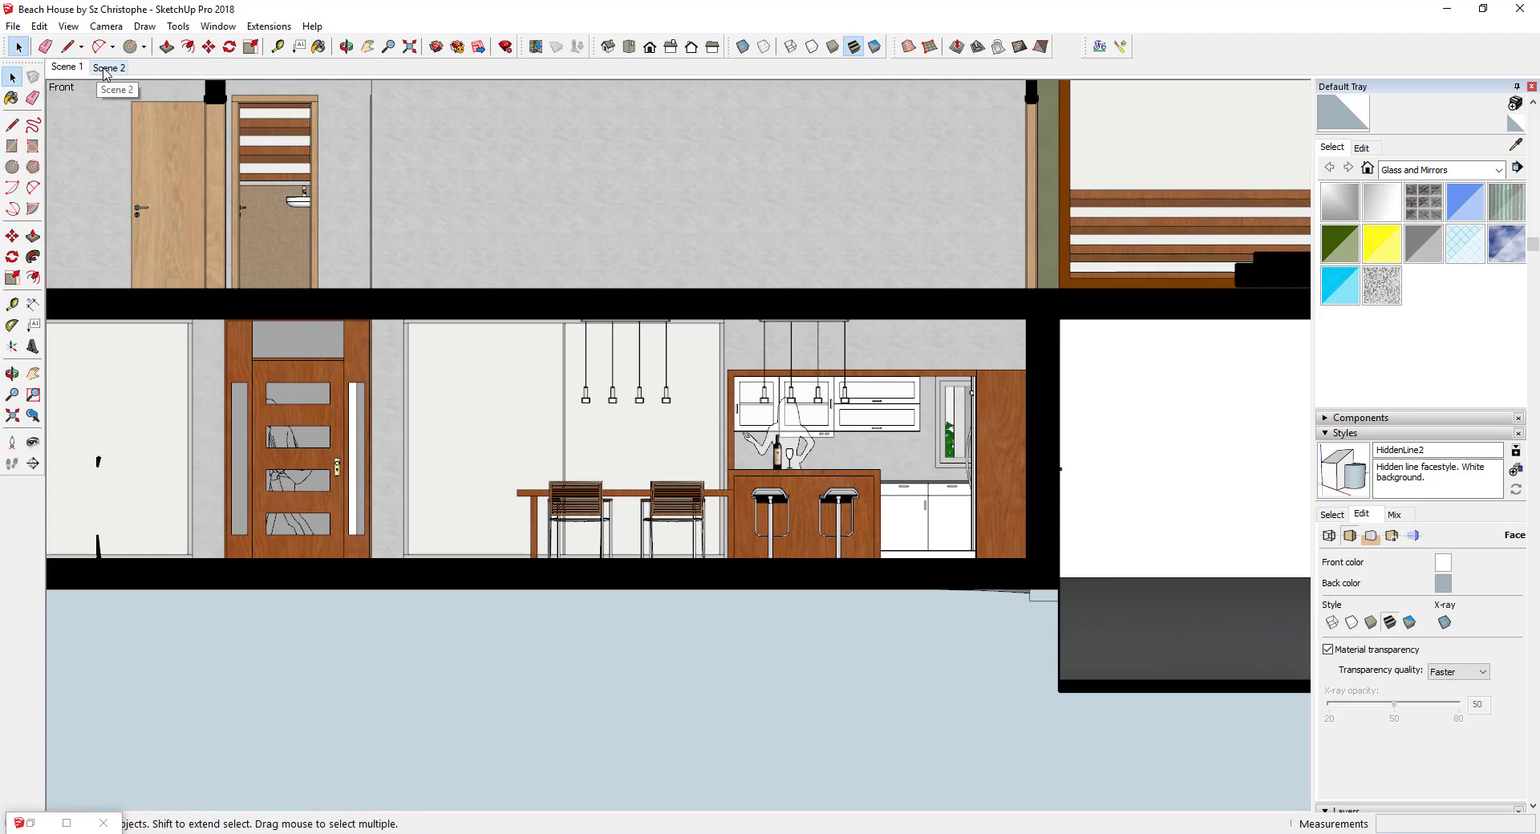
click(107, 68)
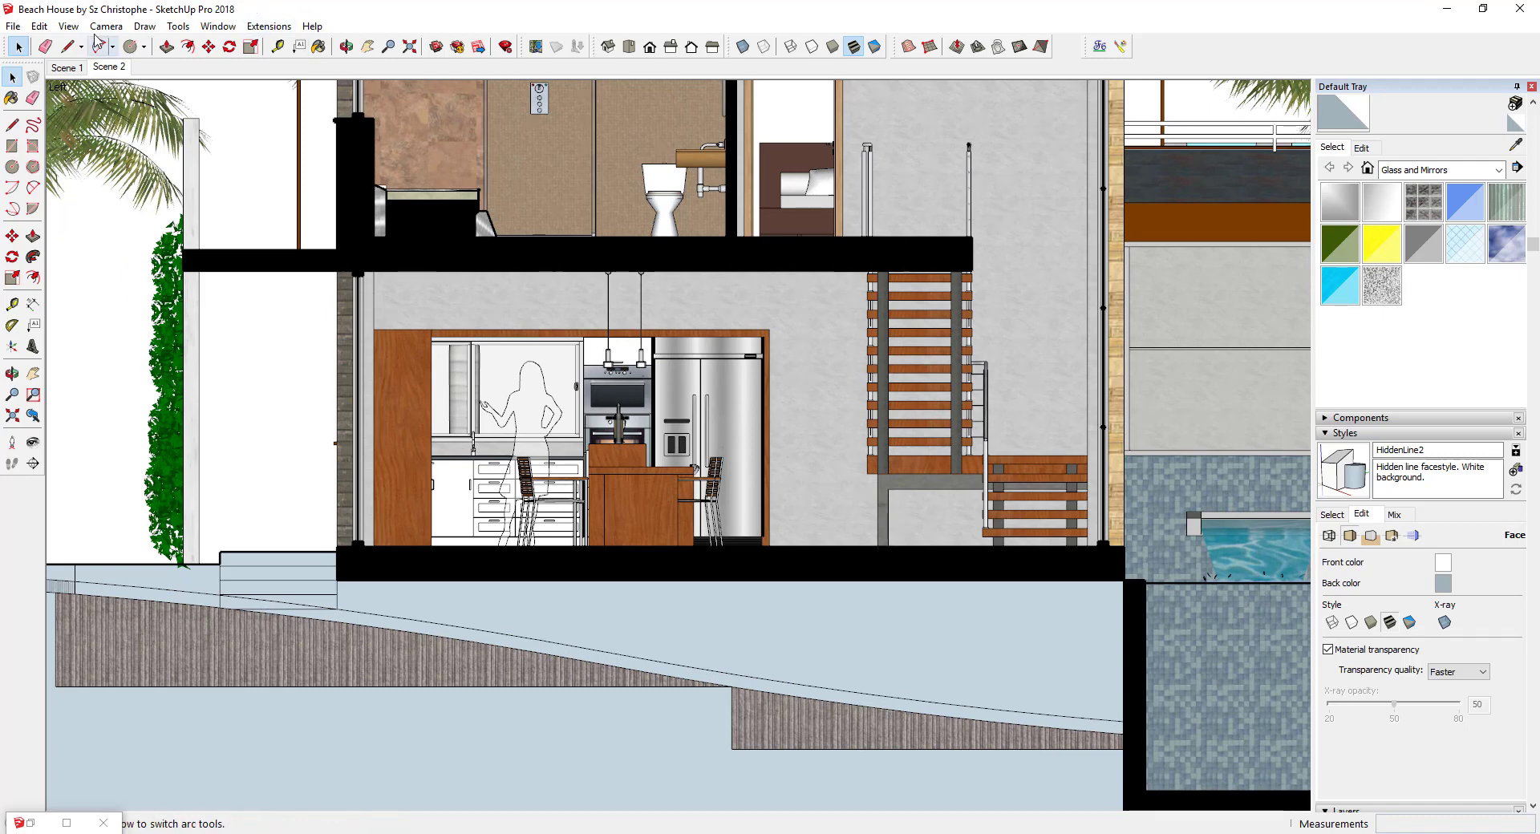
click(12, 26)
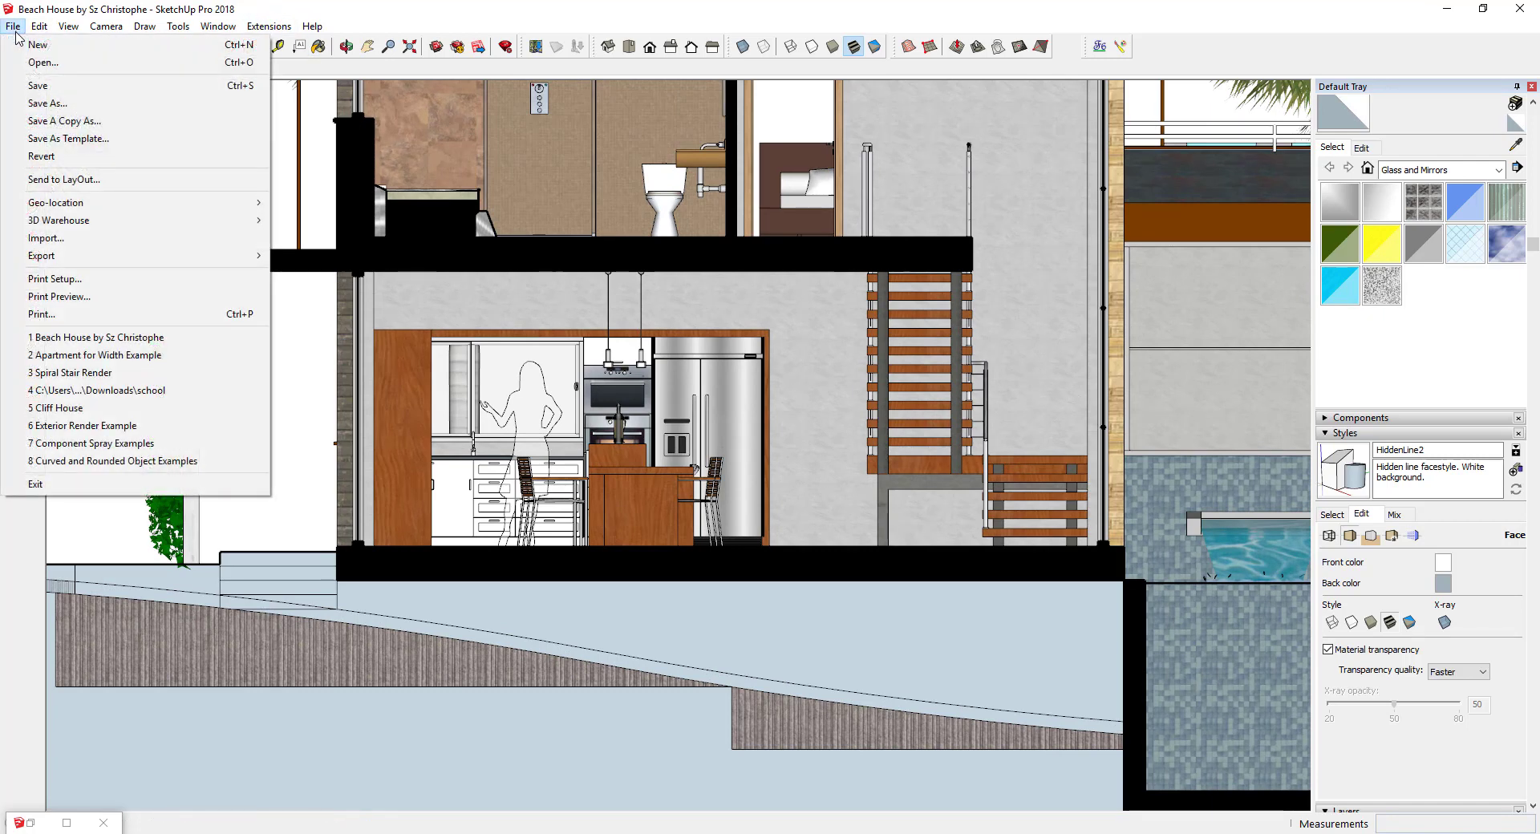
click(51, 90)
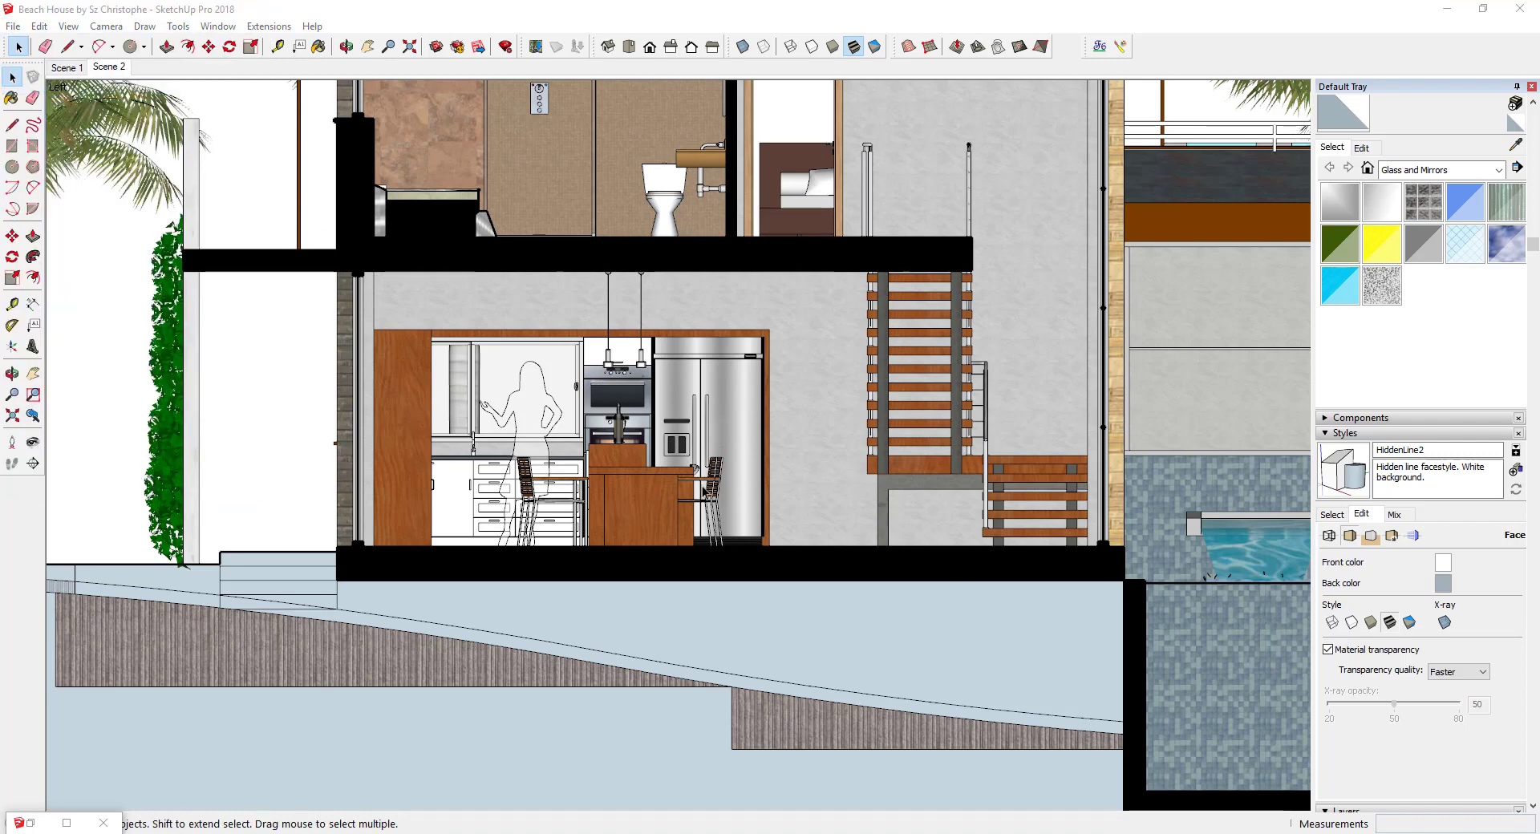
click(67, 68)
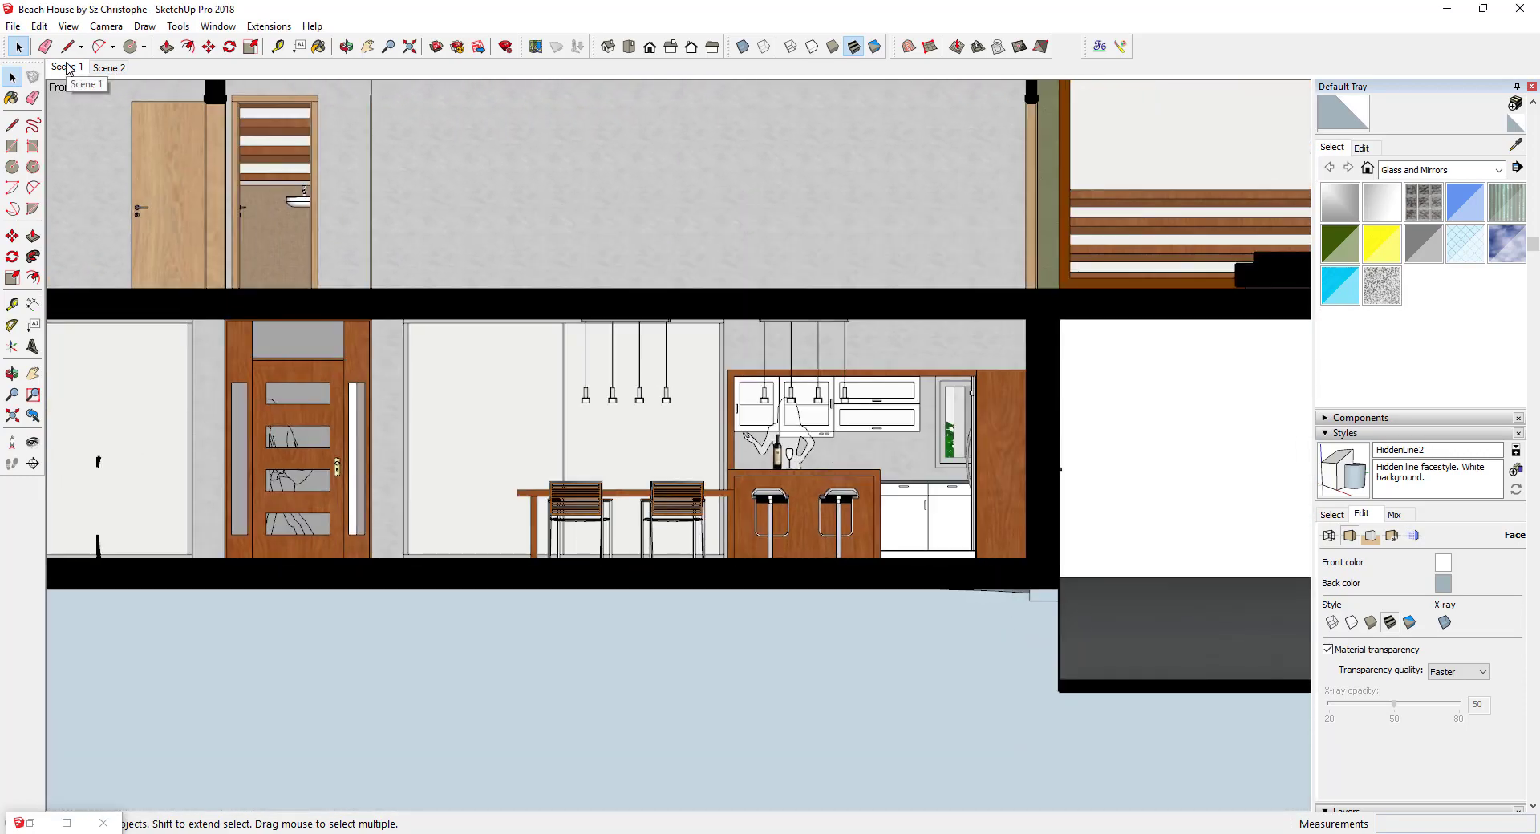
click(12, 25)
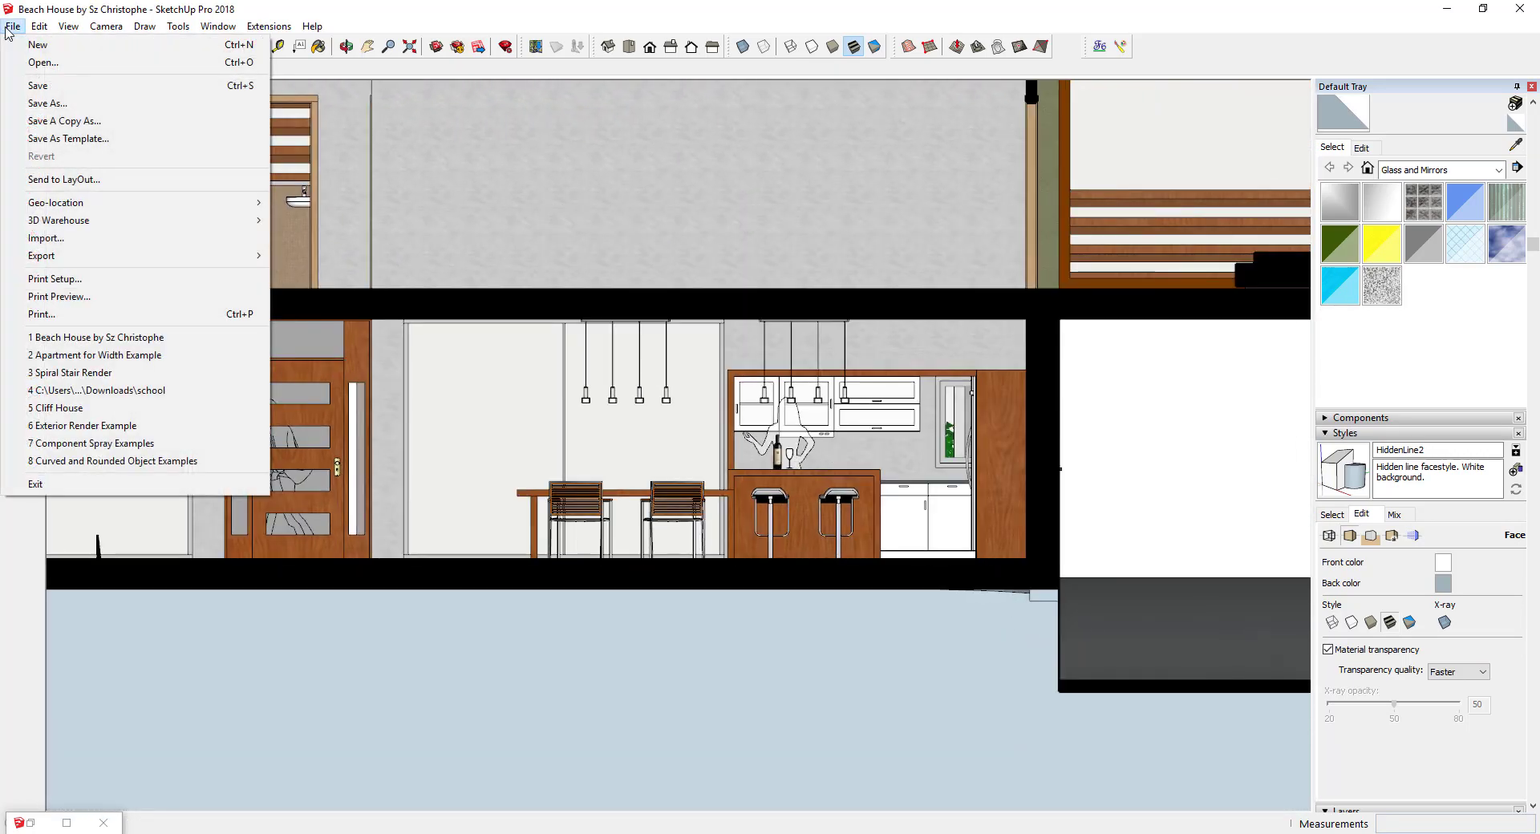
- Send the model to LayOut and start a document from The SketchUp Essentials A3 template
click(110, 187)
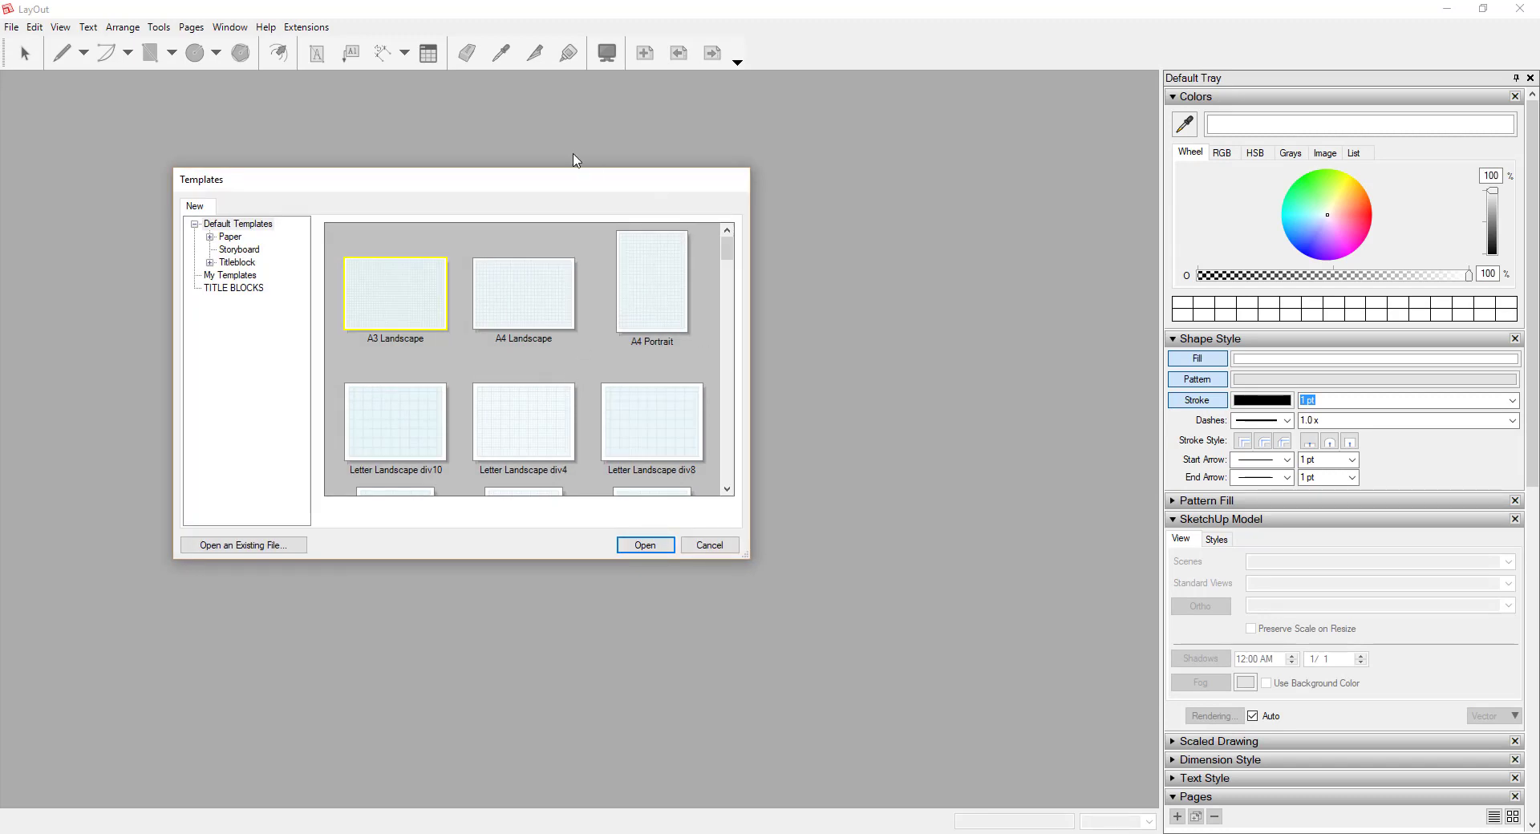
click(226, 290)
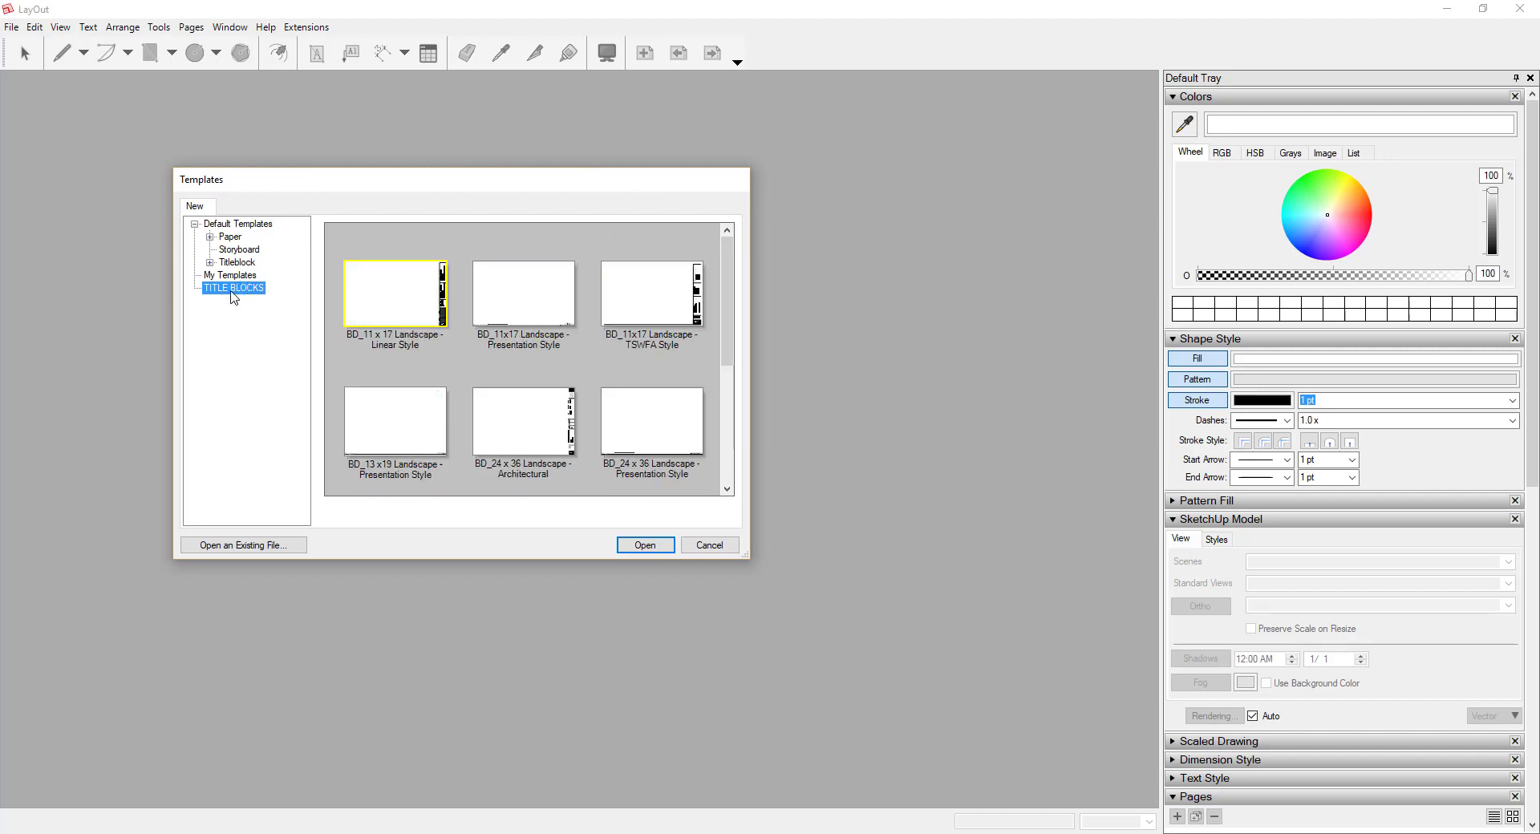
click(226, 276)
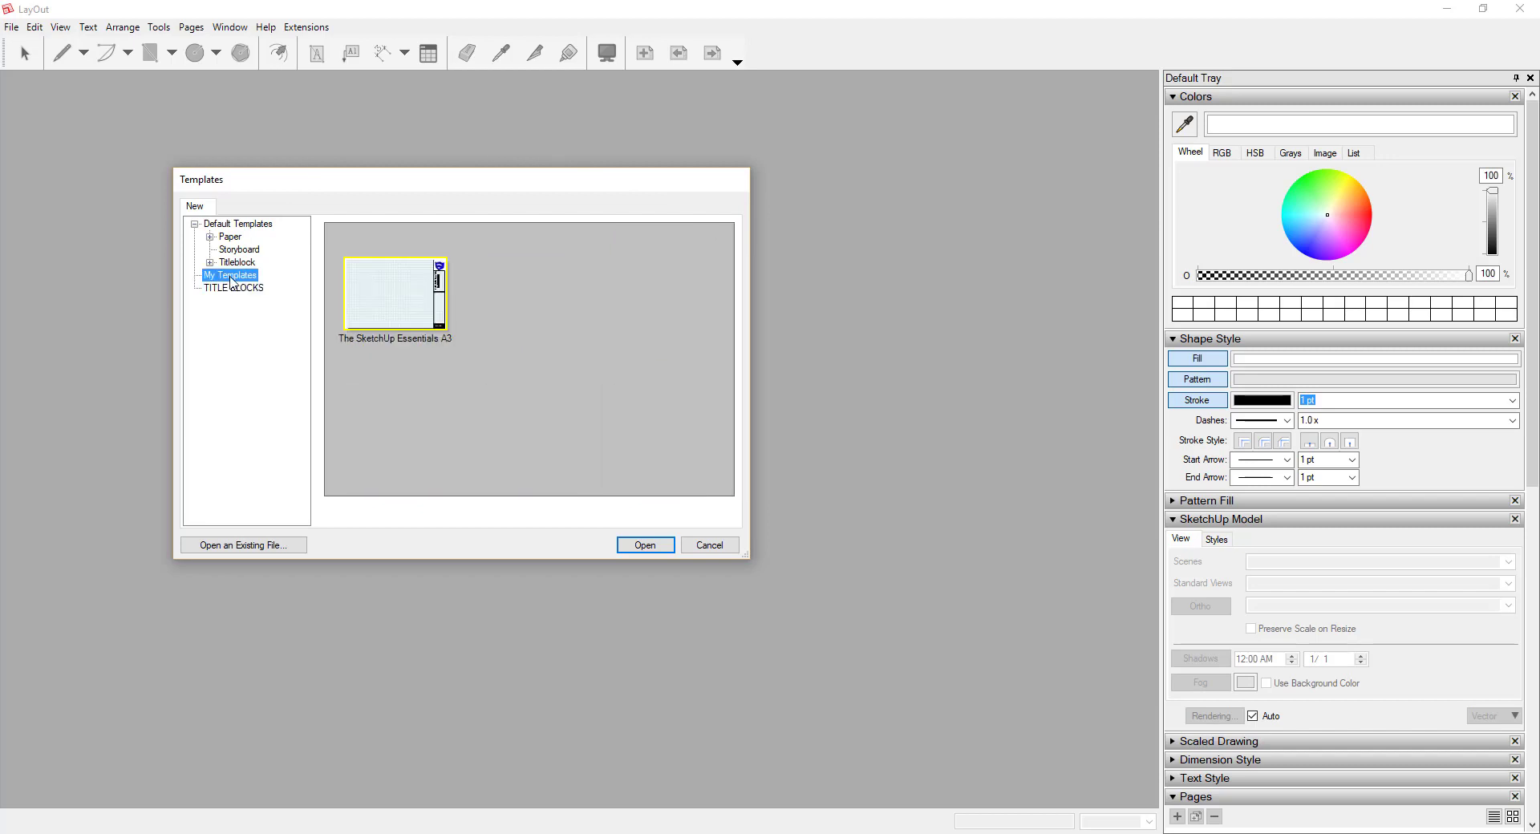
click(228, 238)
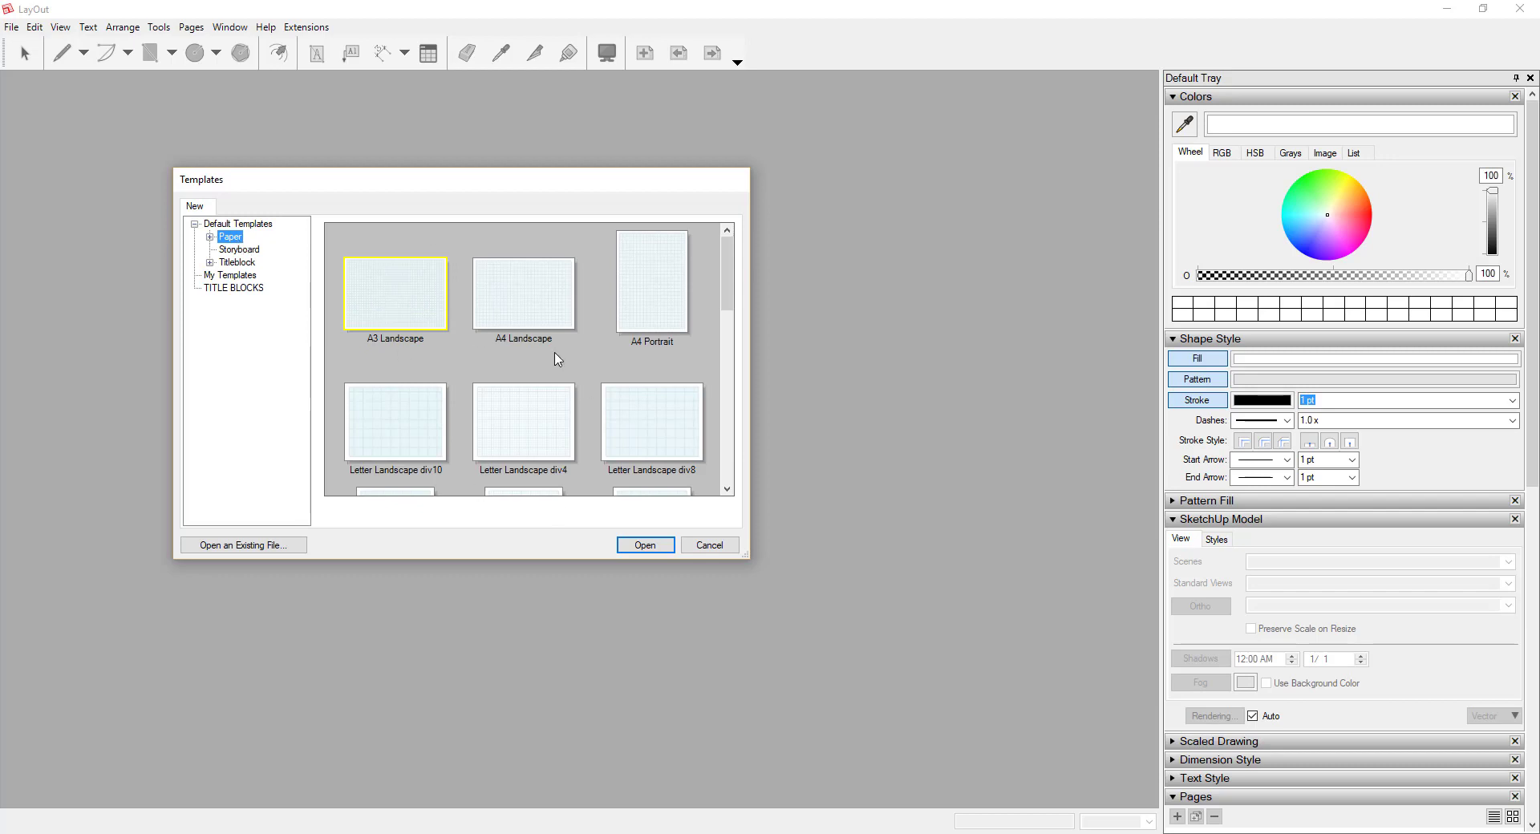
scroll(558, 359, down, 10)
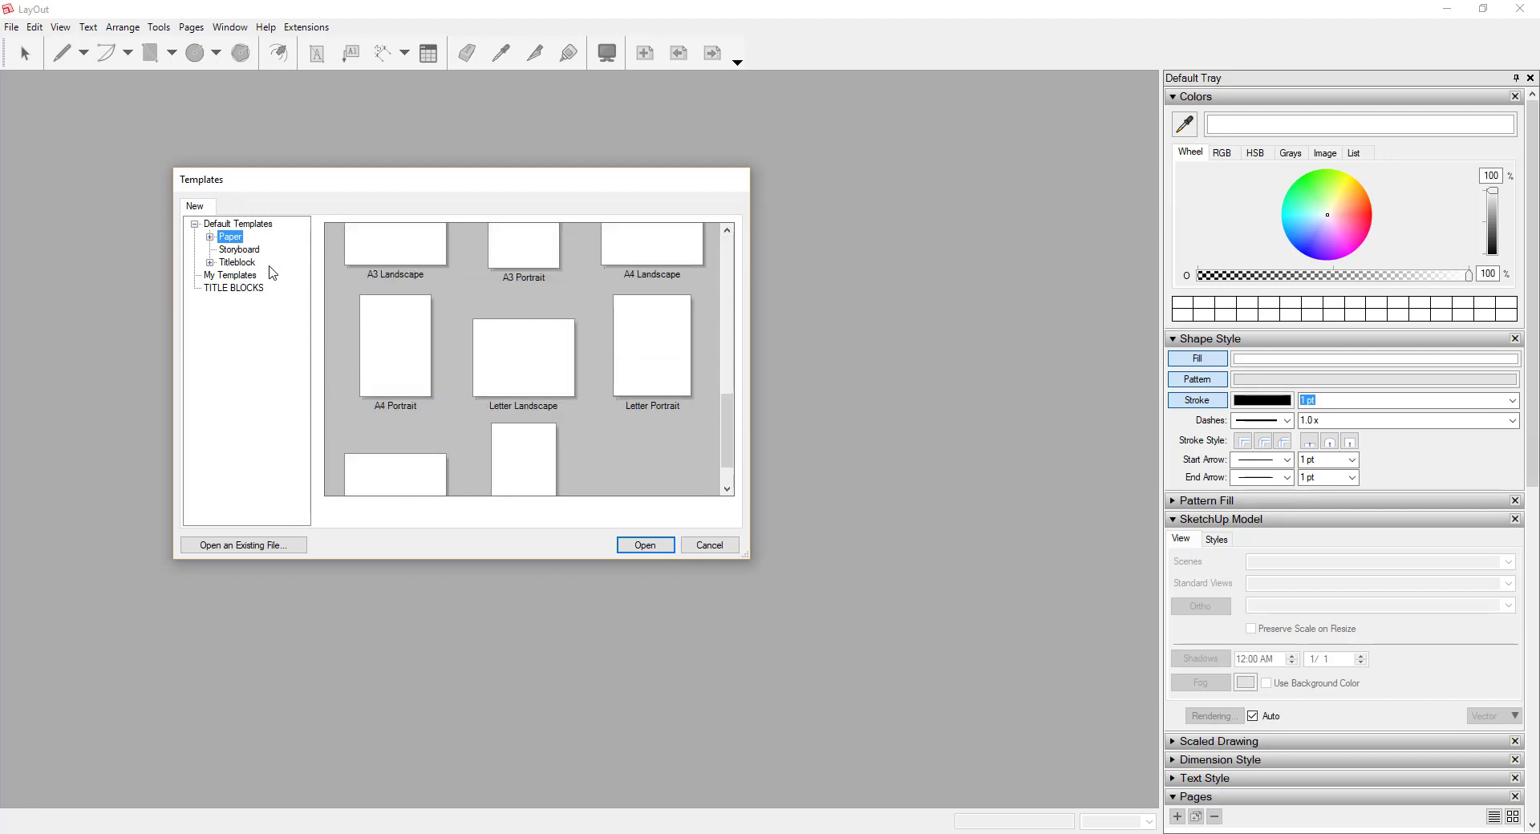
click(238, 226)
scroll(622, 369, down, 4)
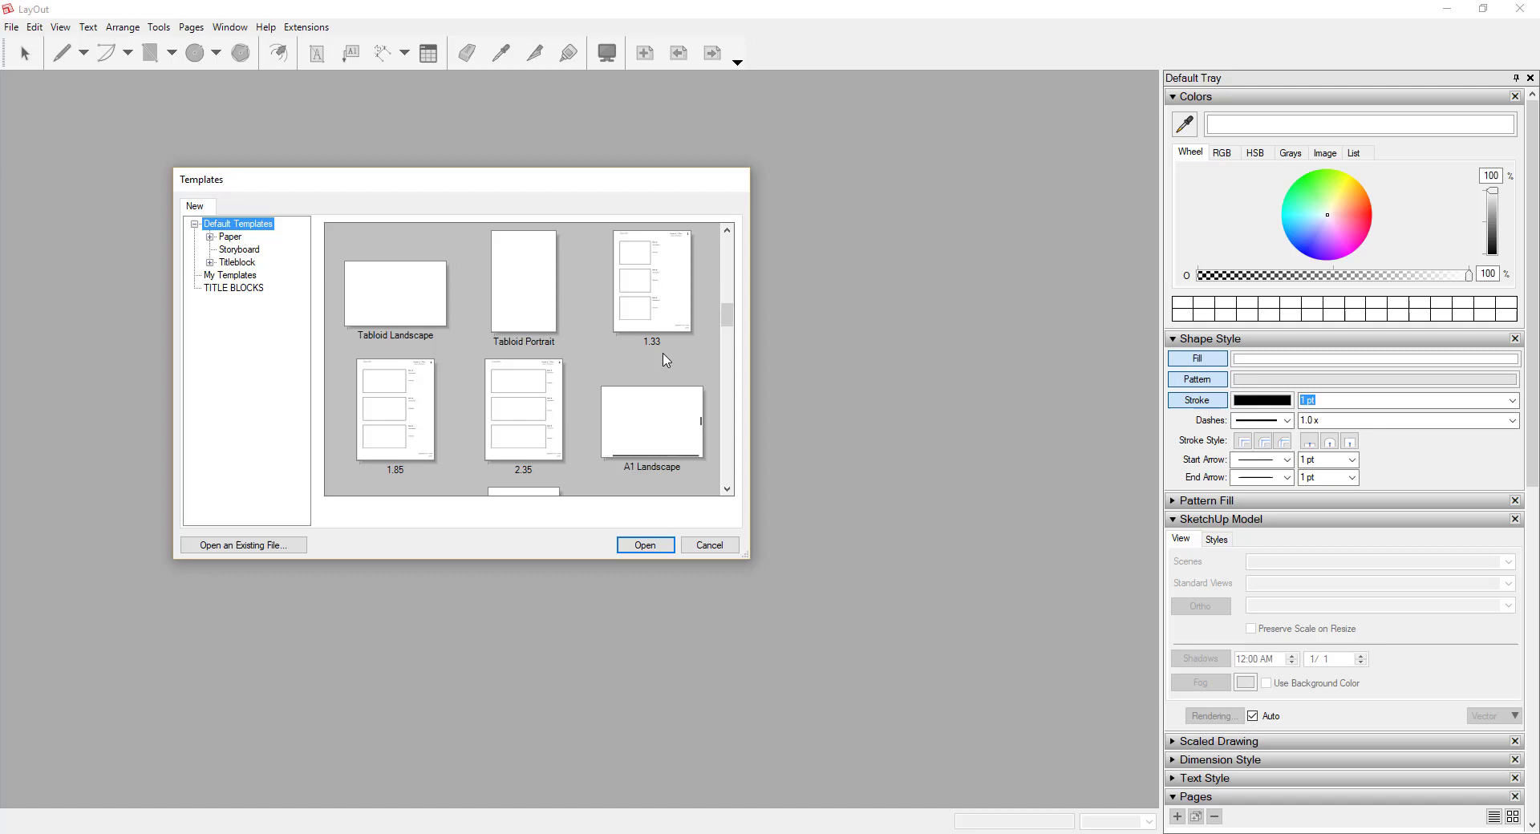
click(228, 276)
double_click(407, 322)
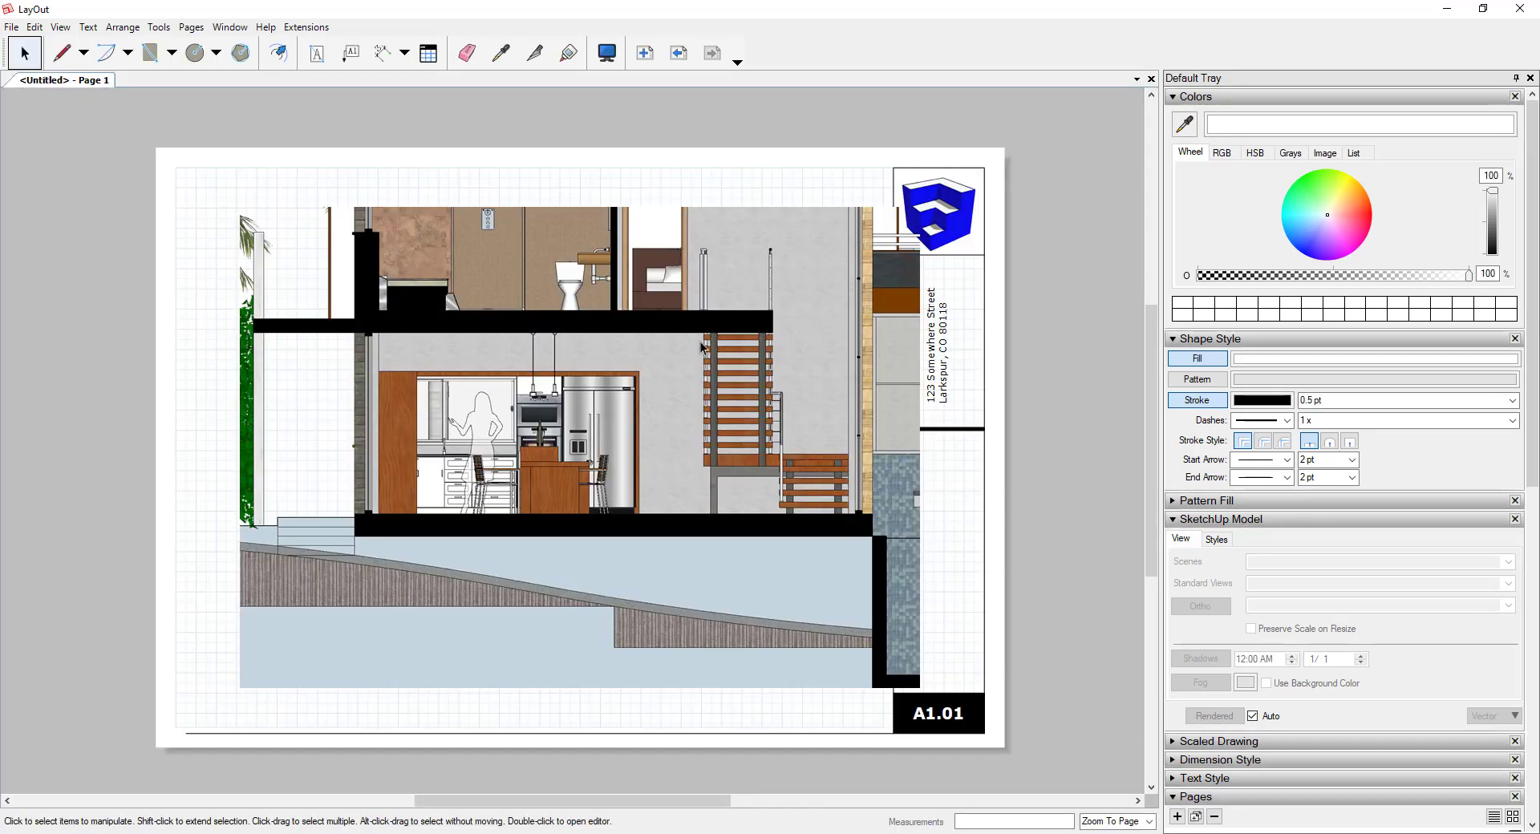
- Move the house section viewport about 30 mm to the left
click(619, 445)
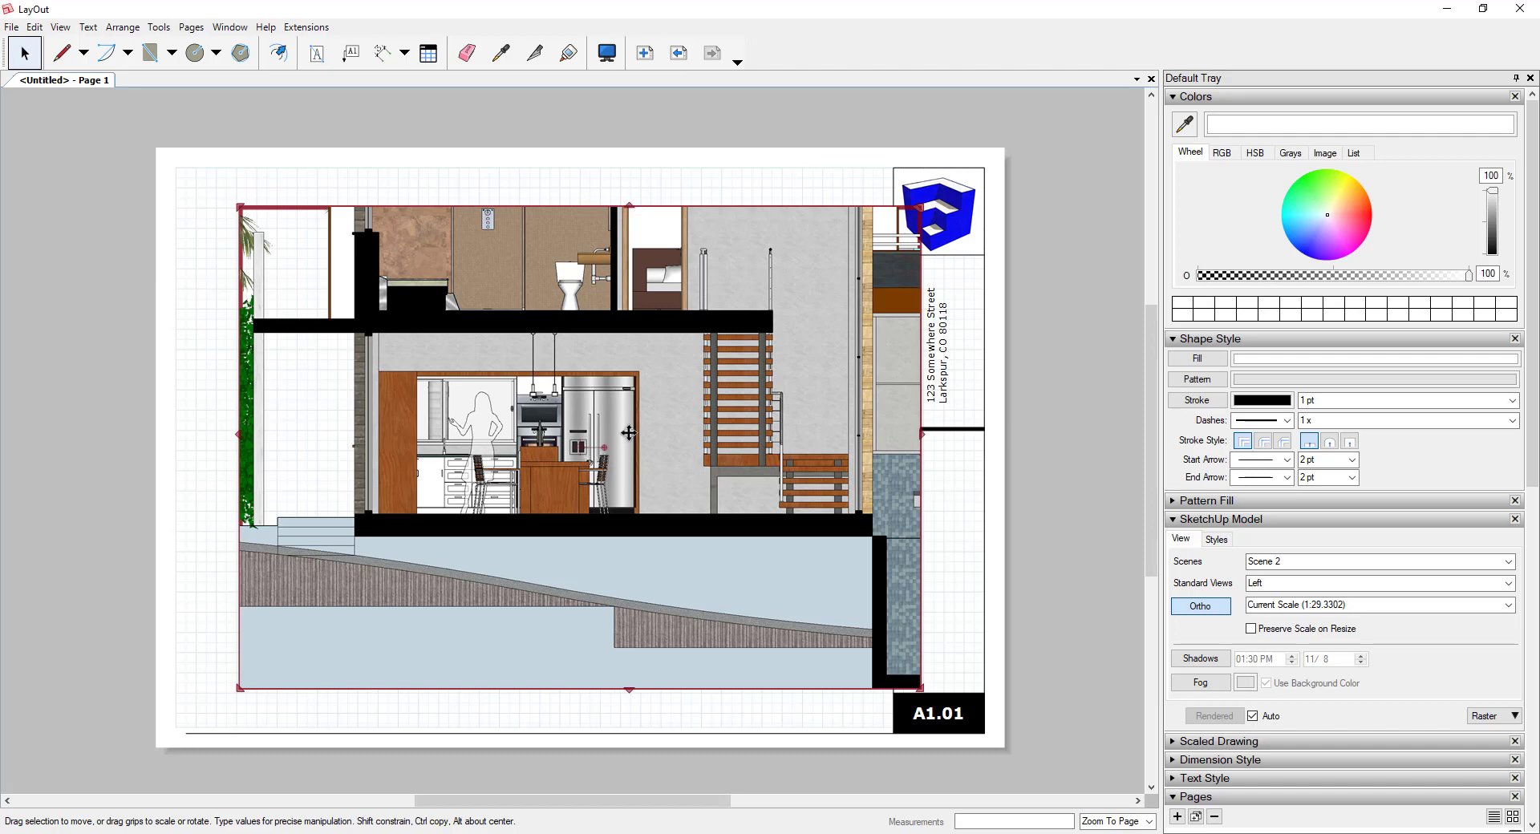
drag(630, 432, 584, 440)
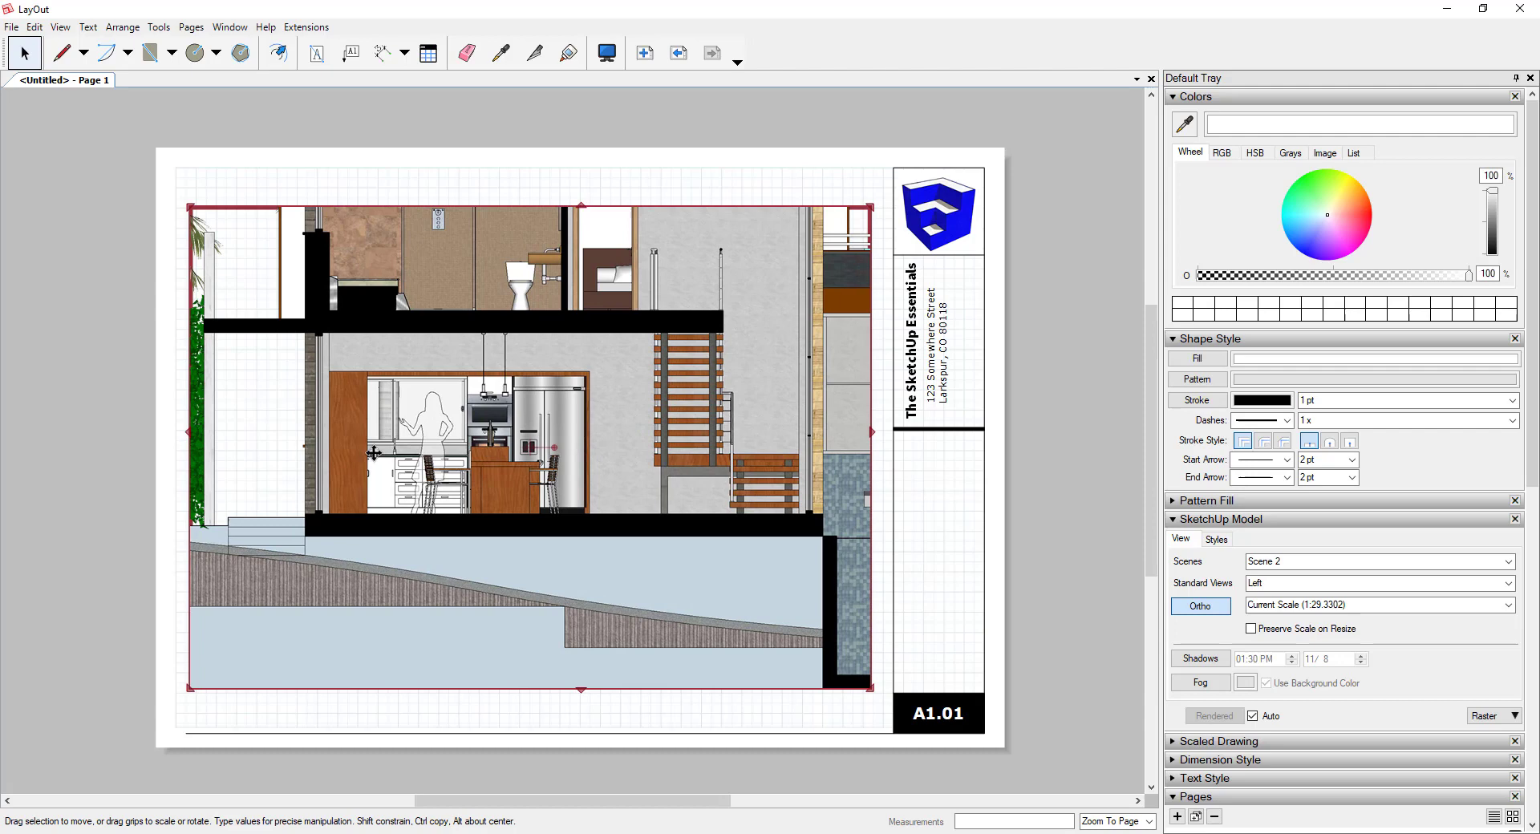
right_click(486, 425)
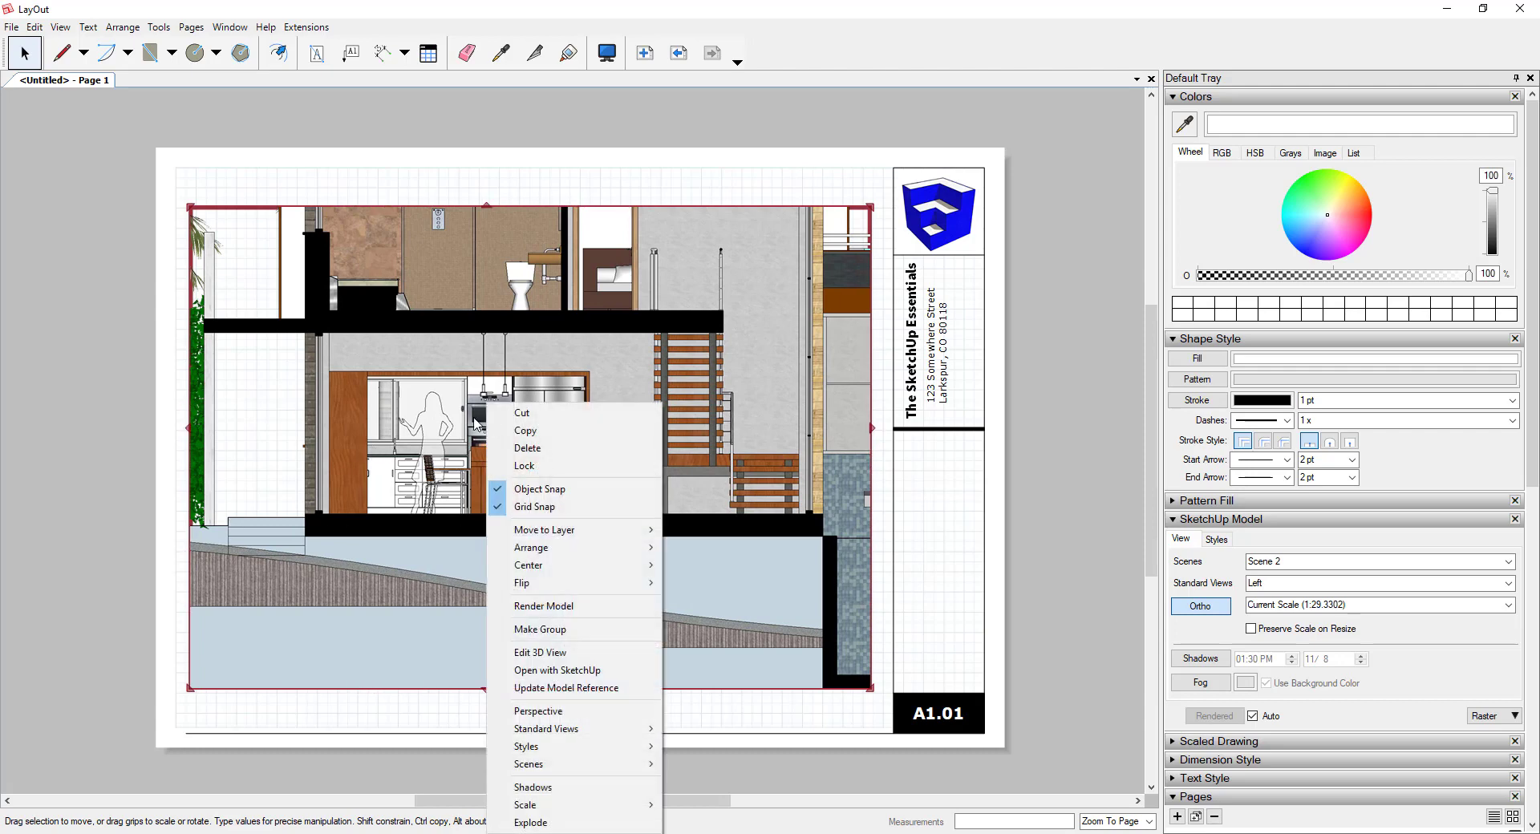
click(516, 313)
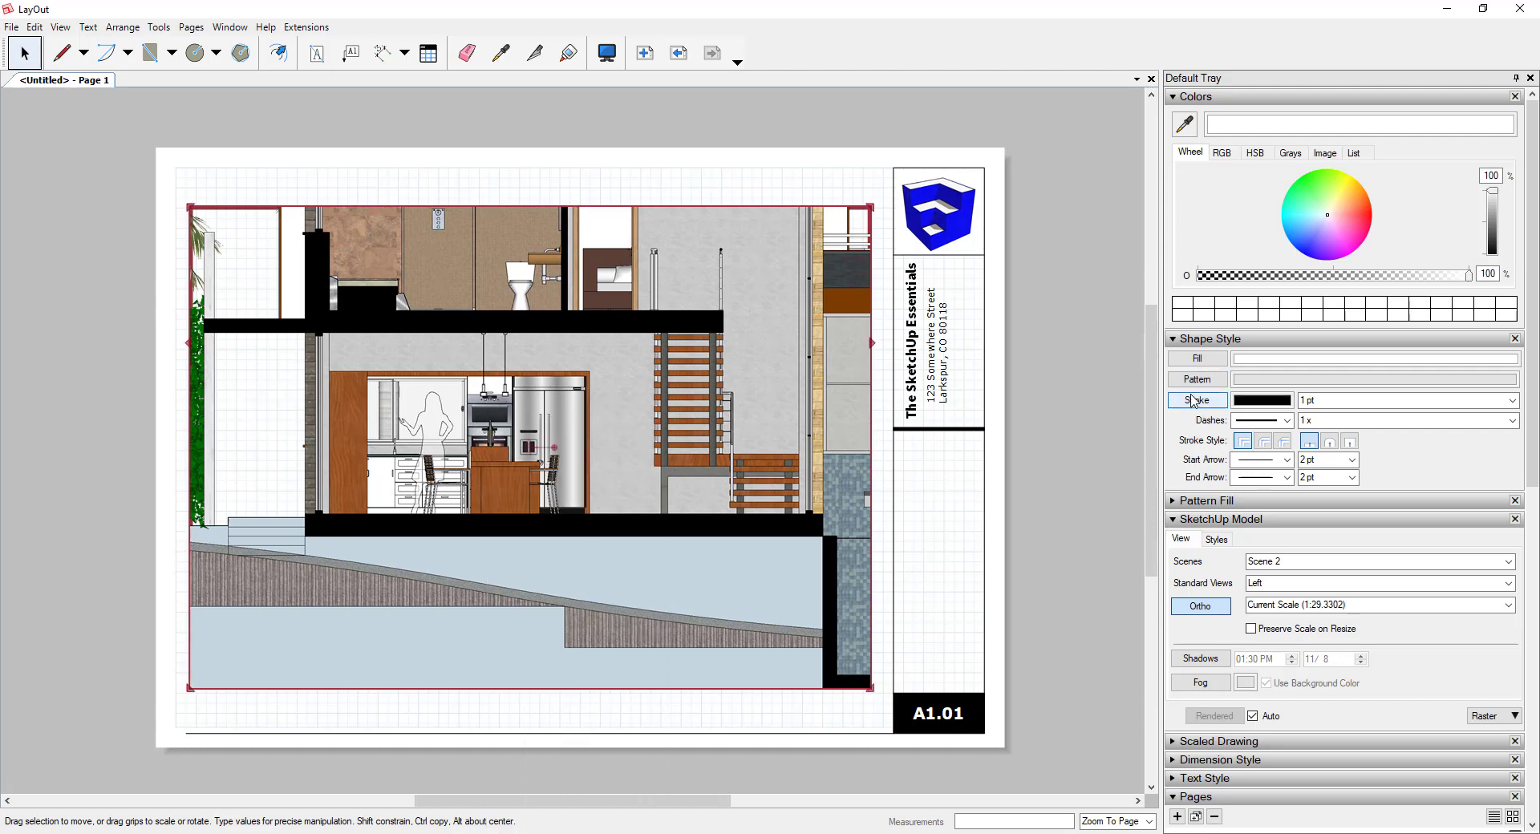
scroll(1283, 393, down, 3)
scroll(1289, 391, down, 2)
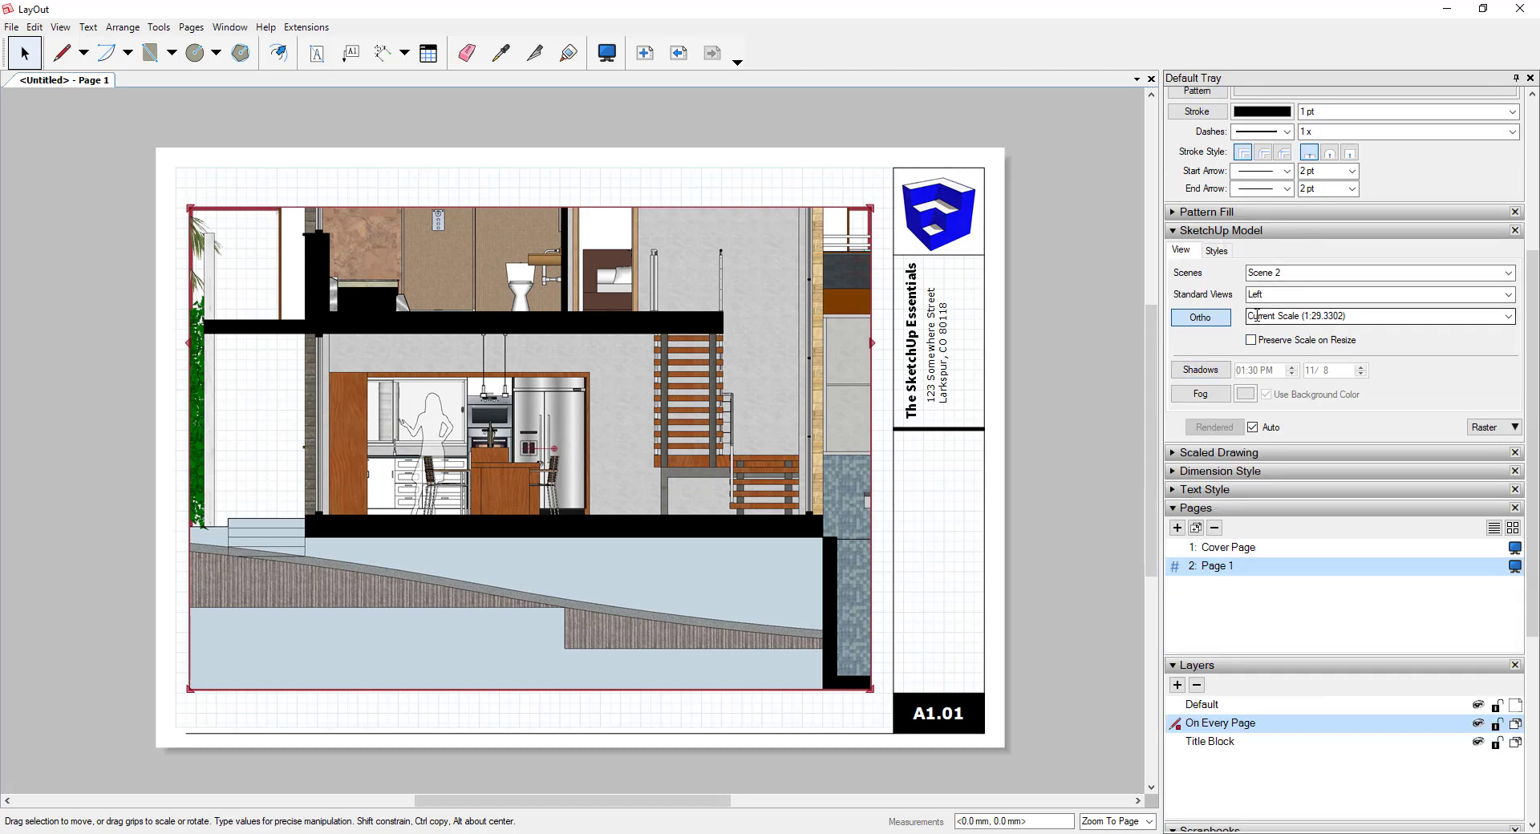
- Keep Scene 2 and set the viewport scale to 3/8" = 1'-0" (1:32)
click(1506, 274)
click(1509, 276)
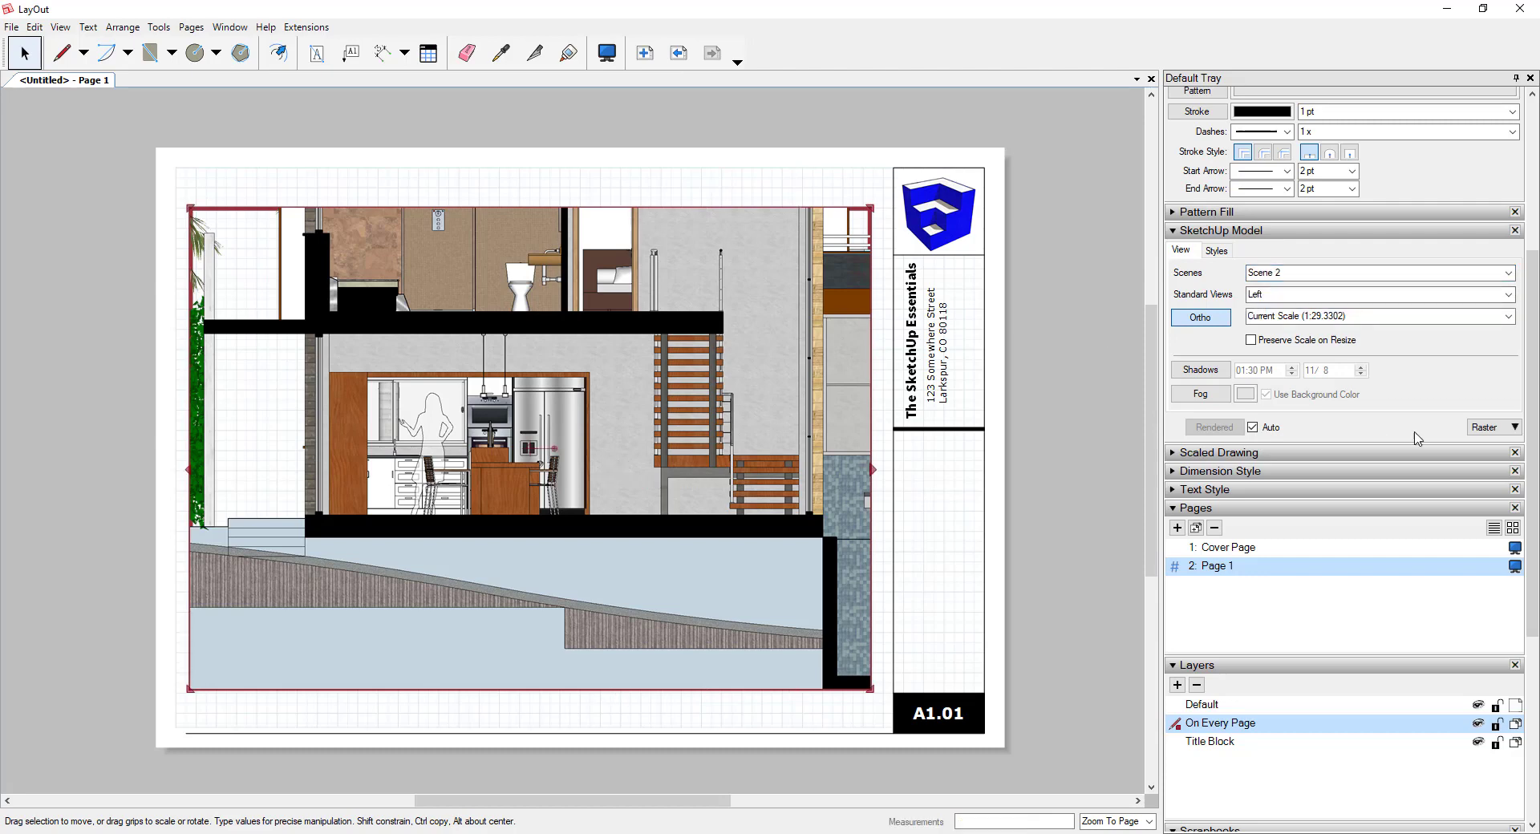
click(1509, 318)
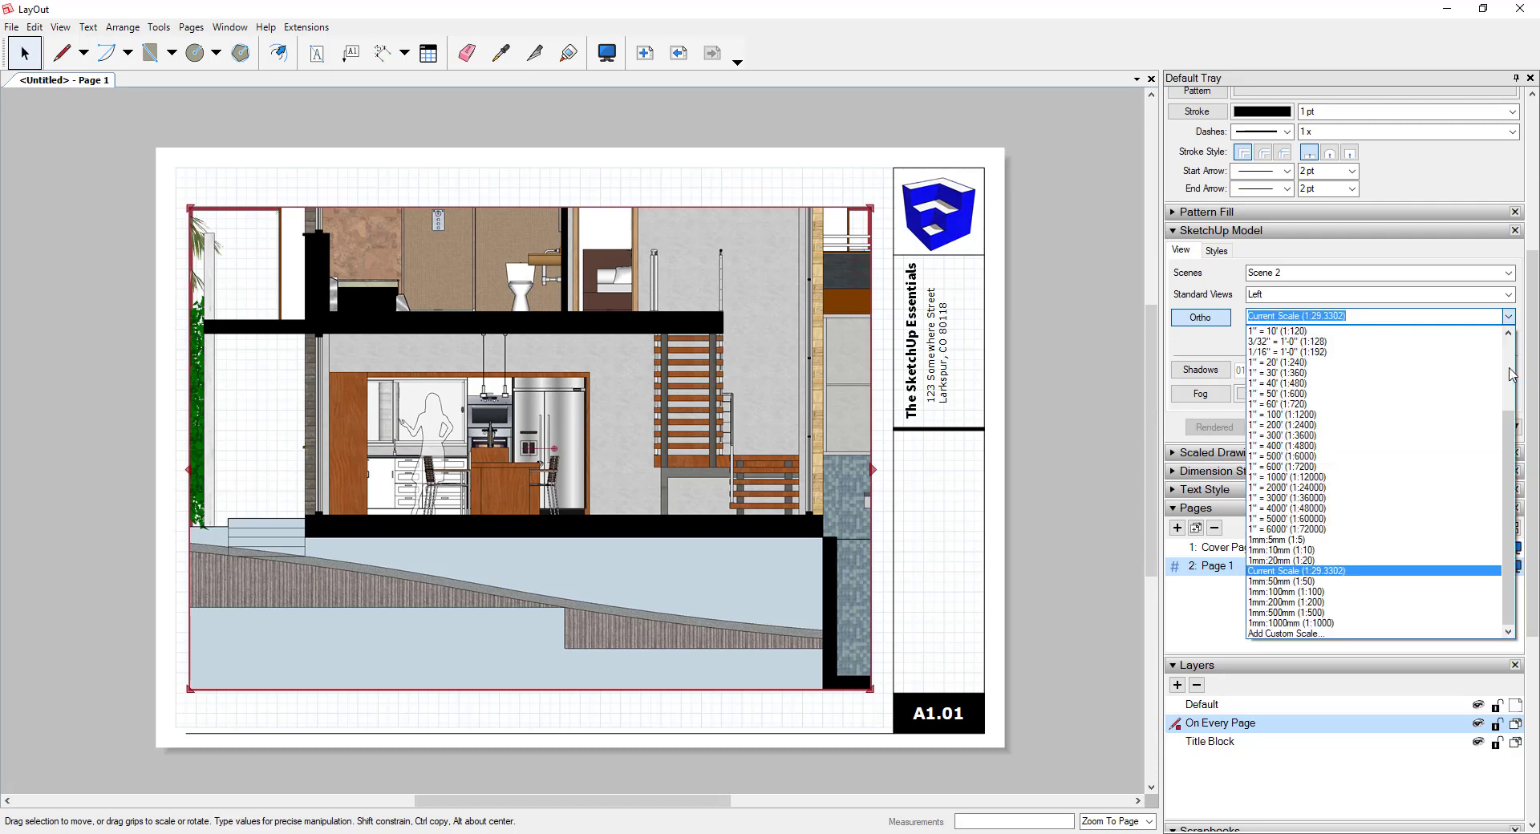
scroll(1511, 375, up, 4)
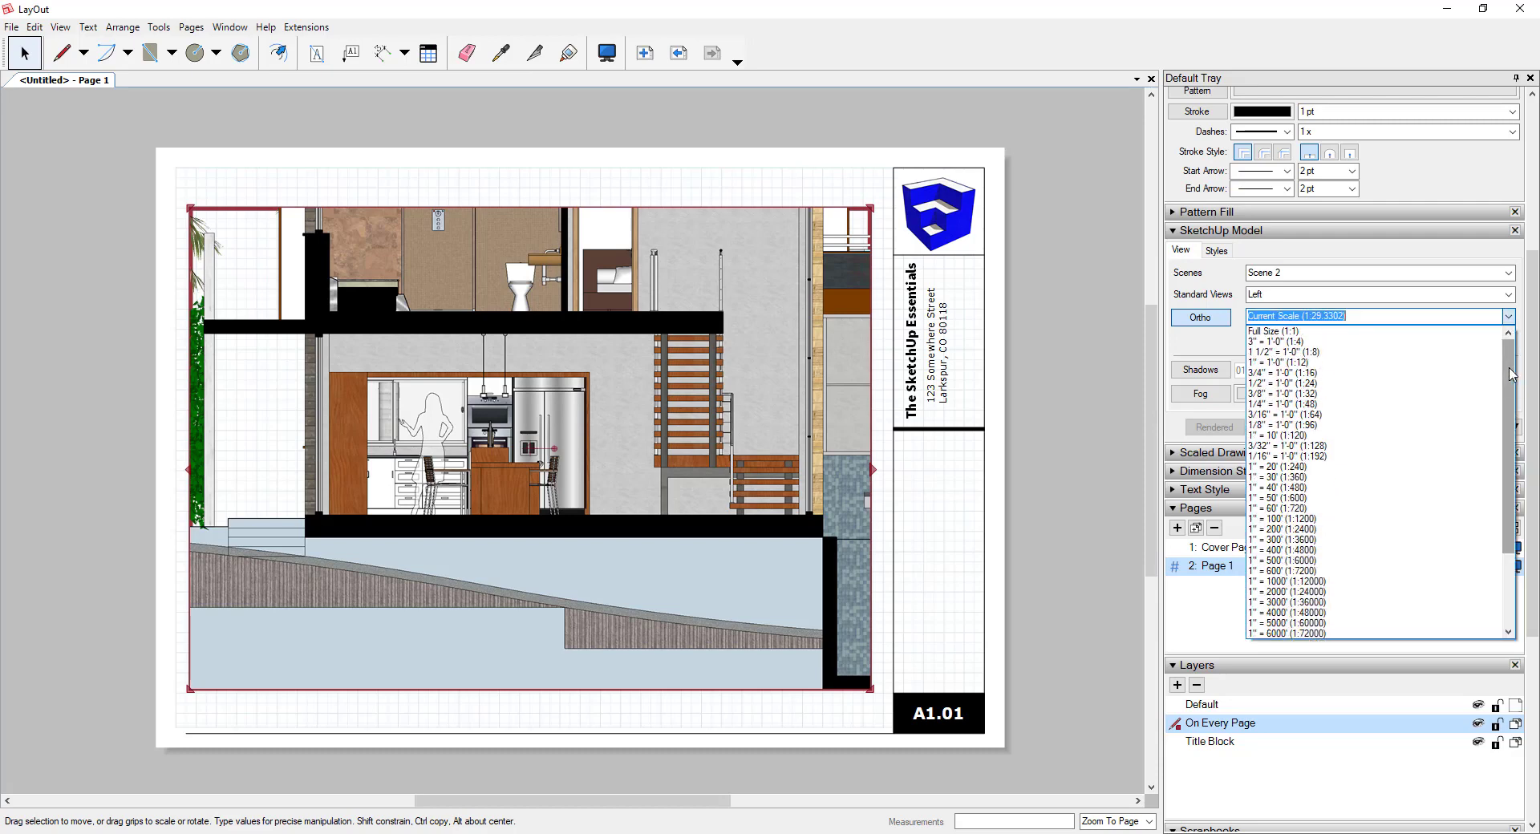
click(1282, 393)
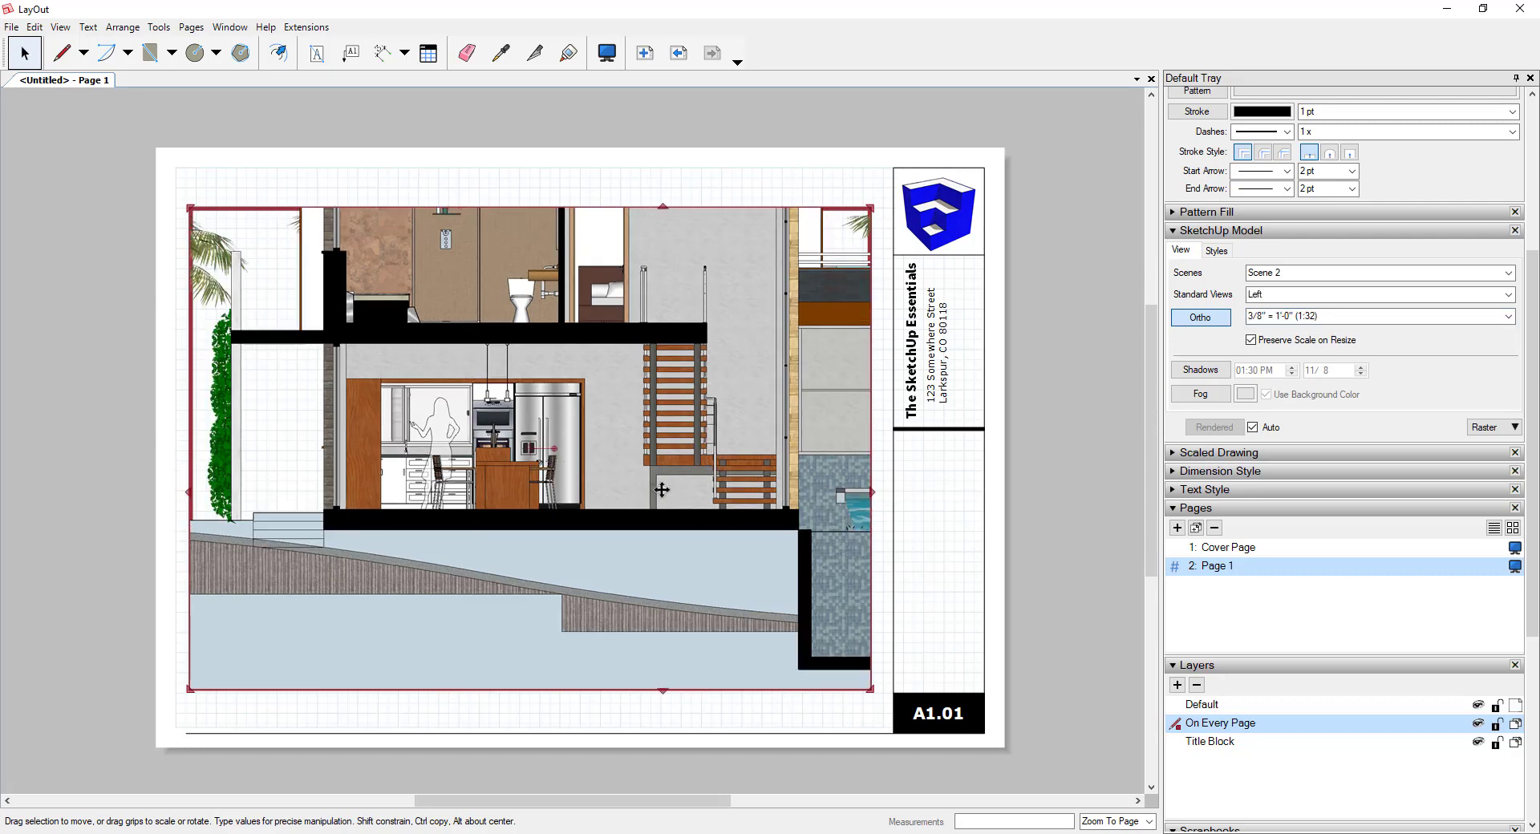
- Pull the viewport's right edge inward and its bottom edge up above the ground, then zoom in
mouse_move(663, 490)
mouse_down()
mouse_move(622, 490)
mouse_move(674, 487)
mouse_up()
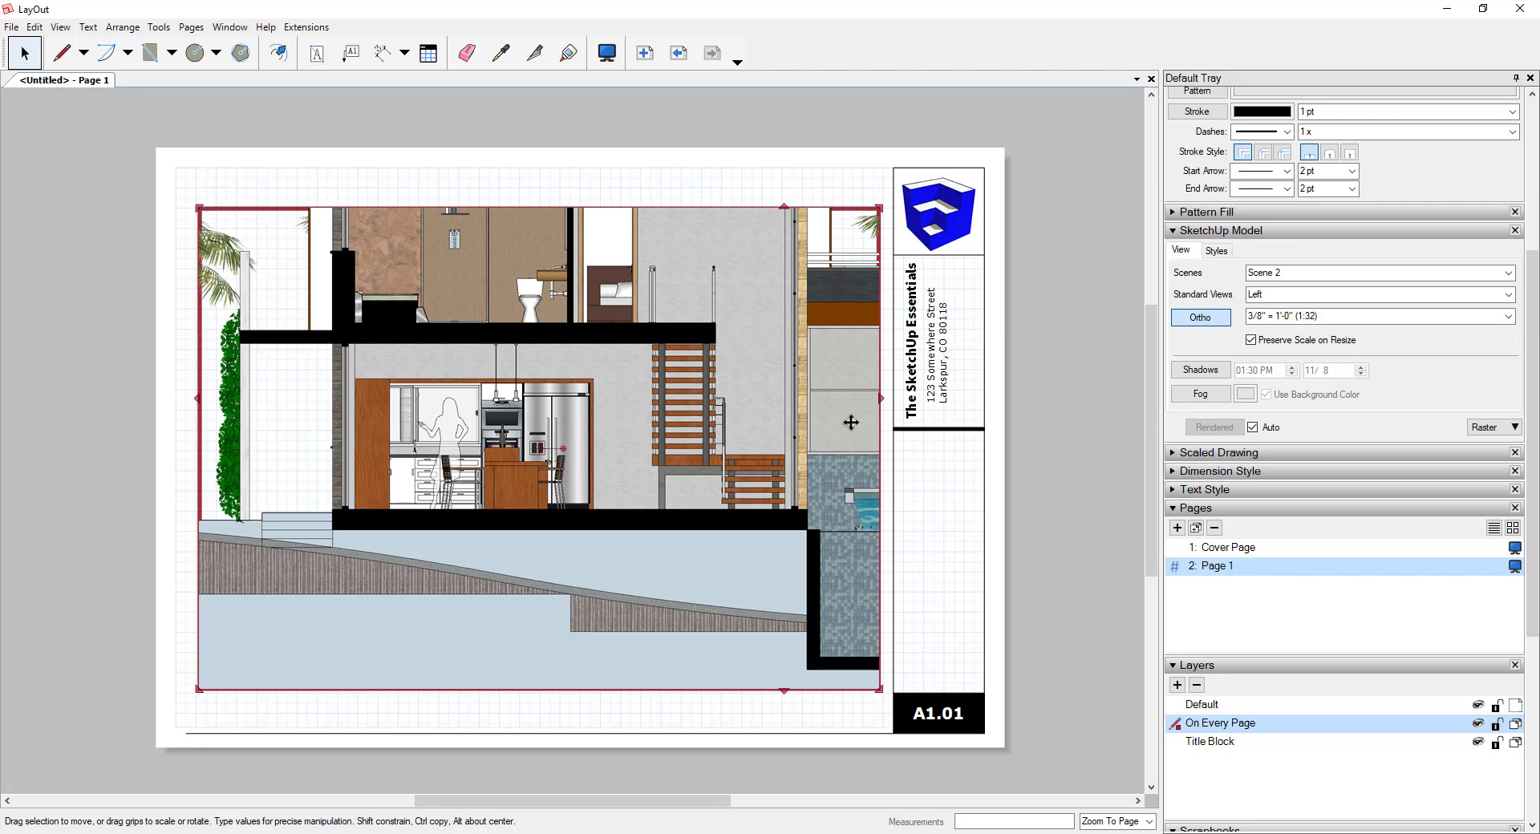
drag(880, 438, 800, 425)
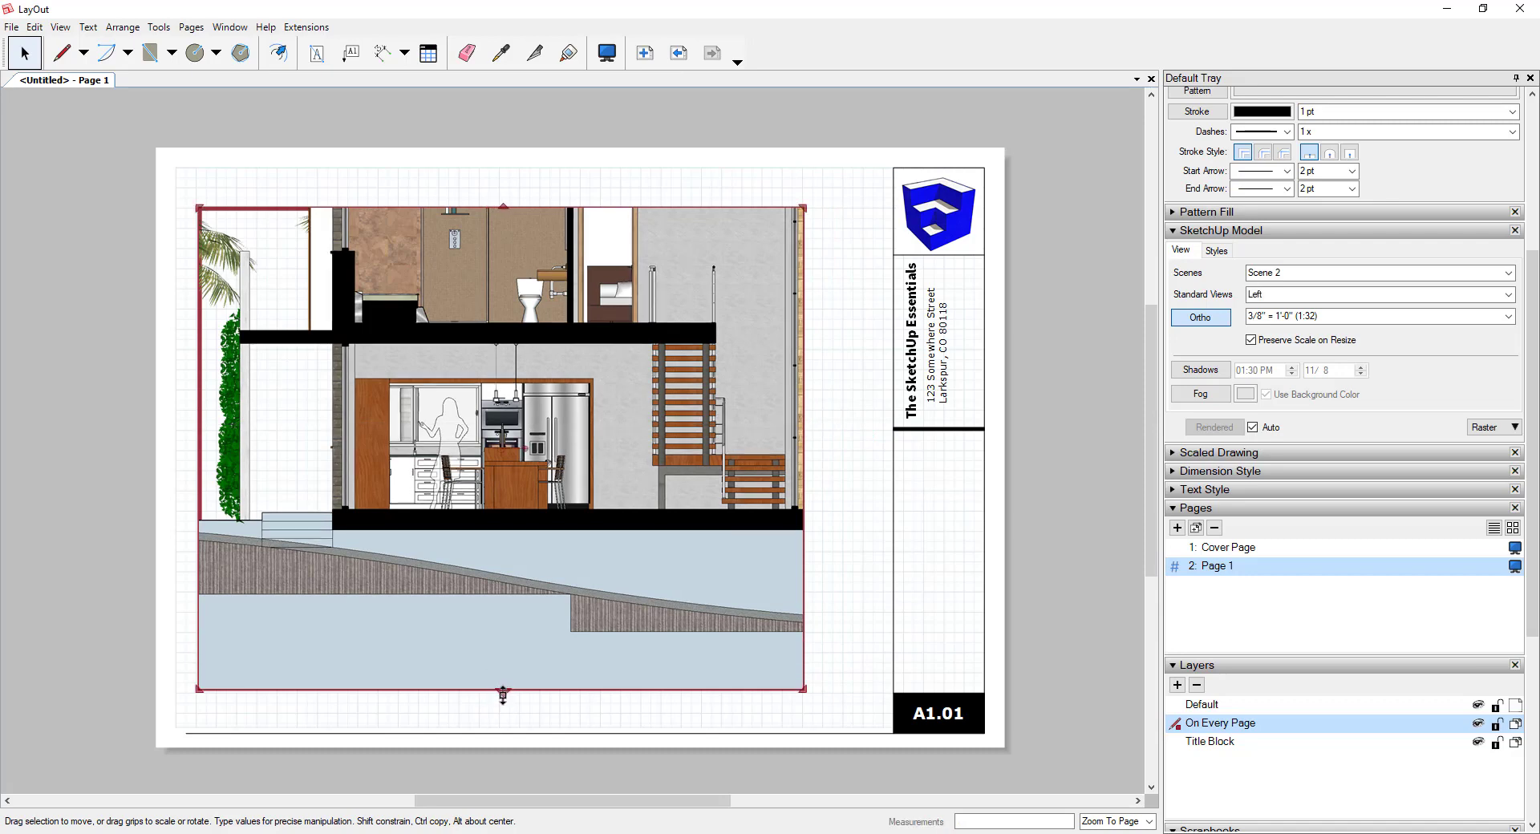
drag(503, 692, 505, 653)
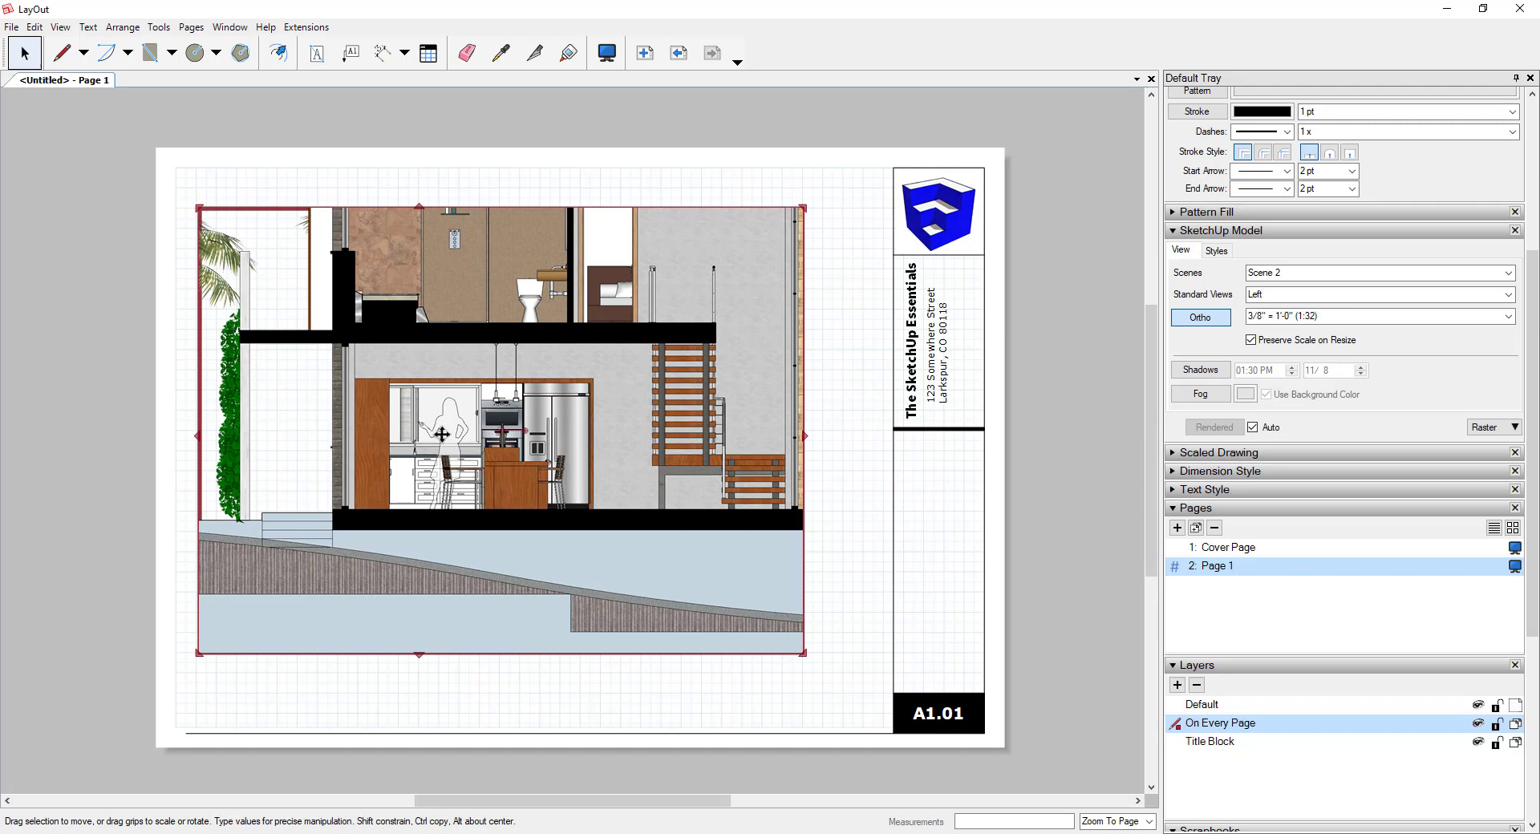
scroll(481, 429, up, 1)
scroll(577, 392, up, 2)
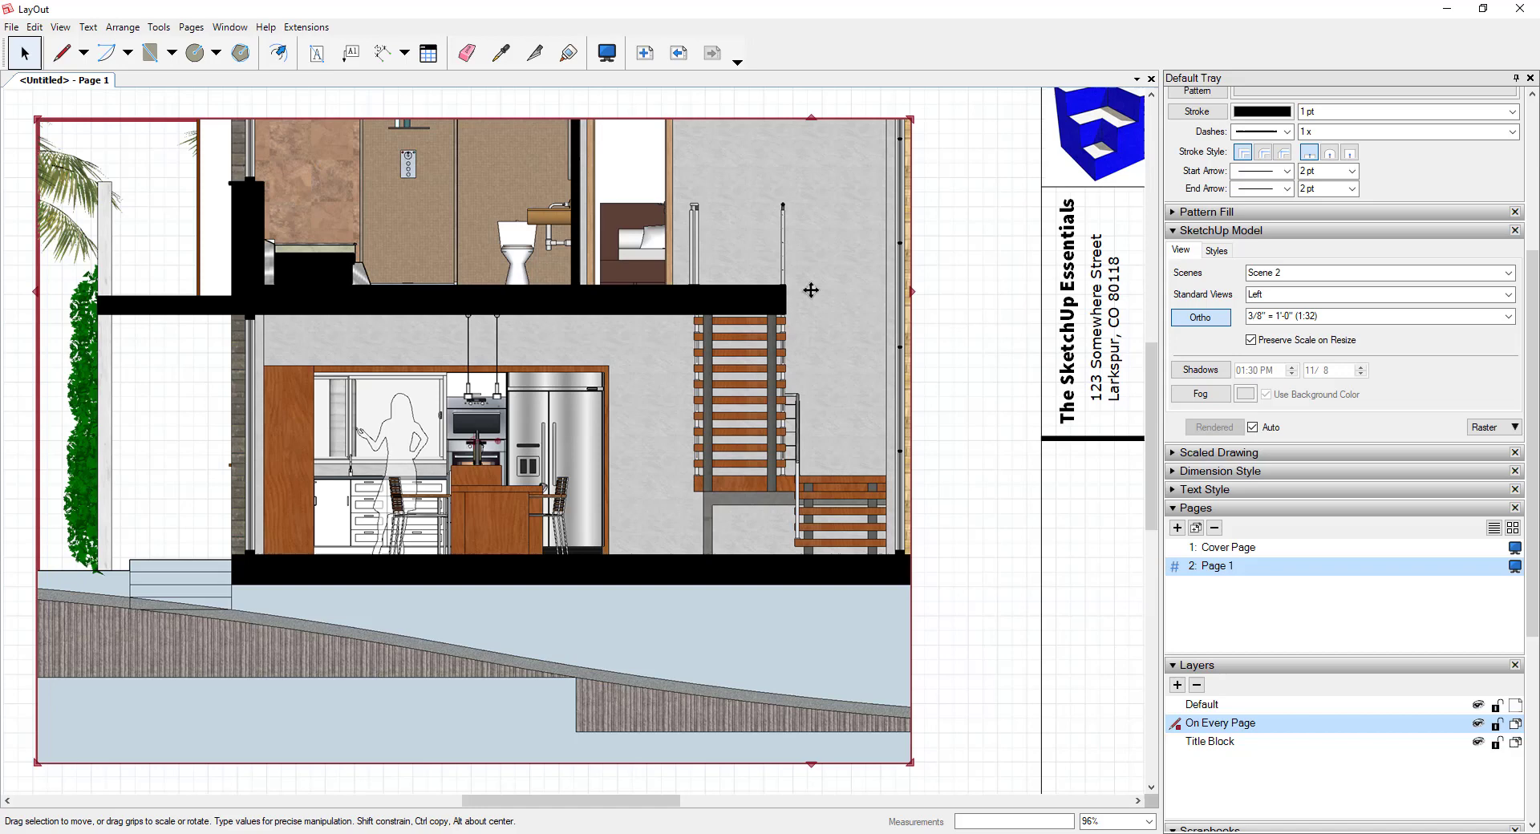
- Draw a white rectangle over the ground-floor kitchen area of the section viewport
click(149, 53)
click(232, 584)
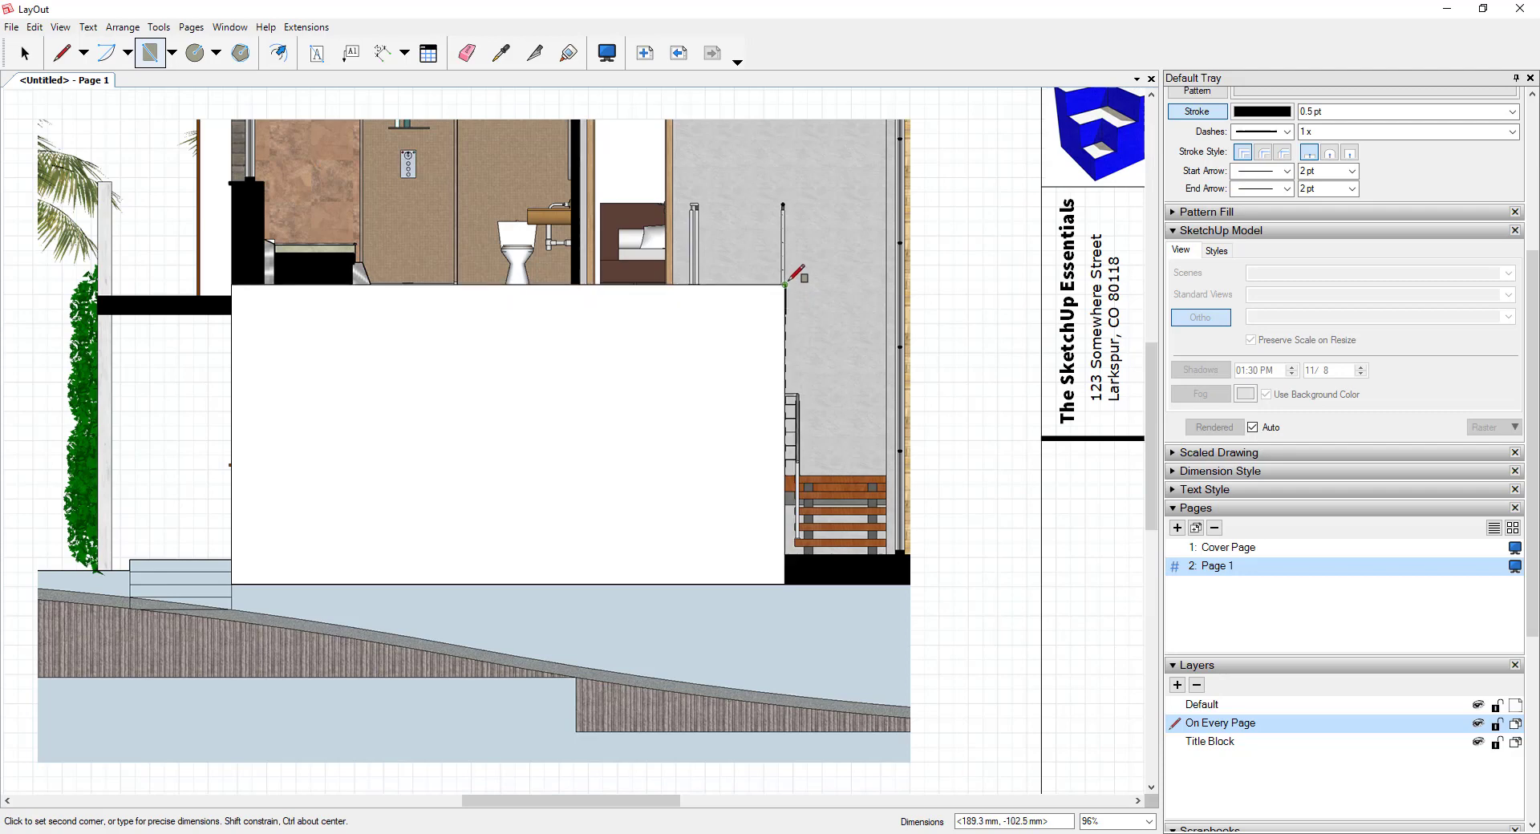
click(785, 284)
key(space)
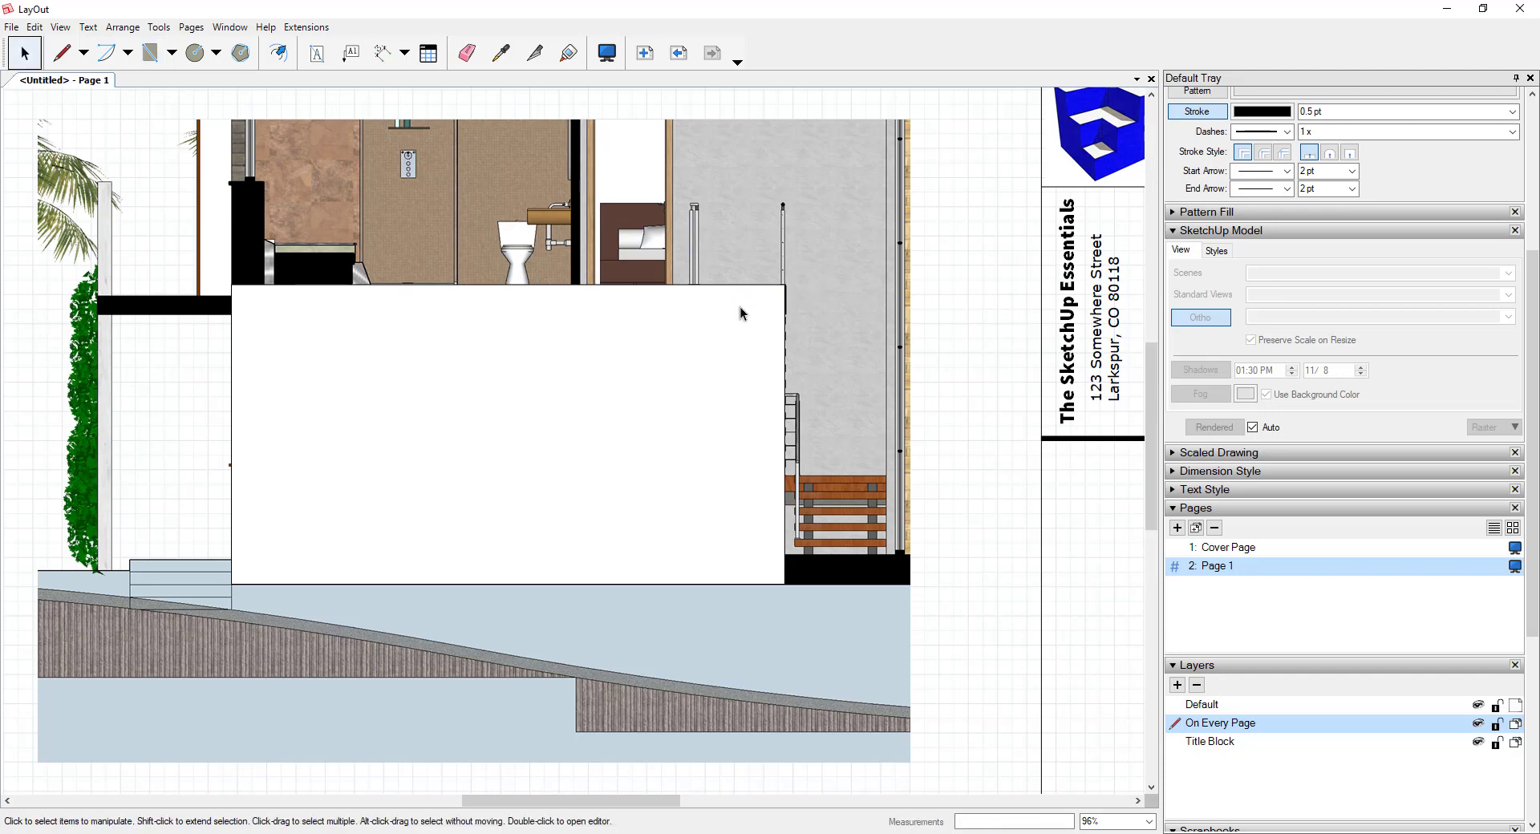
- Set the white rectangle's fill to 50% opacity so the kitchen shows through
click(610, 393)
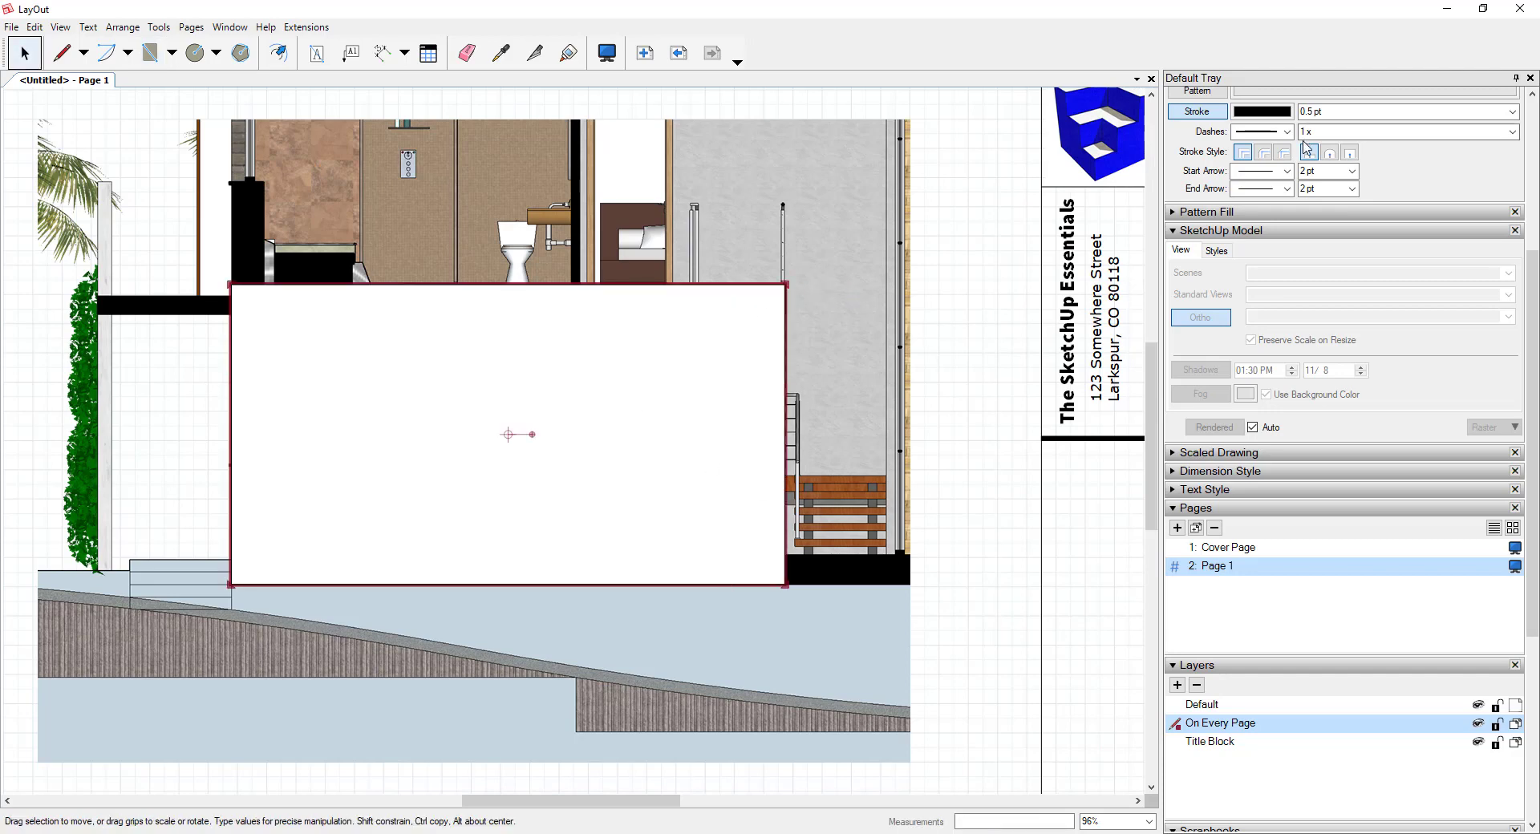
scroll(1358, 369, up, 3)
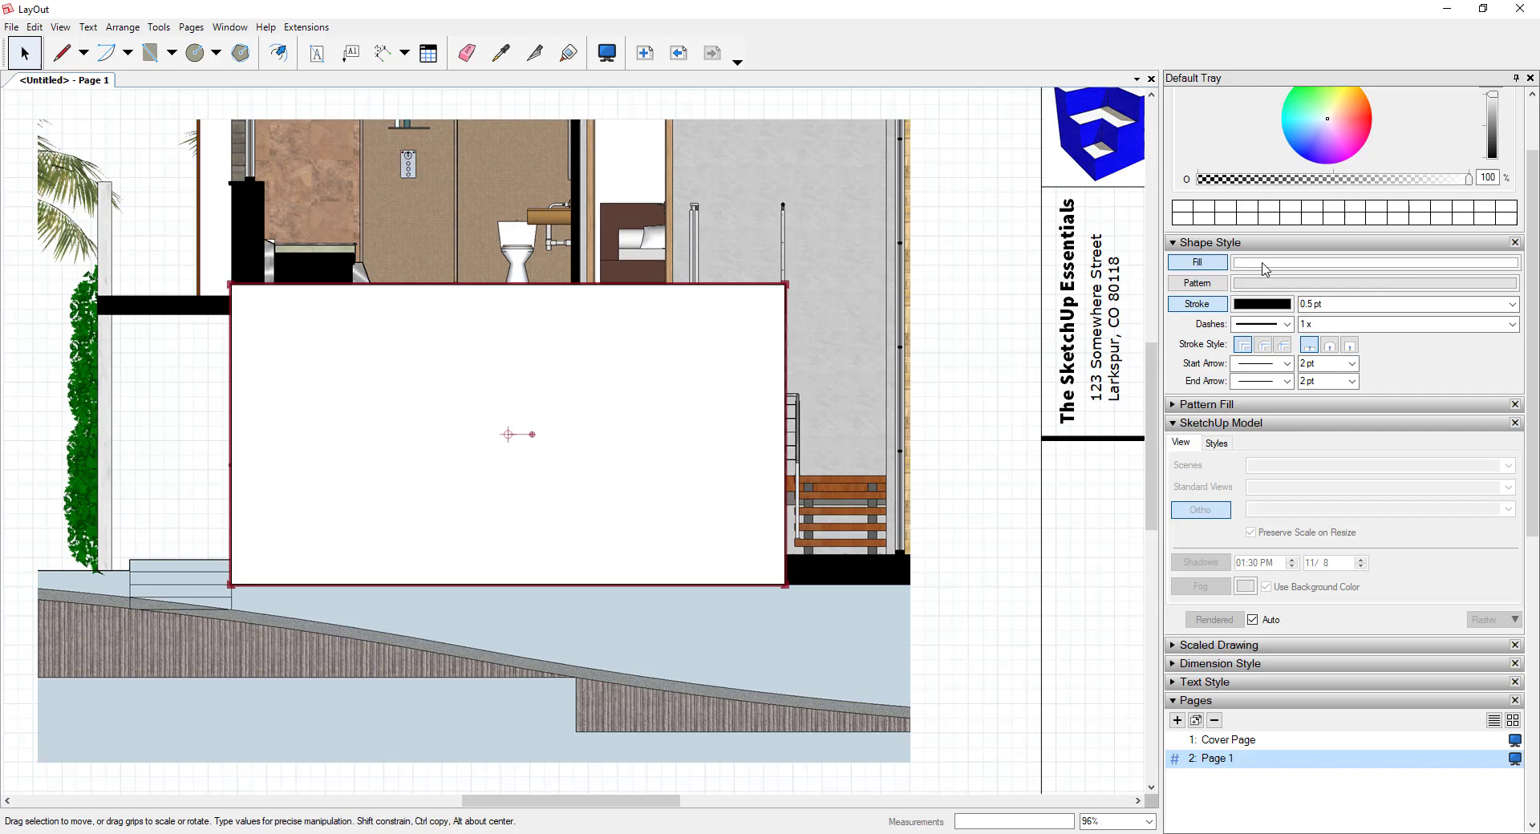
scroll(1271, 276, up, 2)
click(1256, 152)
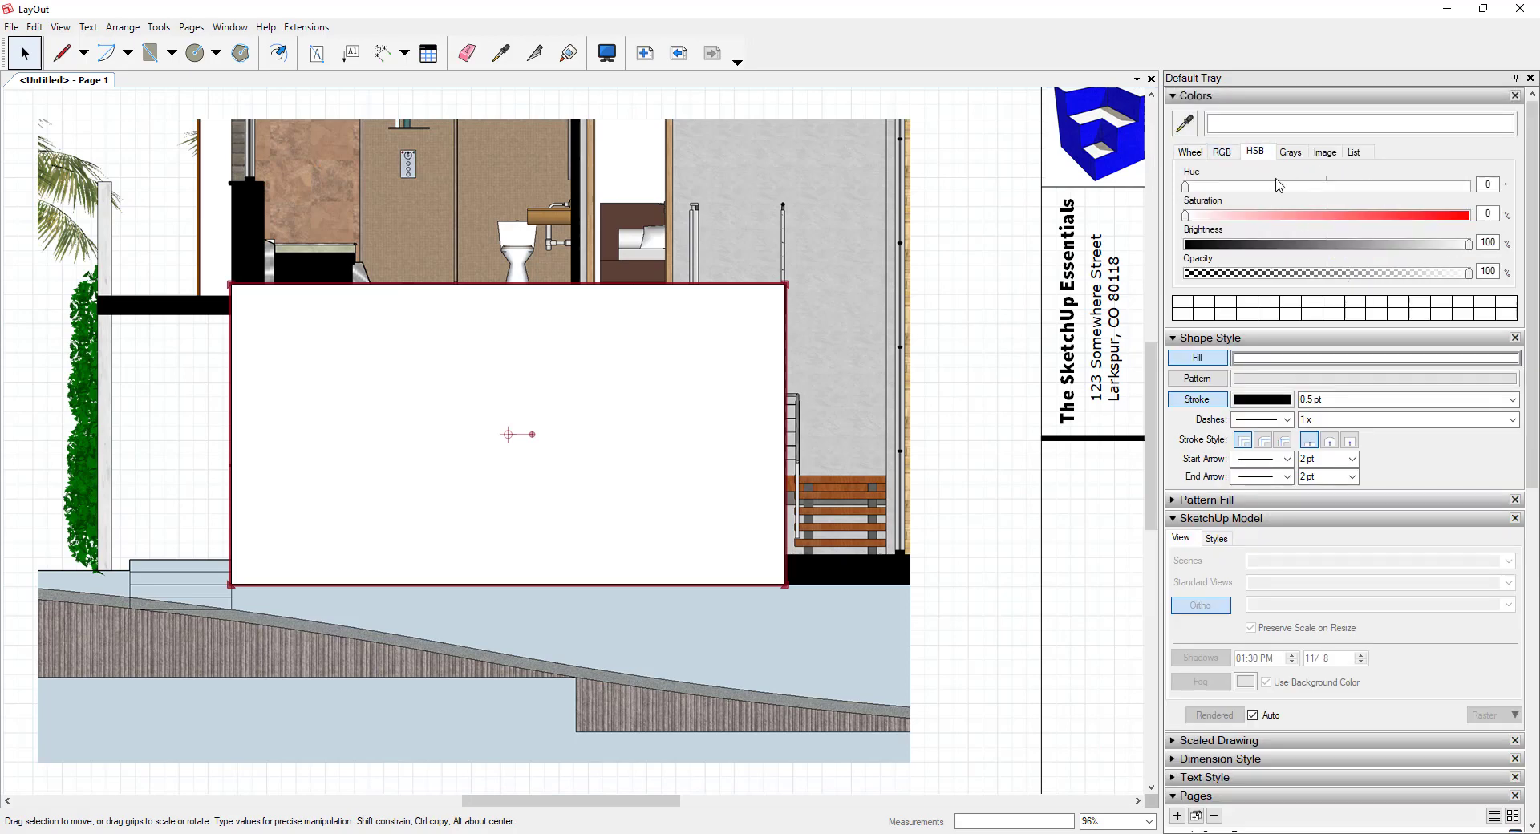
click(1218, 156)
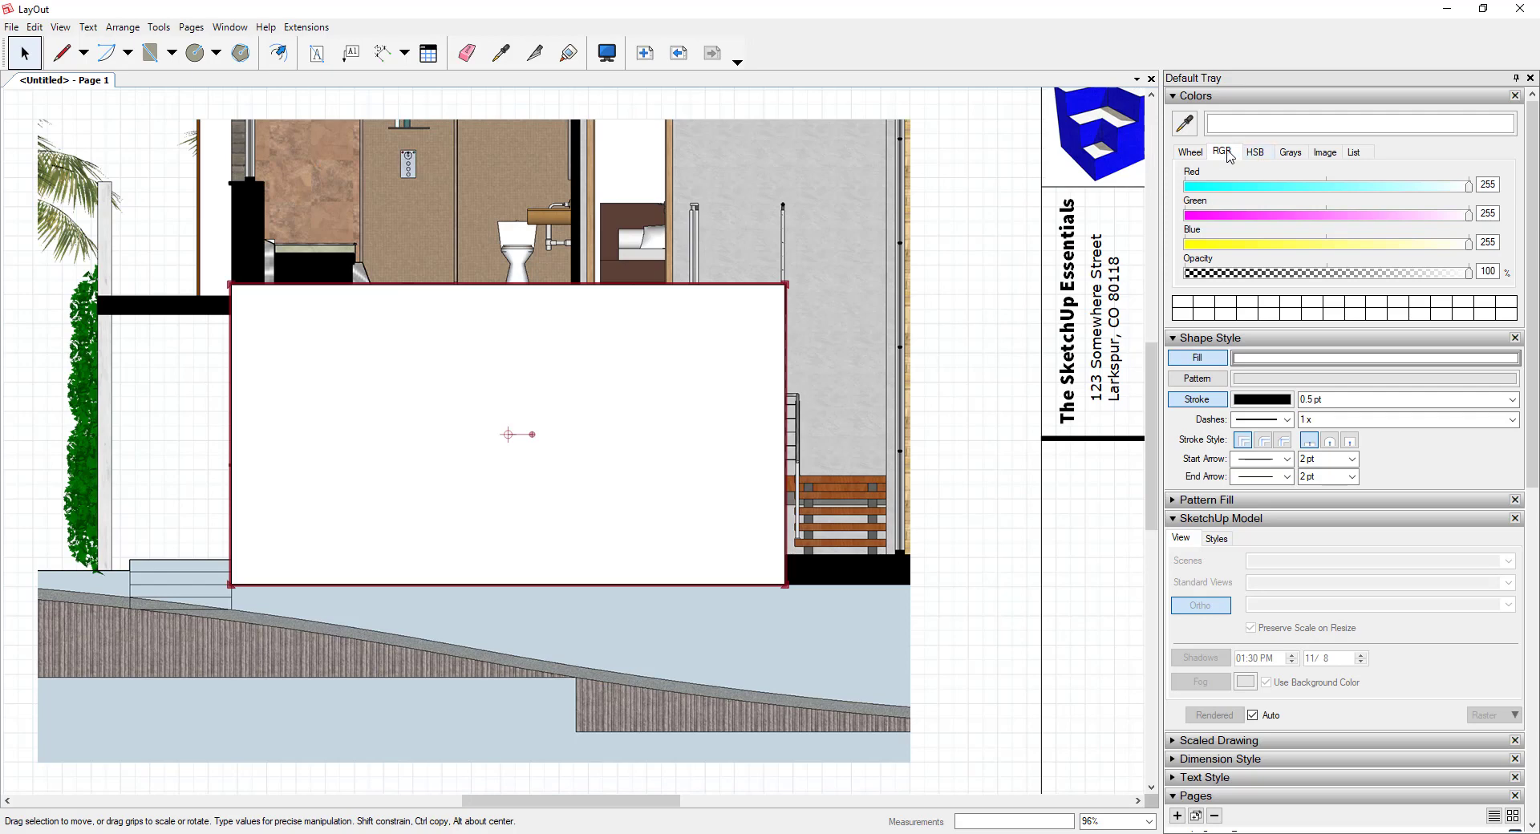
click(1190, 154)
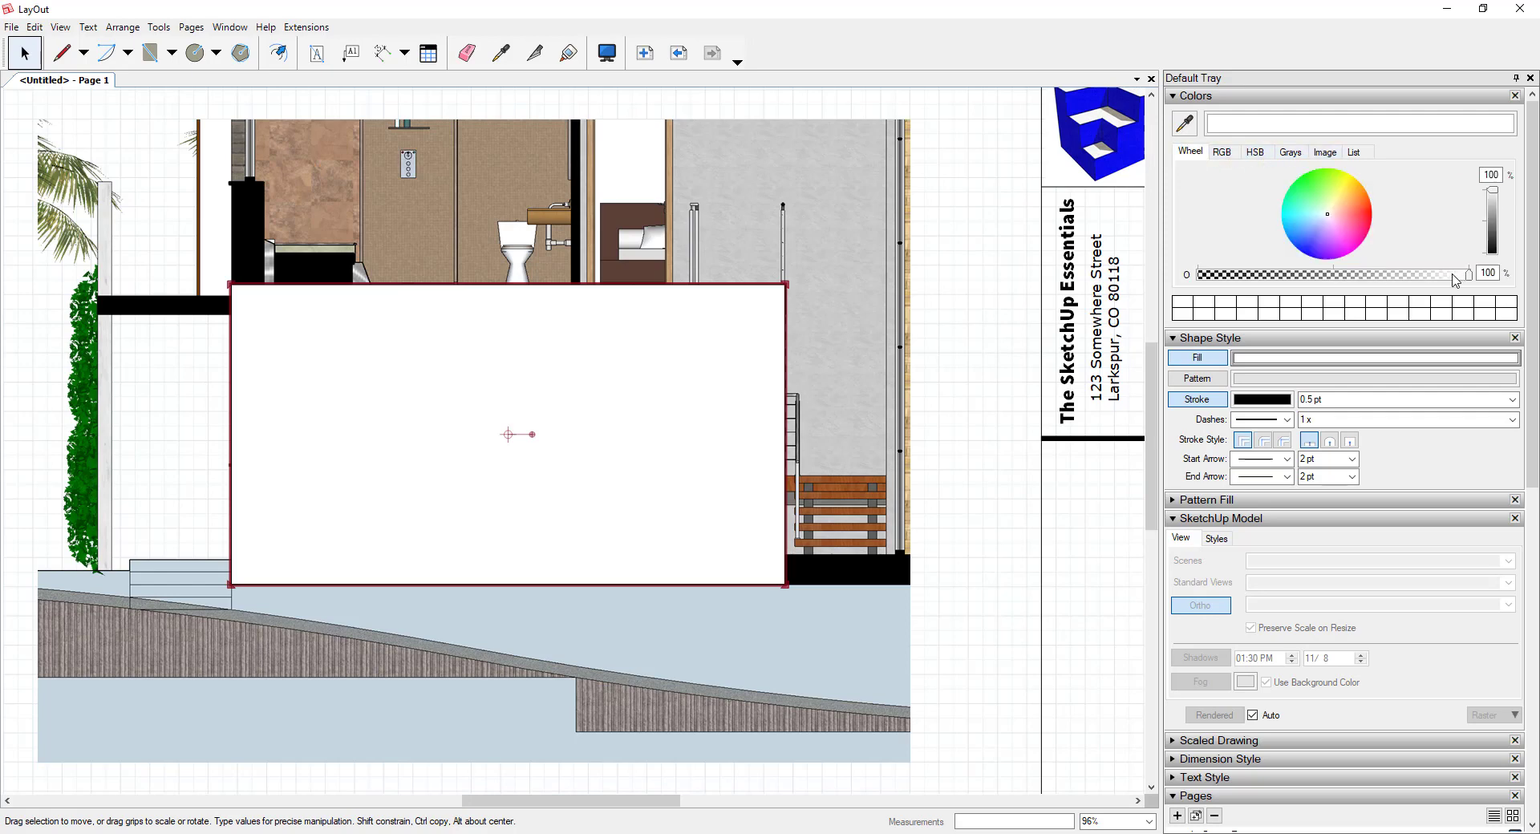
drag(1455, 279, 1338, 281)
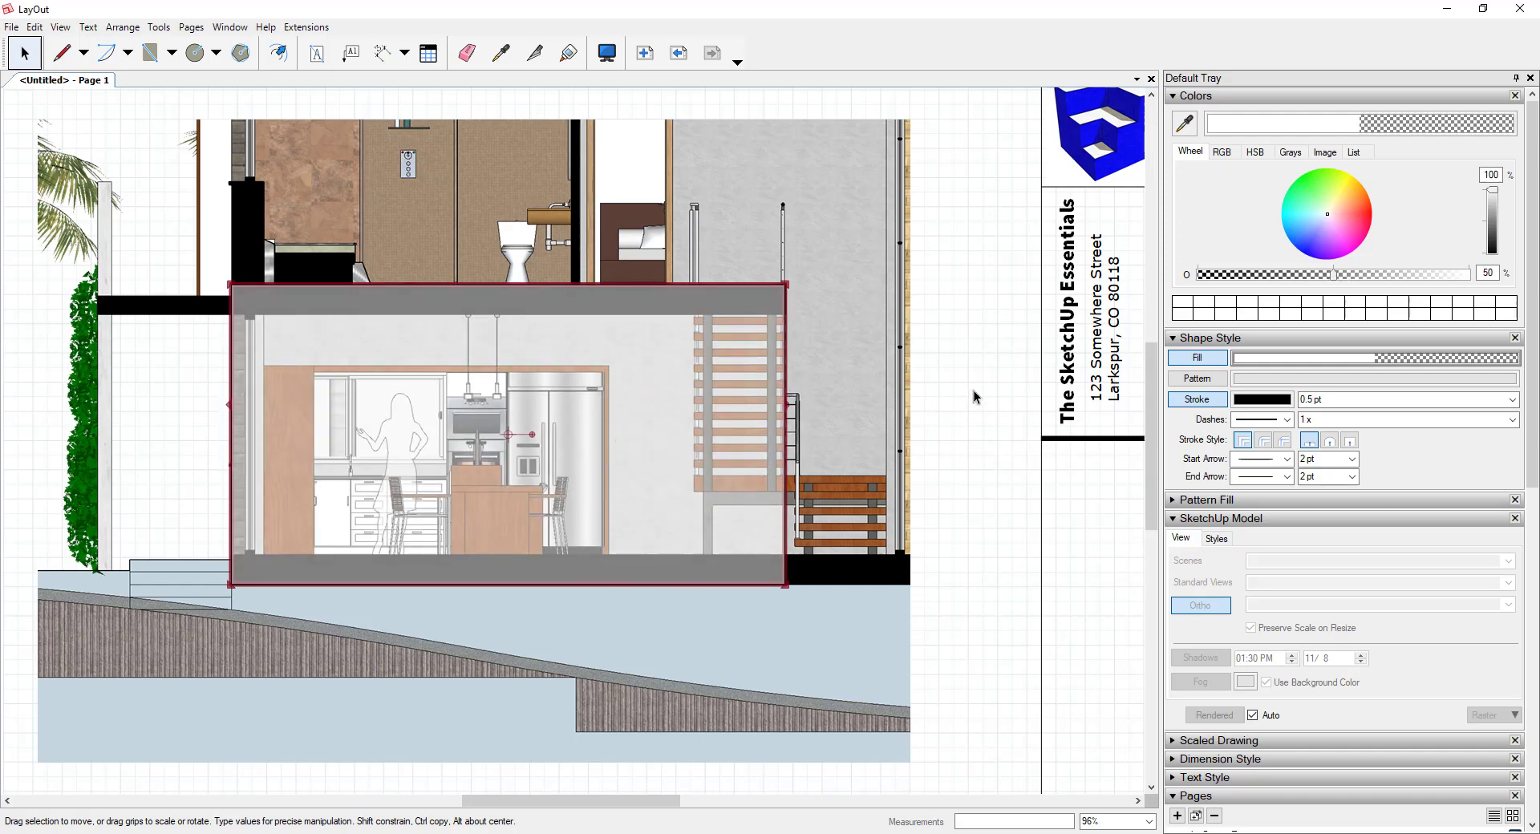
click(1008, 384)
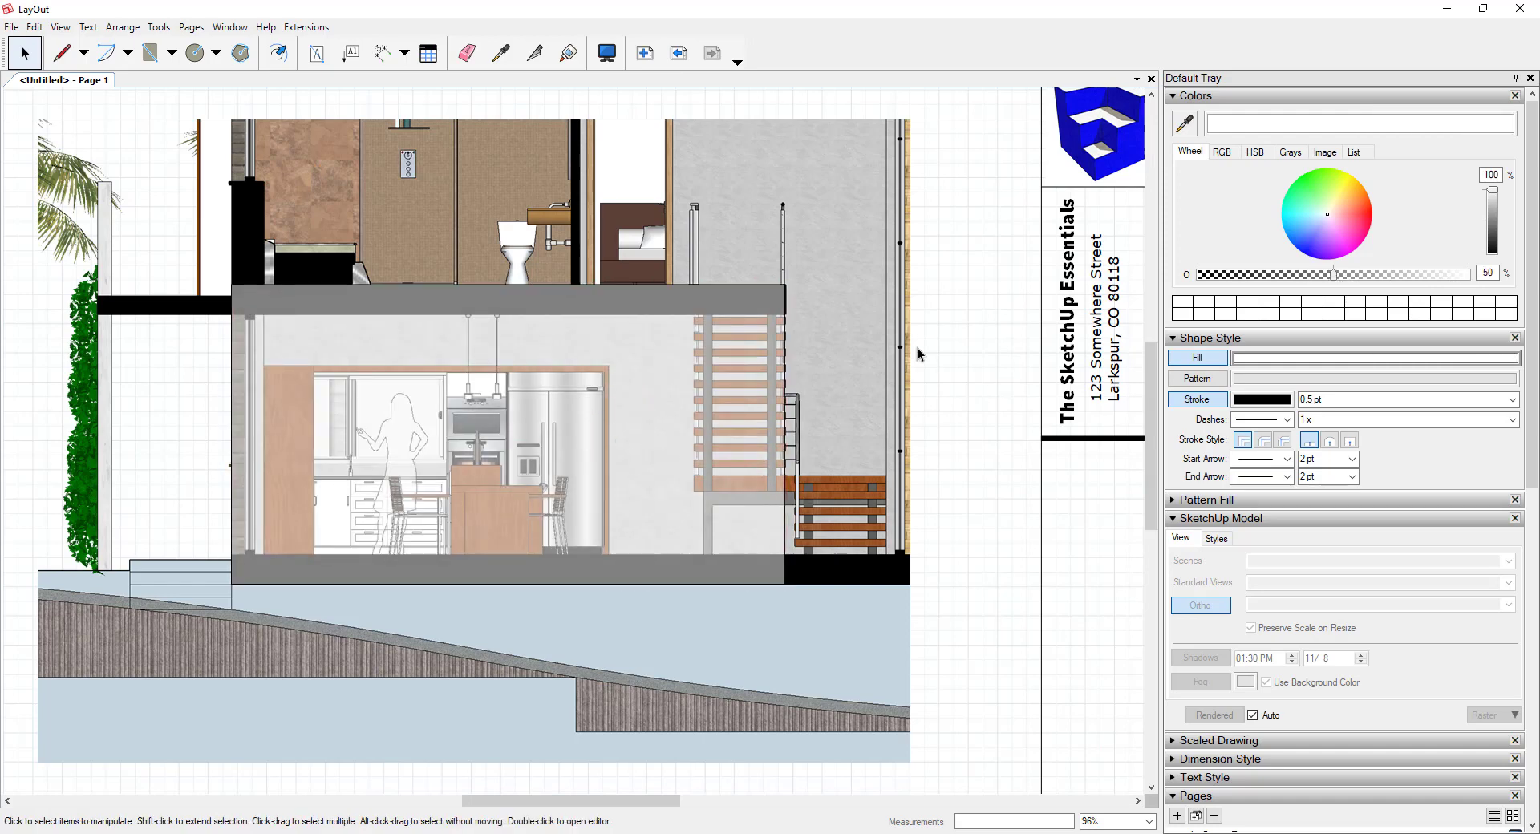
- Stretch the translucent rectangle out to the section drawing's right edge
click(673, 425)
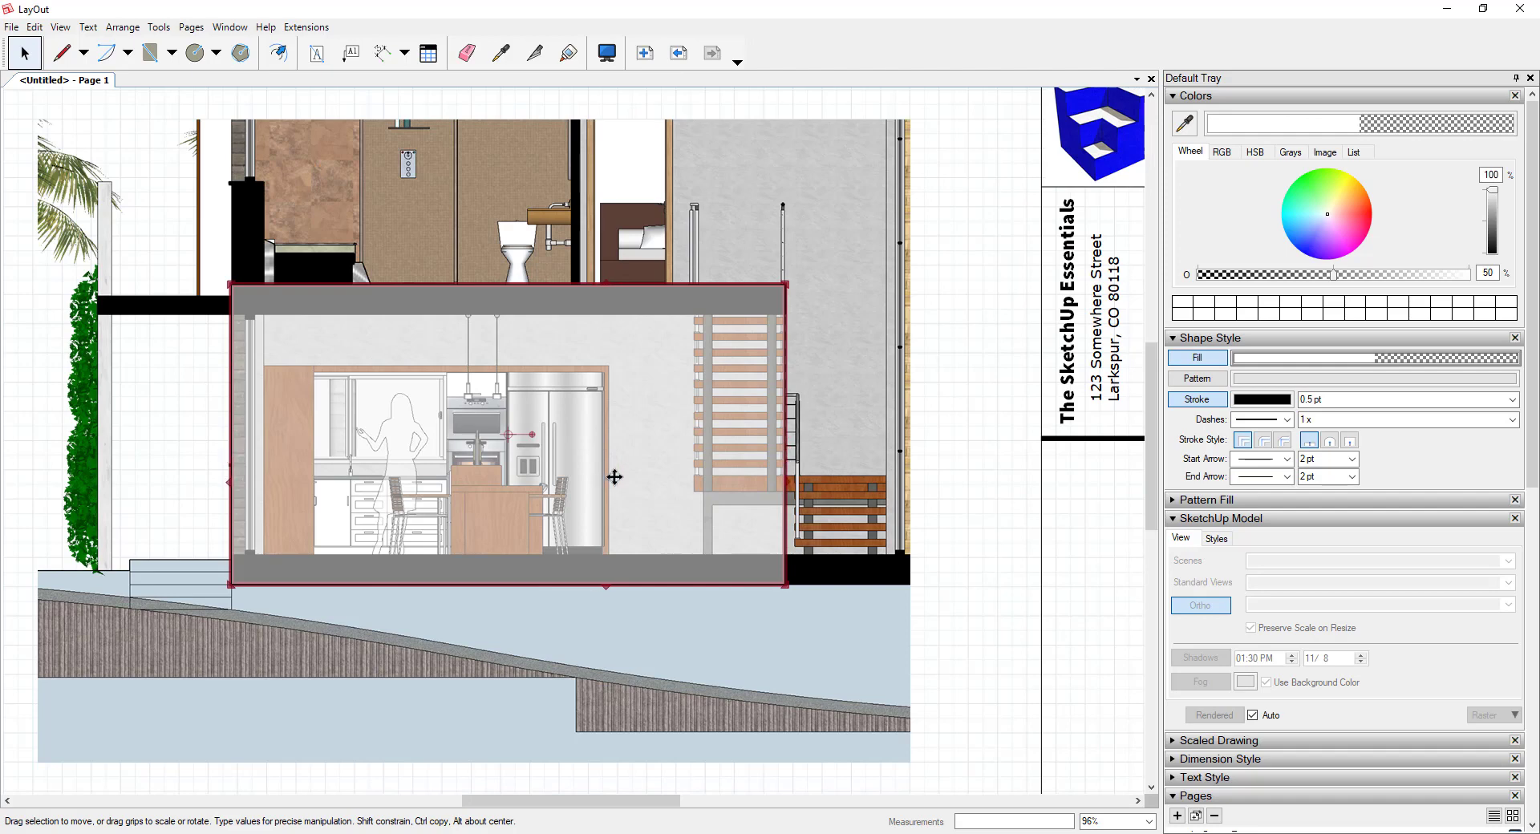
drag(787, 436, 907, 437)
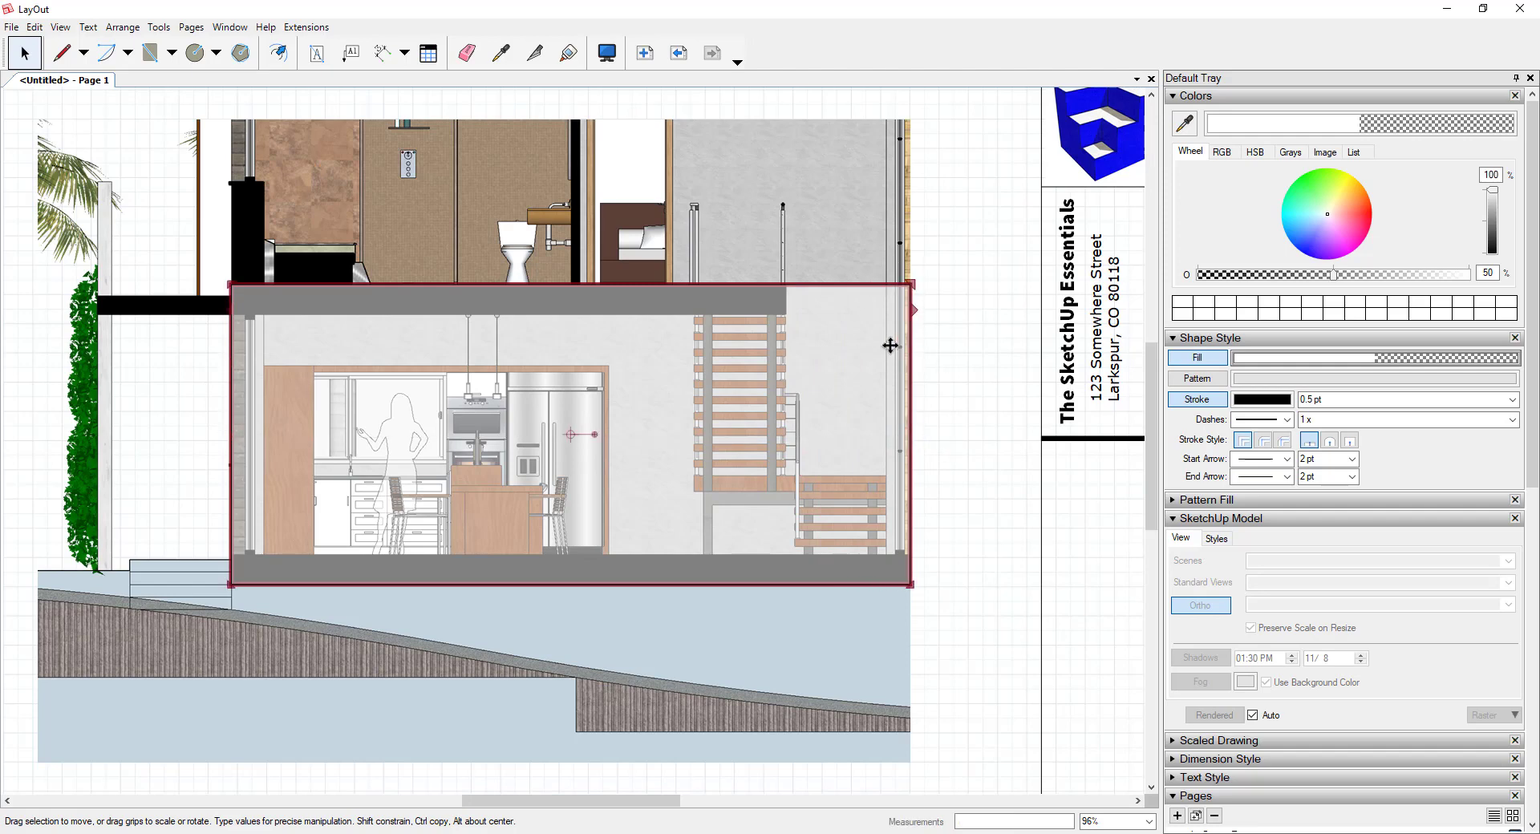
click(956, 437)
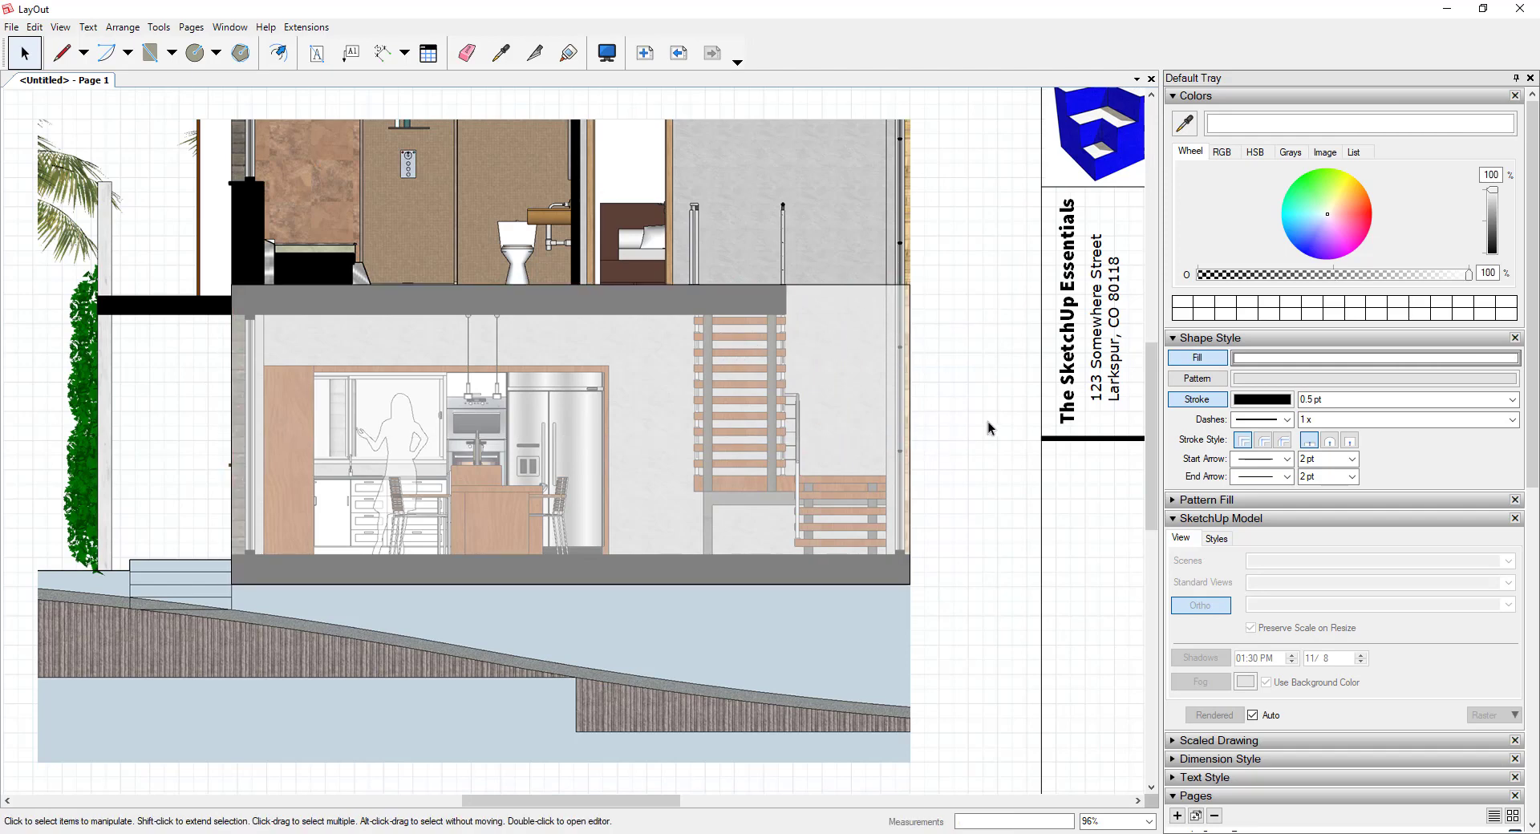
- Select the section viewport with the kitchen rectangle and apply Edit > Create Clipping Mask
click(638, 392)
click(505, 246)
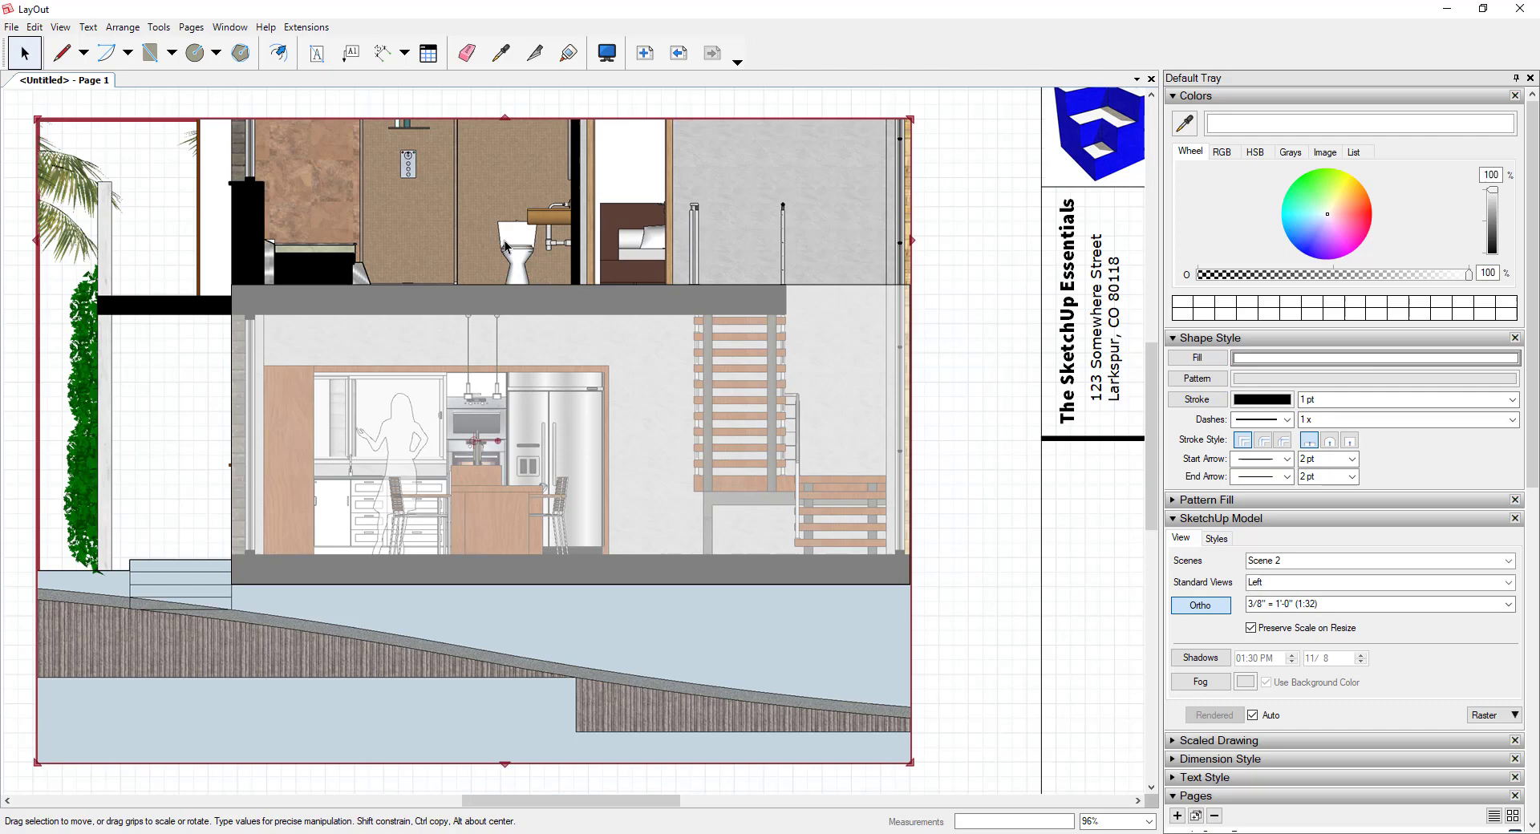
click(660, 450)
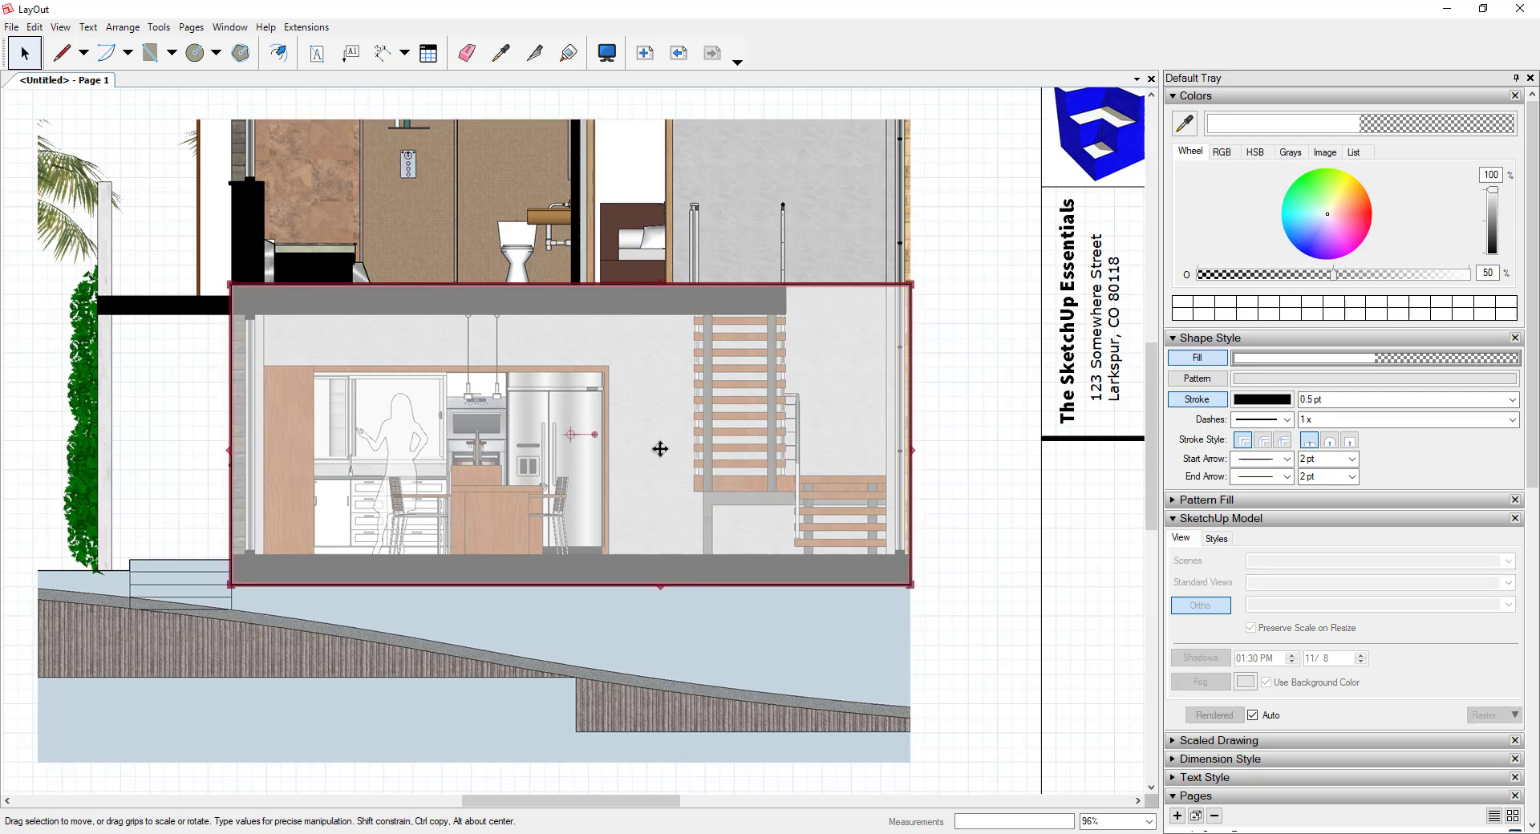
click(940, 470)
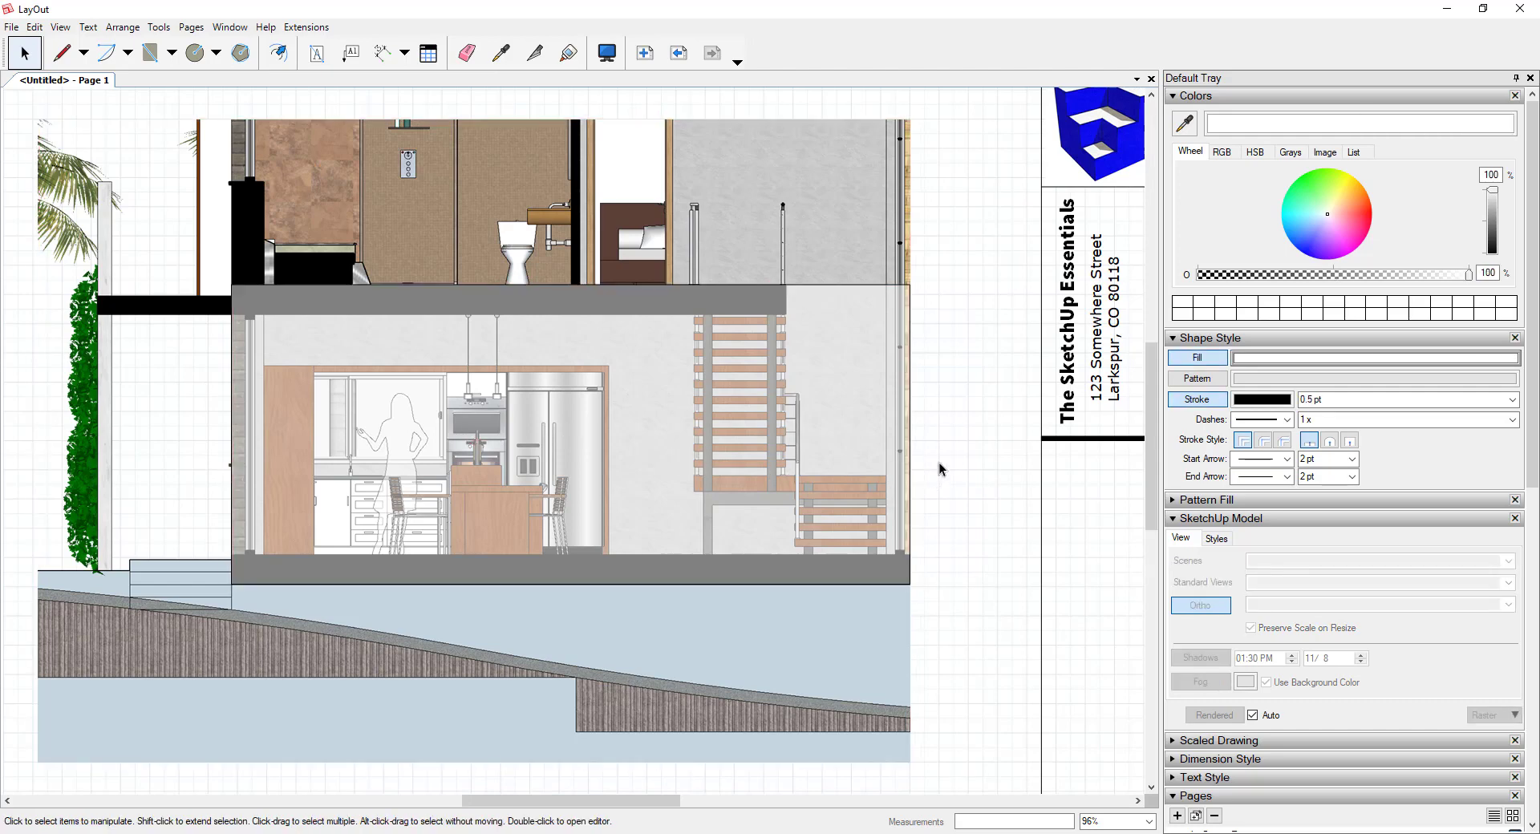
click(852, 210)
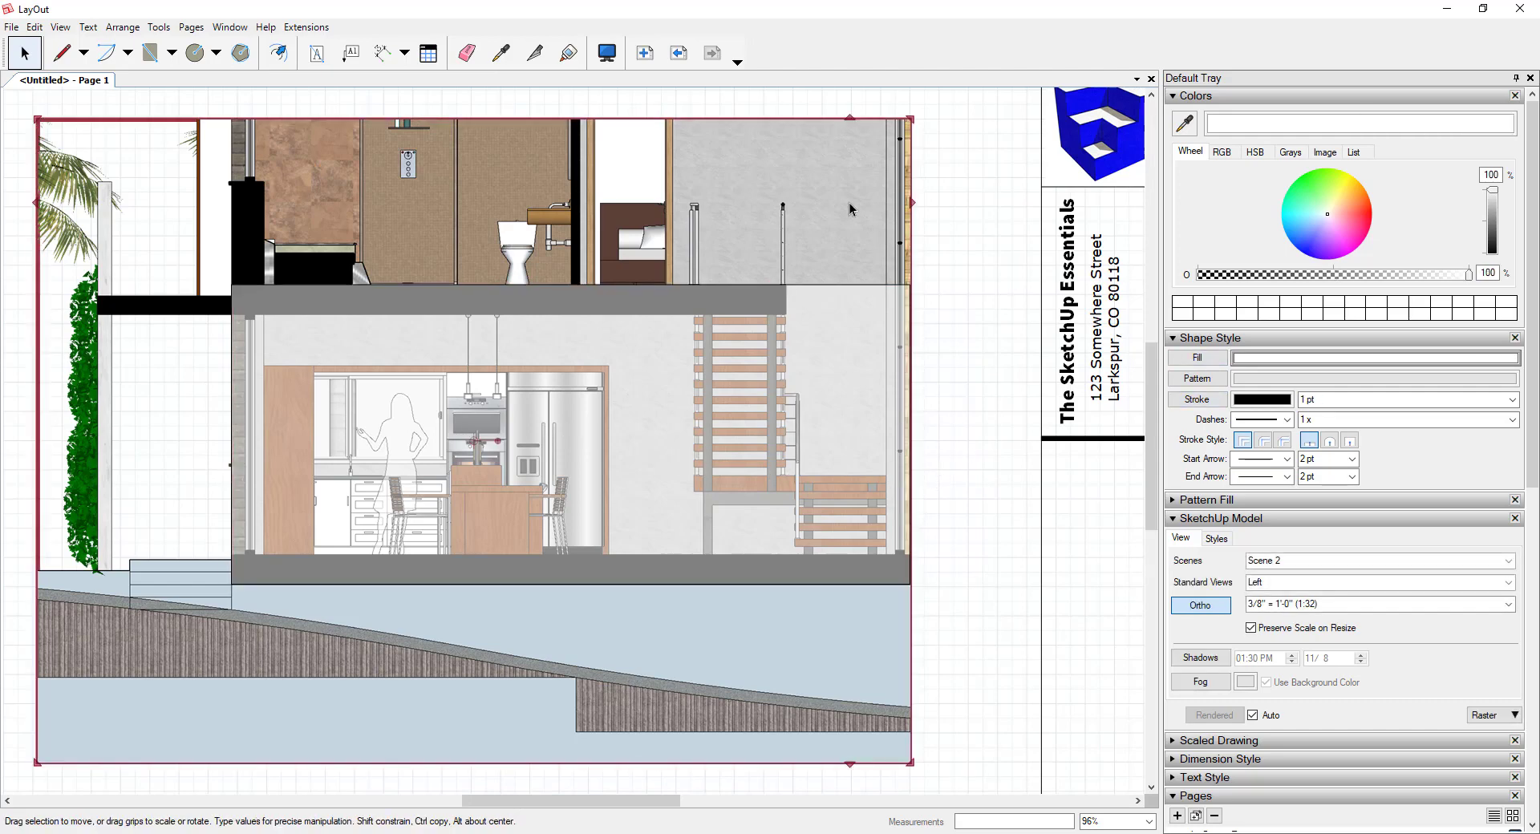
shift+click(650, 389)
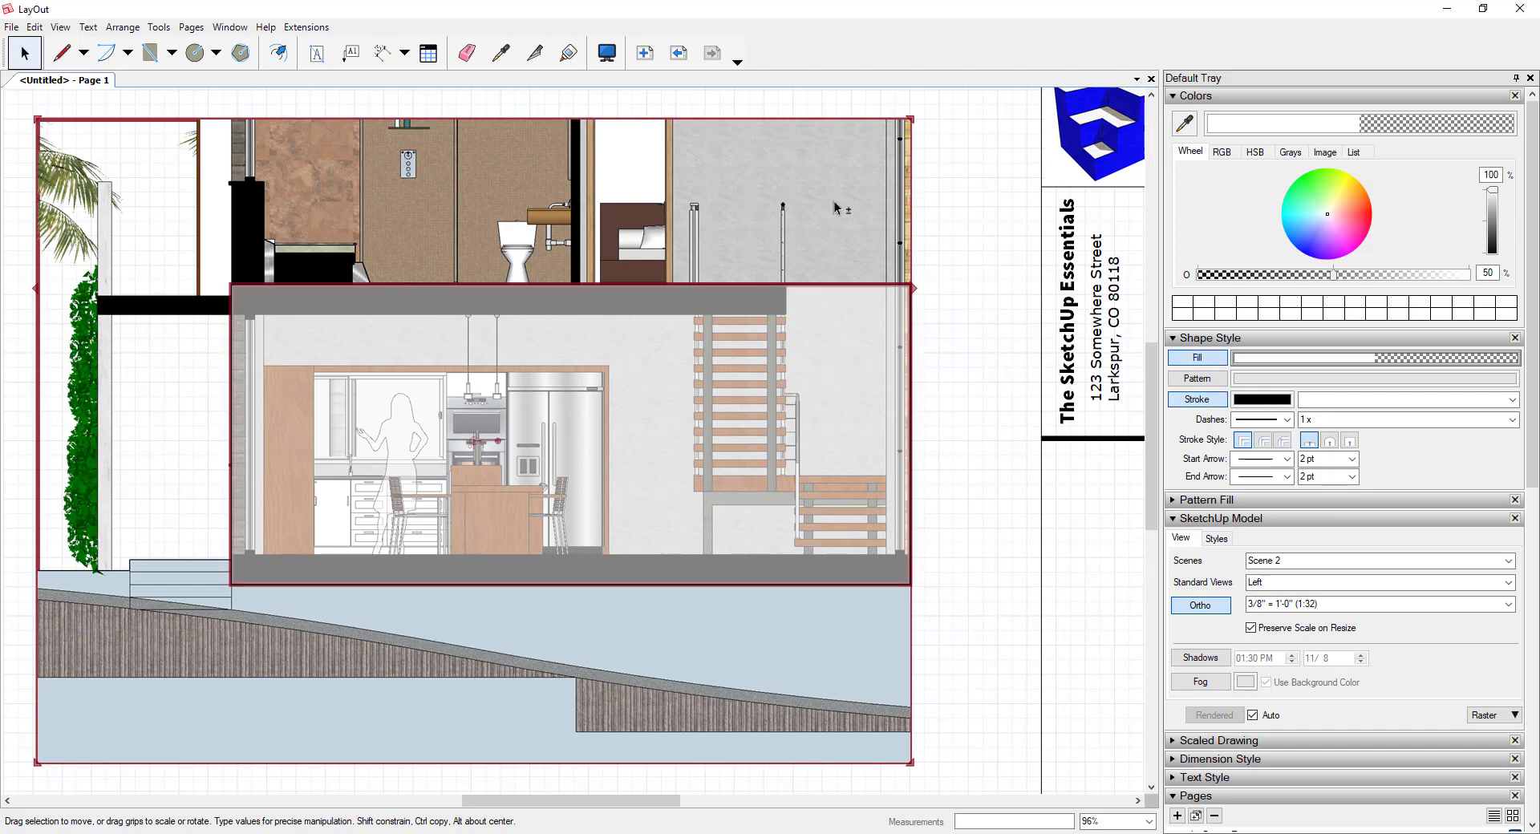
click(35, 27)
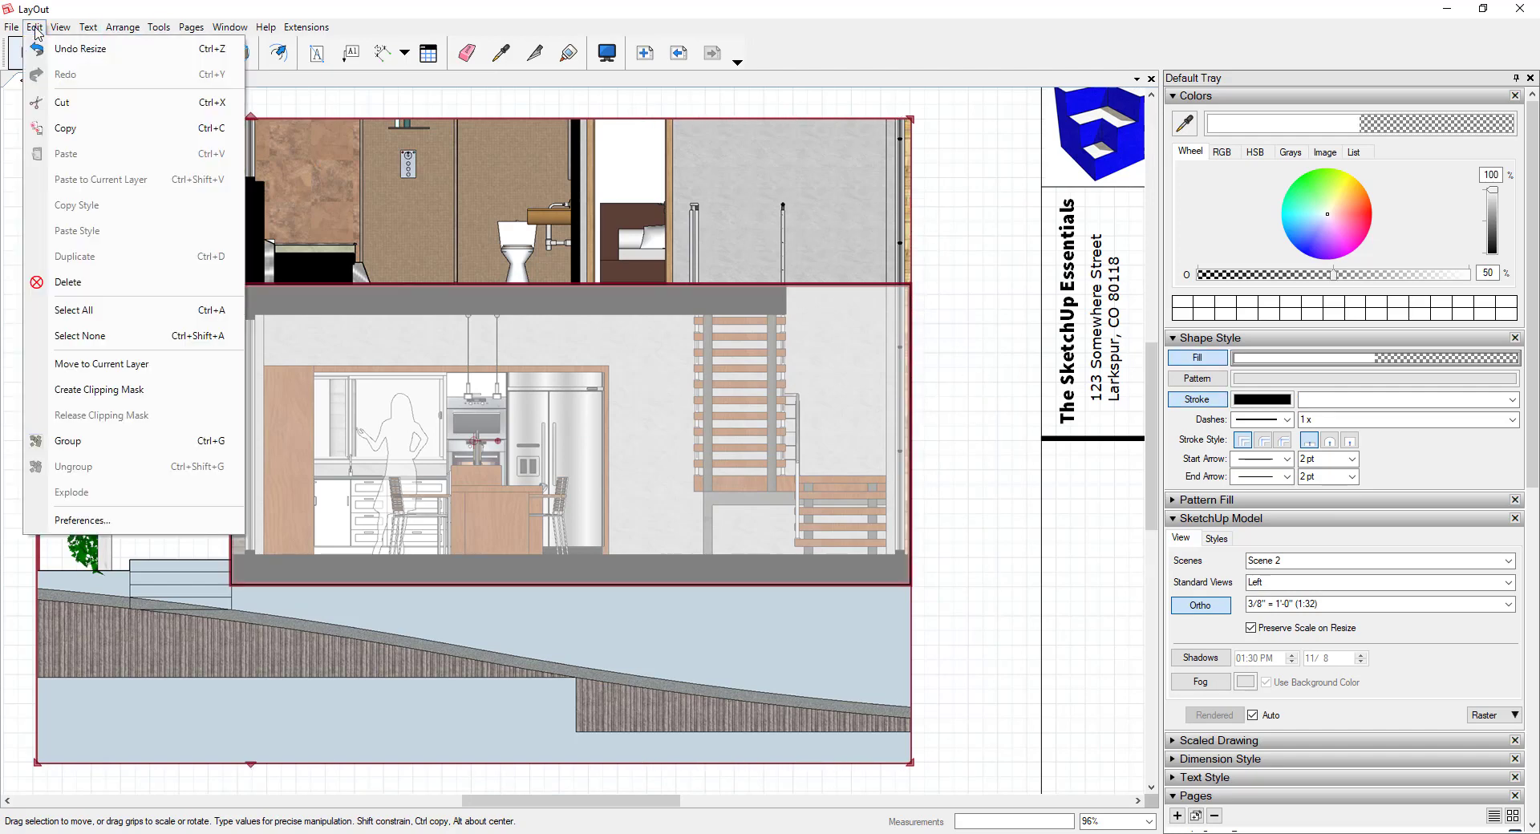
click(105, 390)
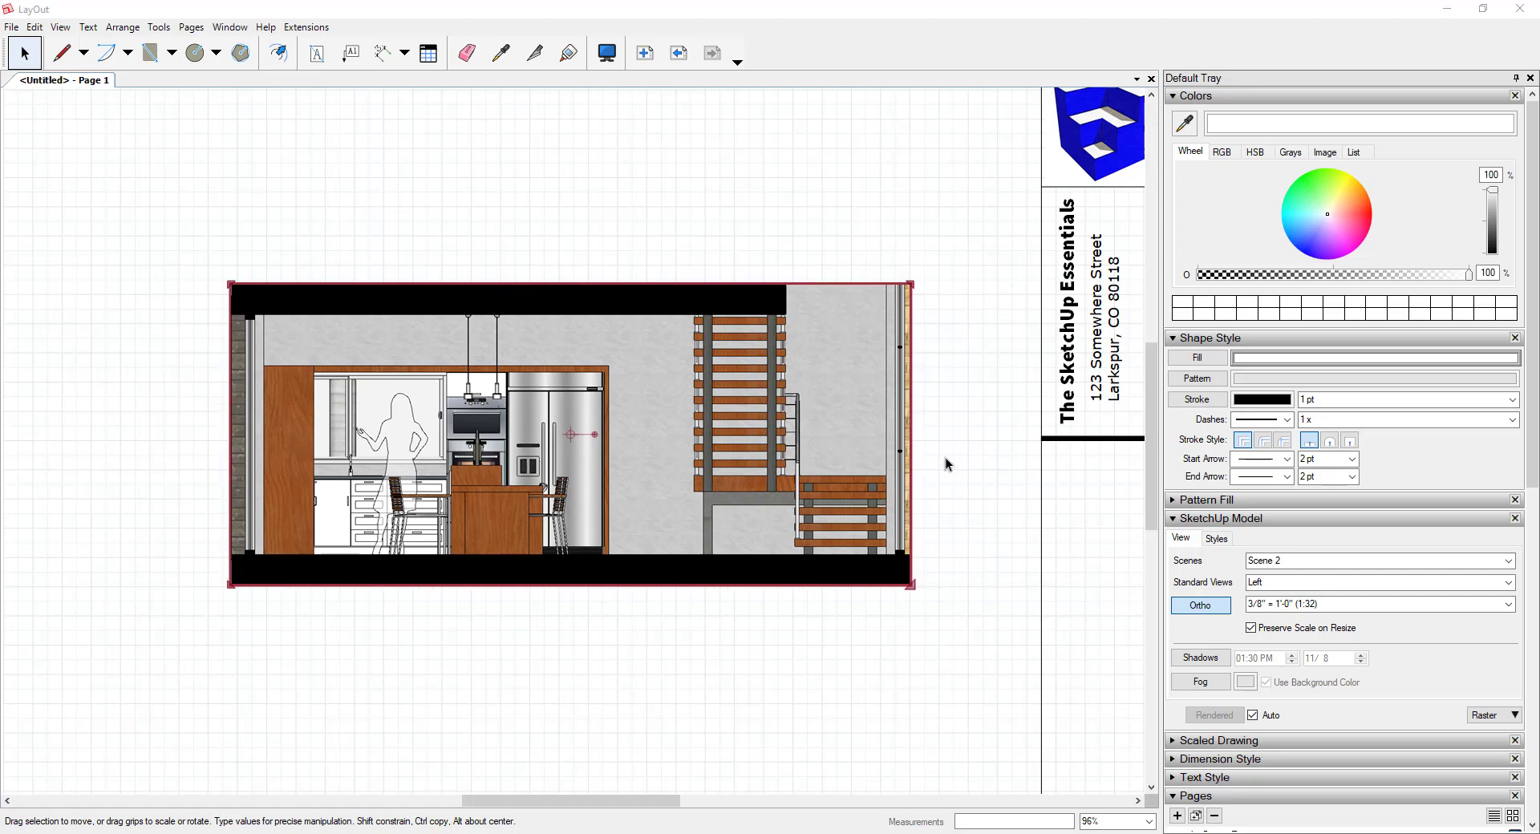
- Zoom out and Ctrl-drag a duplicate of the clipped kitchen elevation onto the sheet
scroll(650, 407, down, 1)
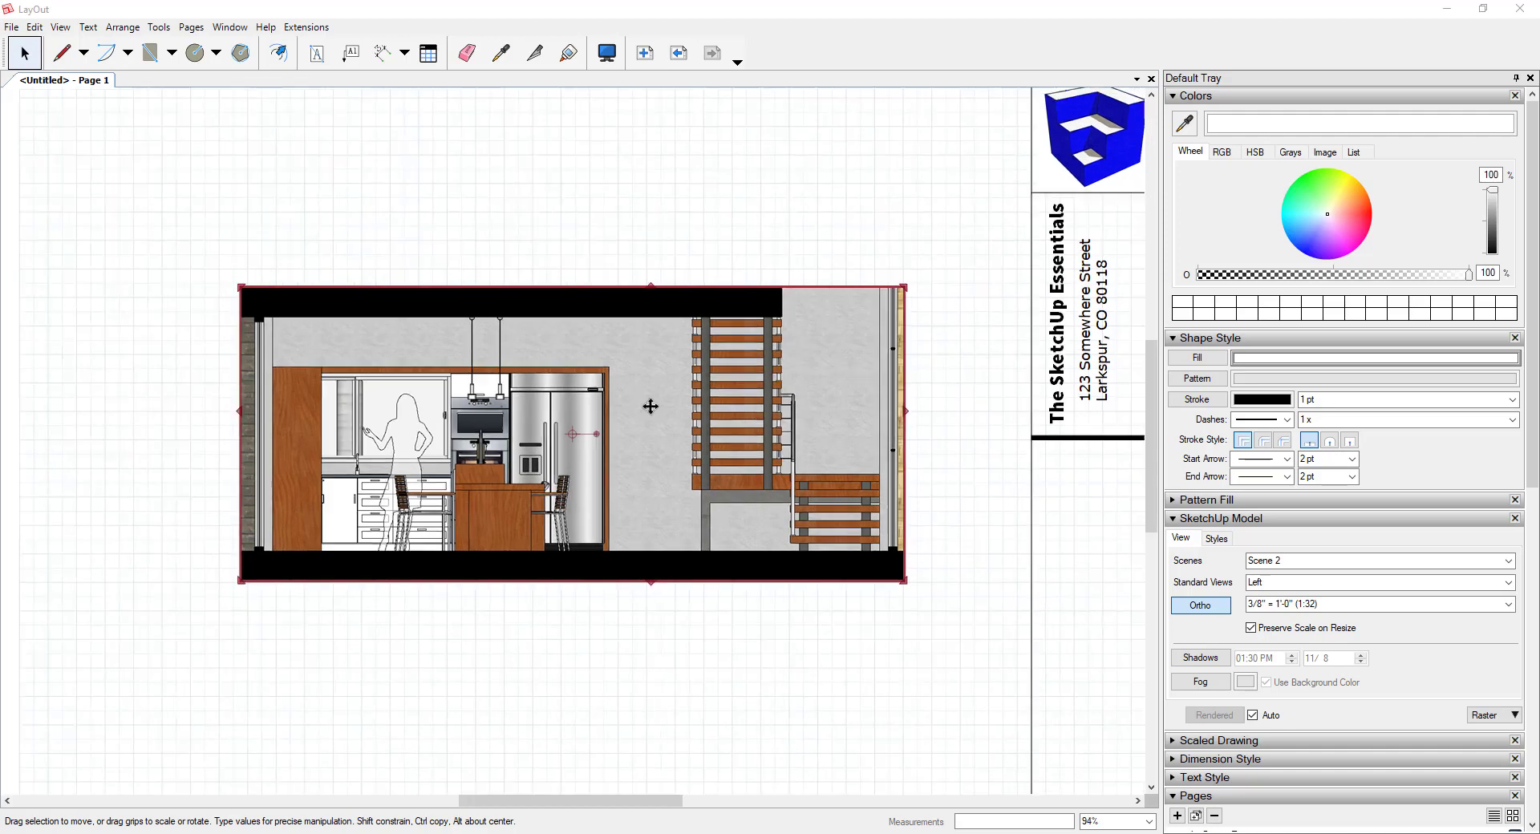
scroll(650, 407, down, 5)
mouse_move(617, 399)
mouse_down()
mouse_move(541, 284)
mouse_move(507, 273)
mouse_move(502, 501)
mouse_move(695, 516)
mouse_move(692, 490)
mouse_up()
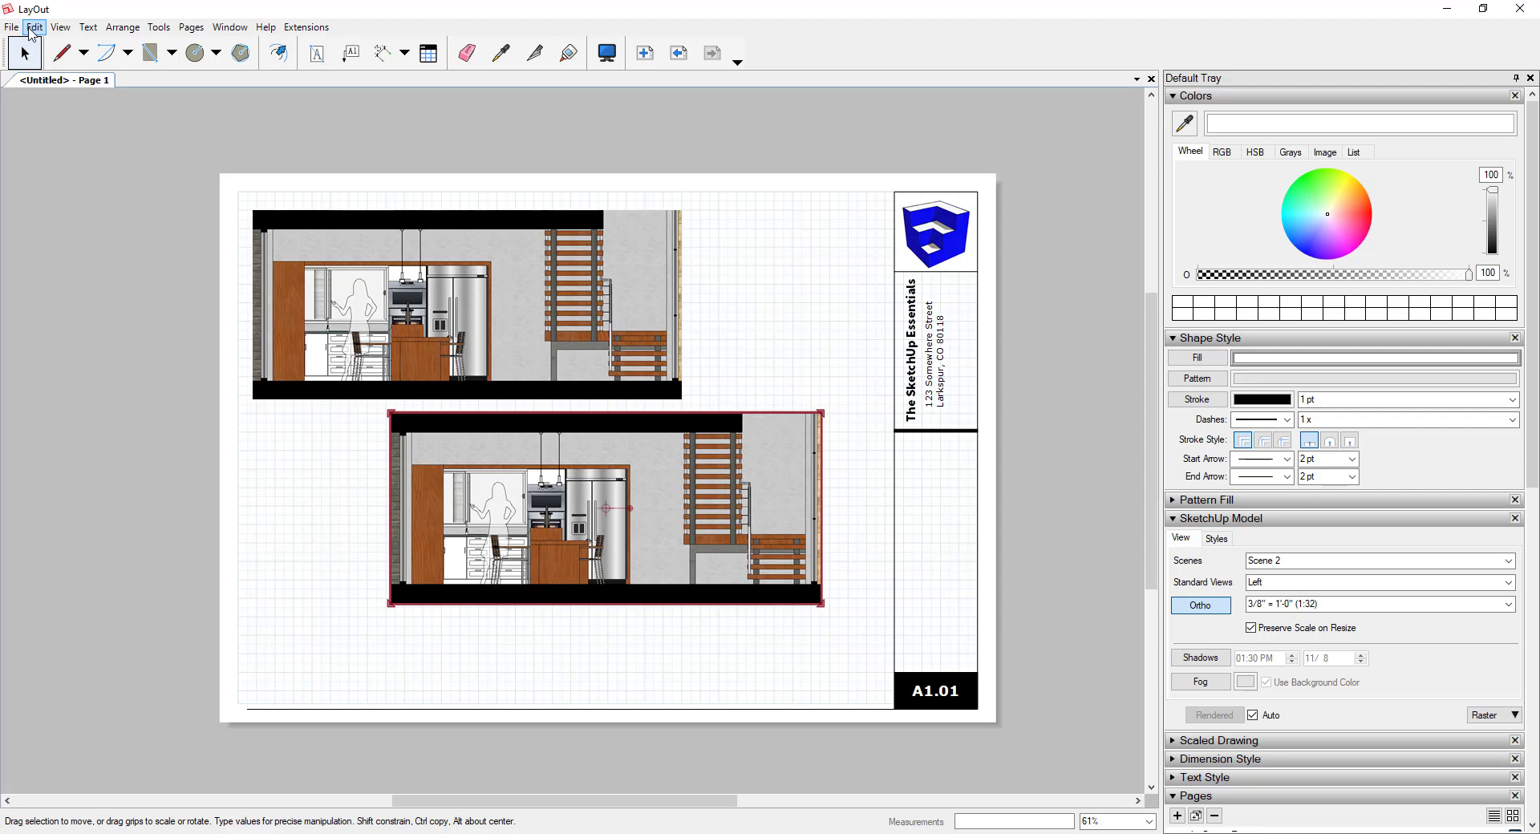
- Release the lower copy's clipping mask and delete the leftover rectangle
click(33, 27)
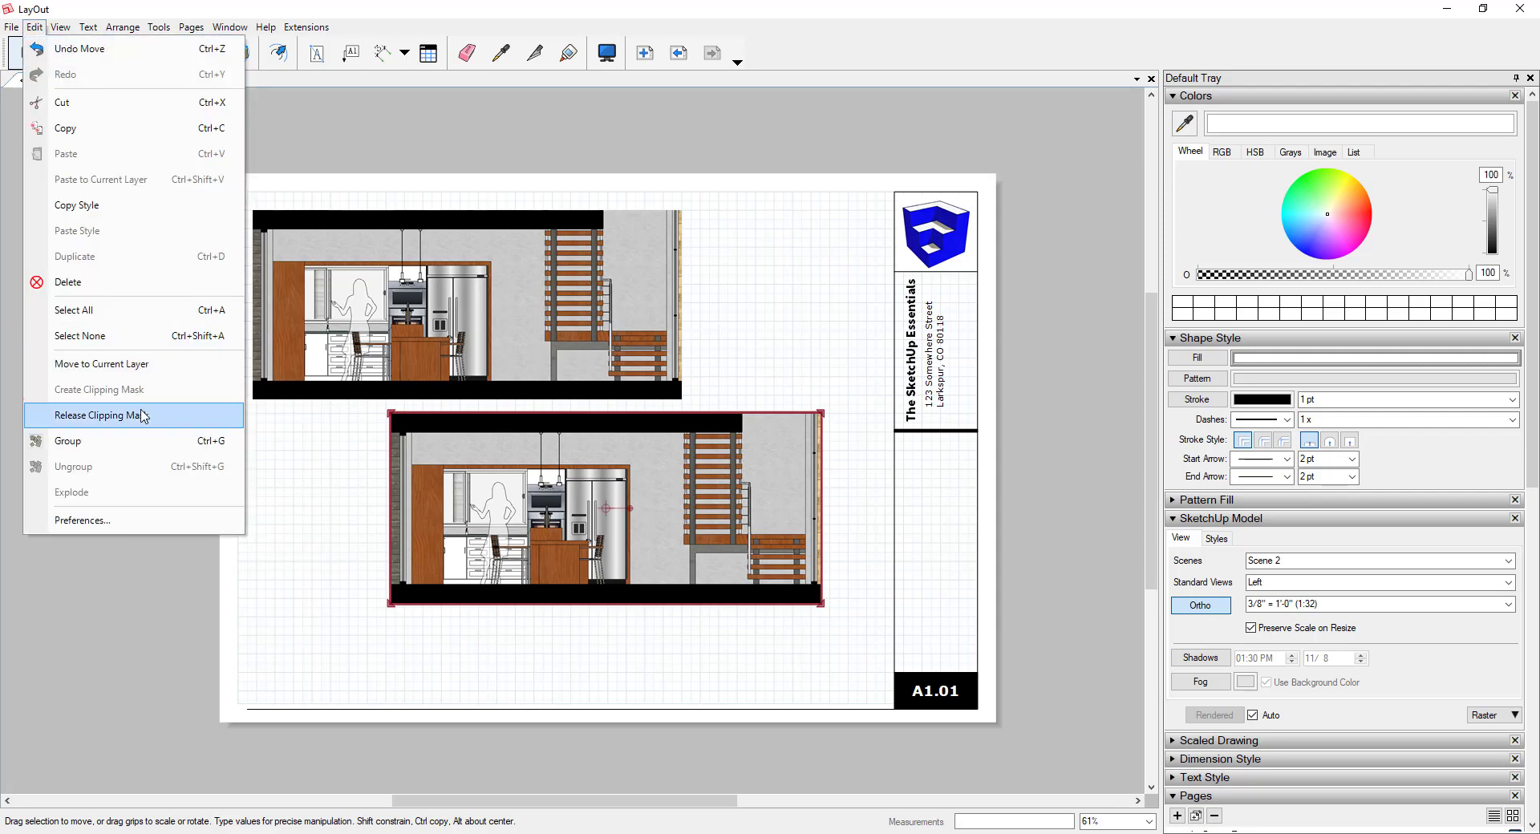
click(143, 415)
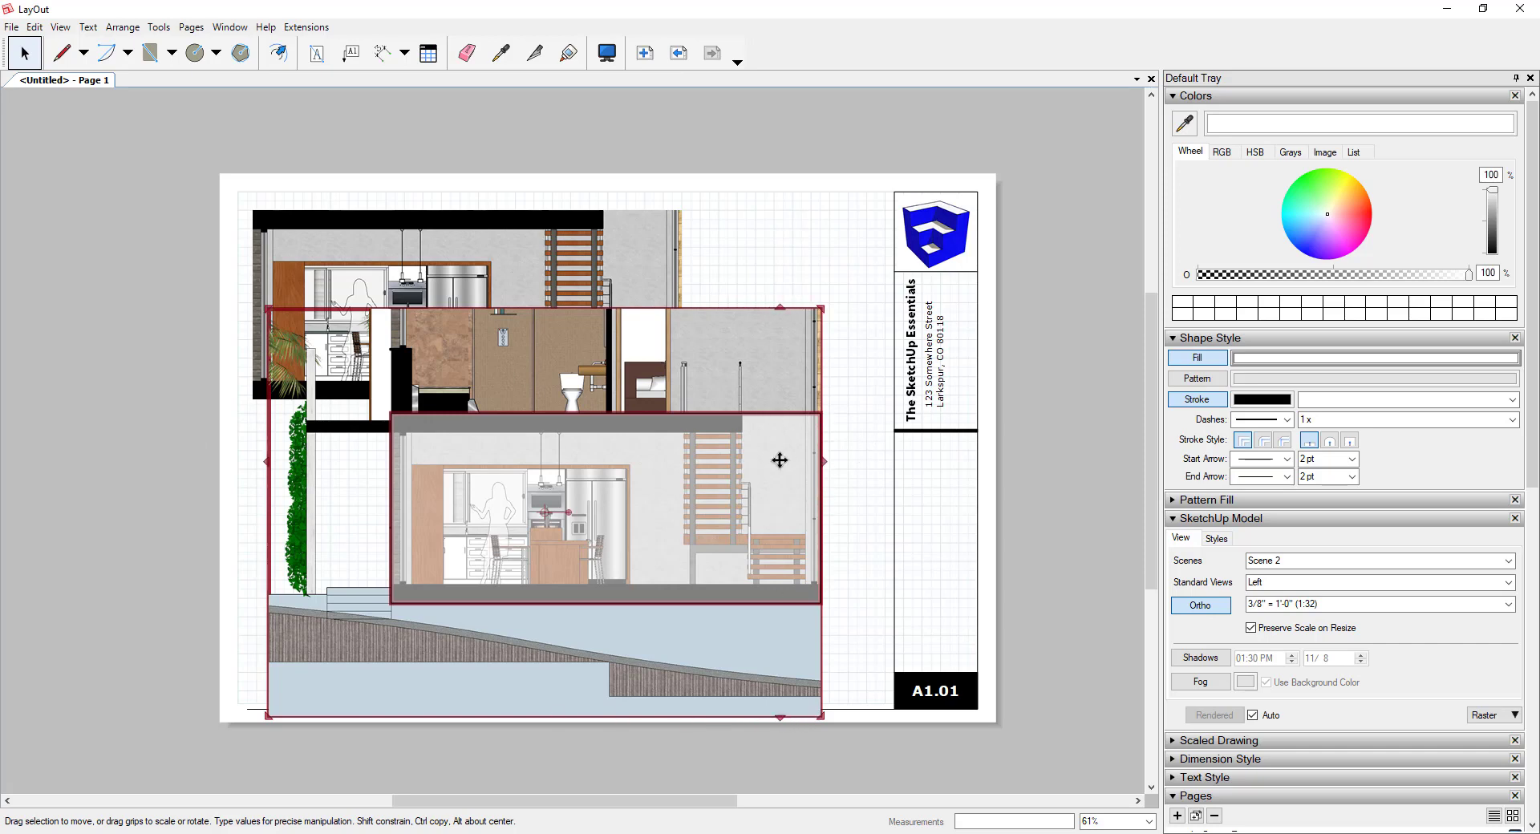
click(859, 446)
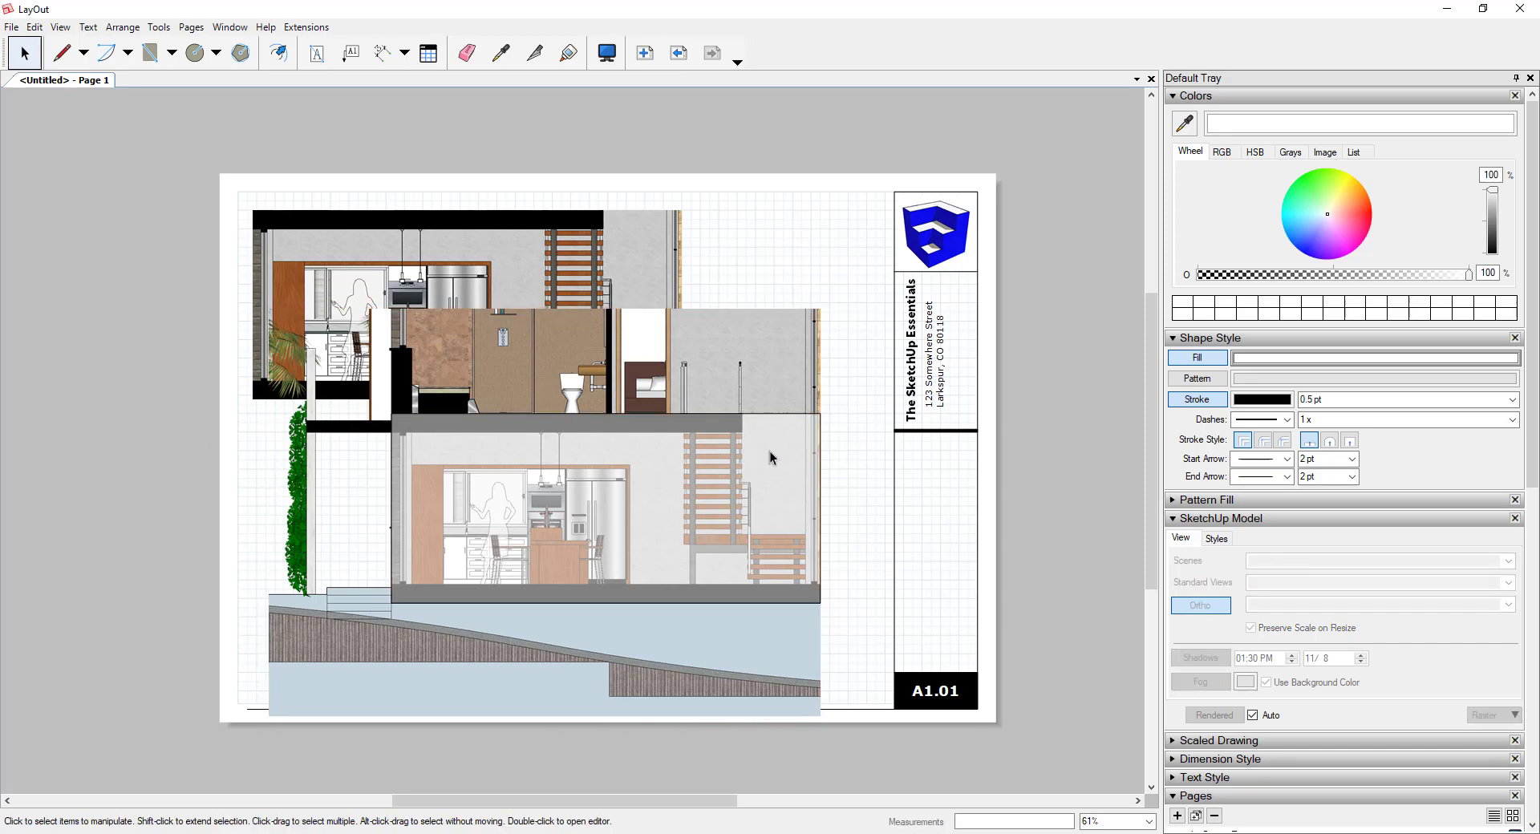
click(769, 451)
key(Delete)
- Switch the lower viewport to Scene 1 and widen its frame on both sides
click(752, 459)
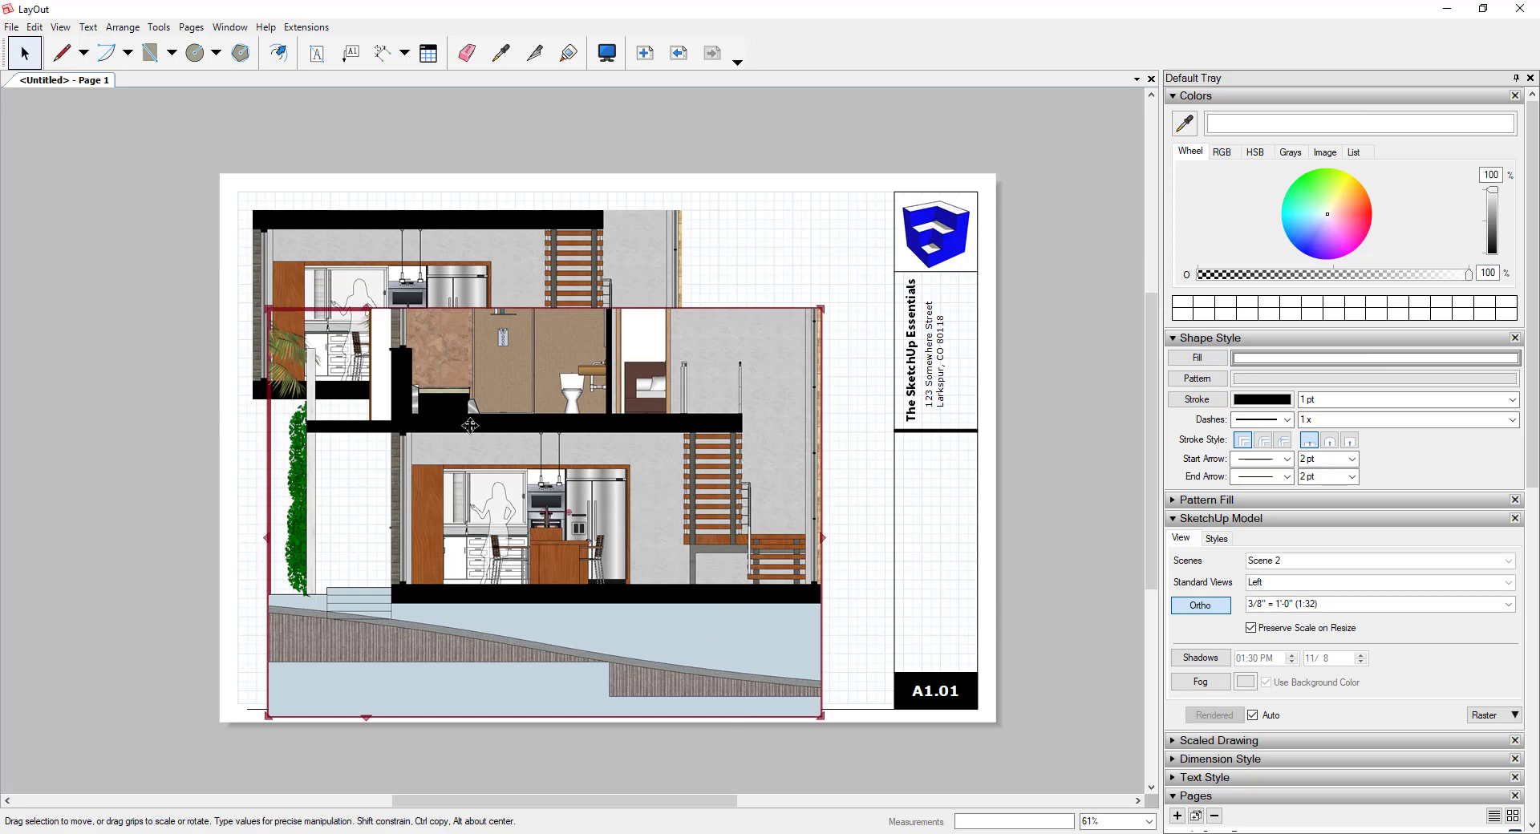
click(1341, 562)
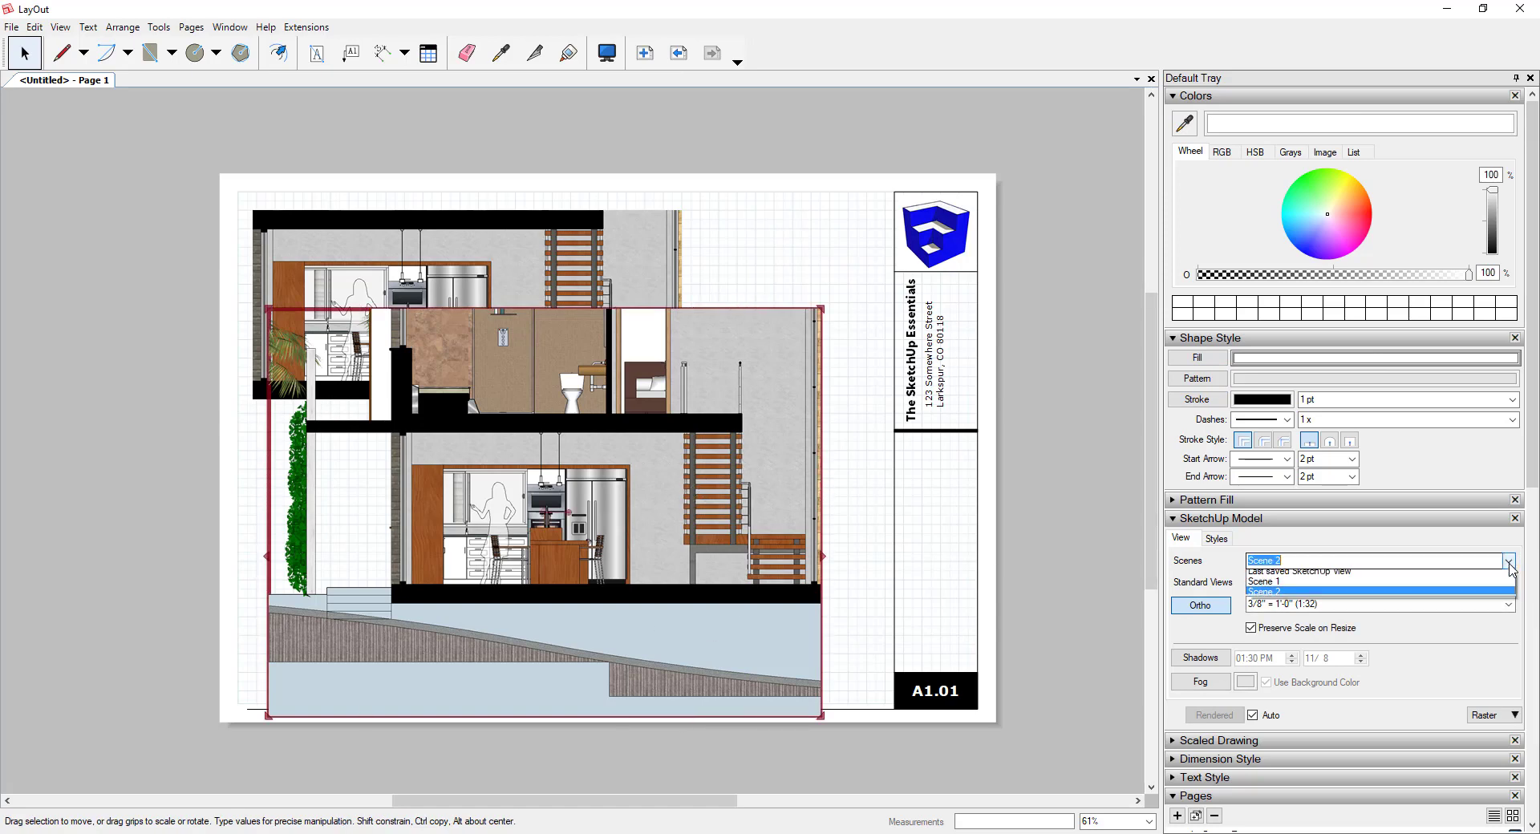
click(1285, 597)
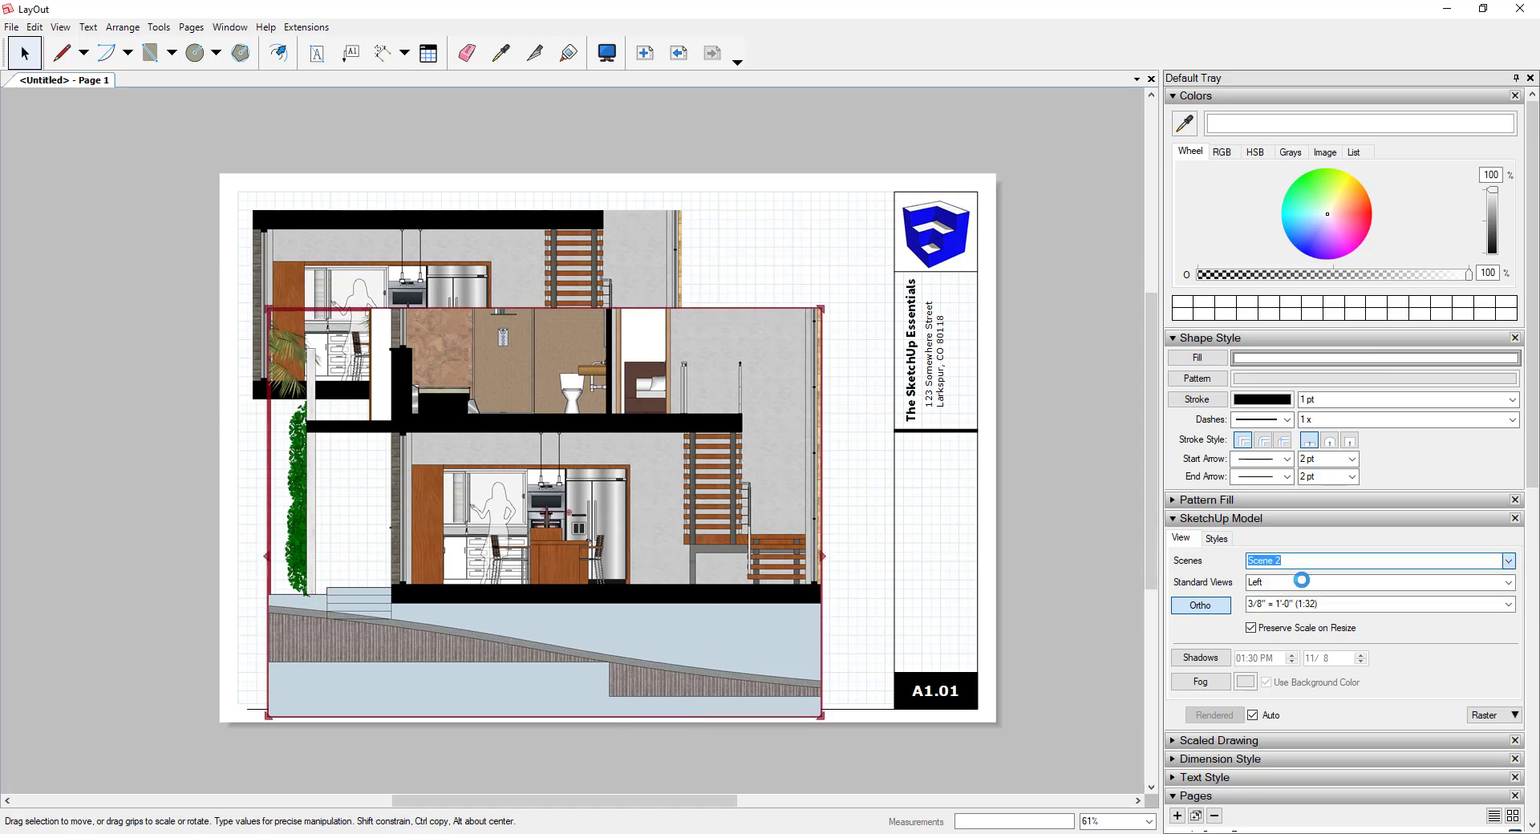
drag(821, 553, 852, 547)
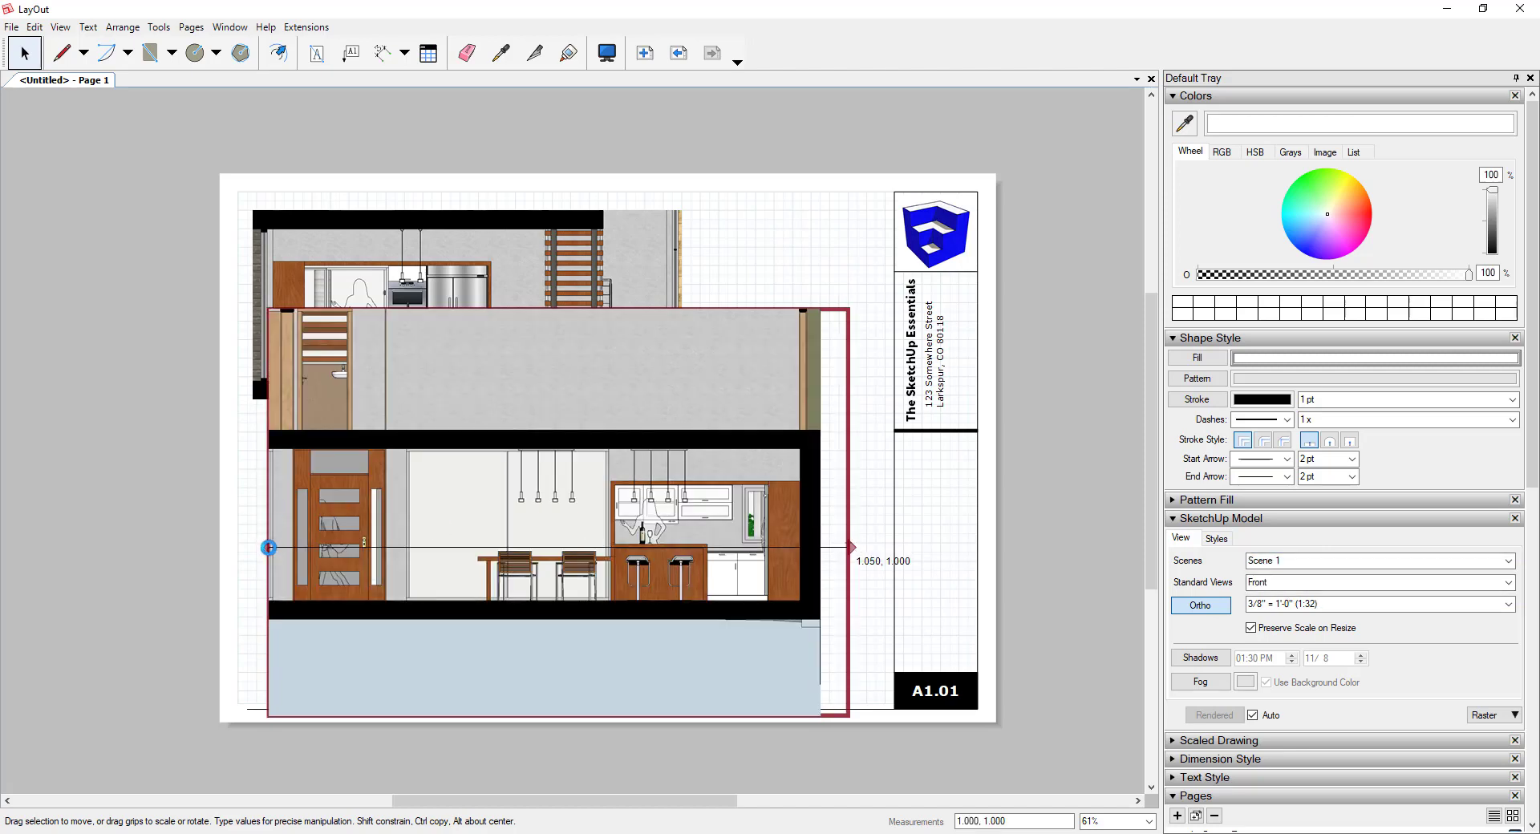
drag(268, 548, 245, 548)
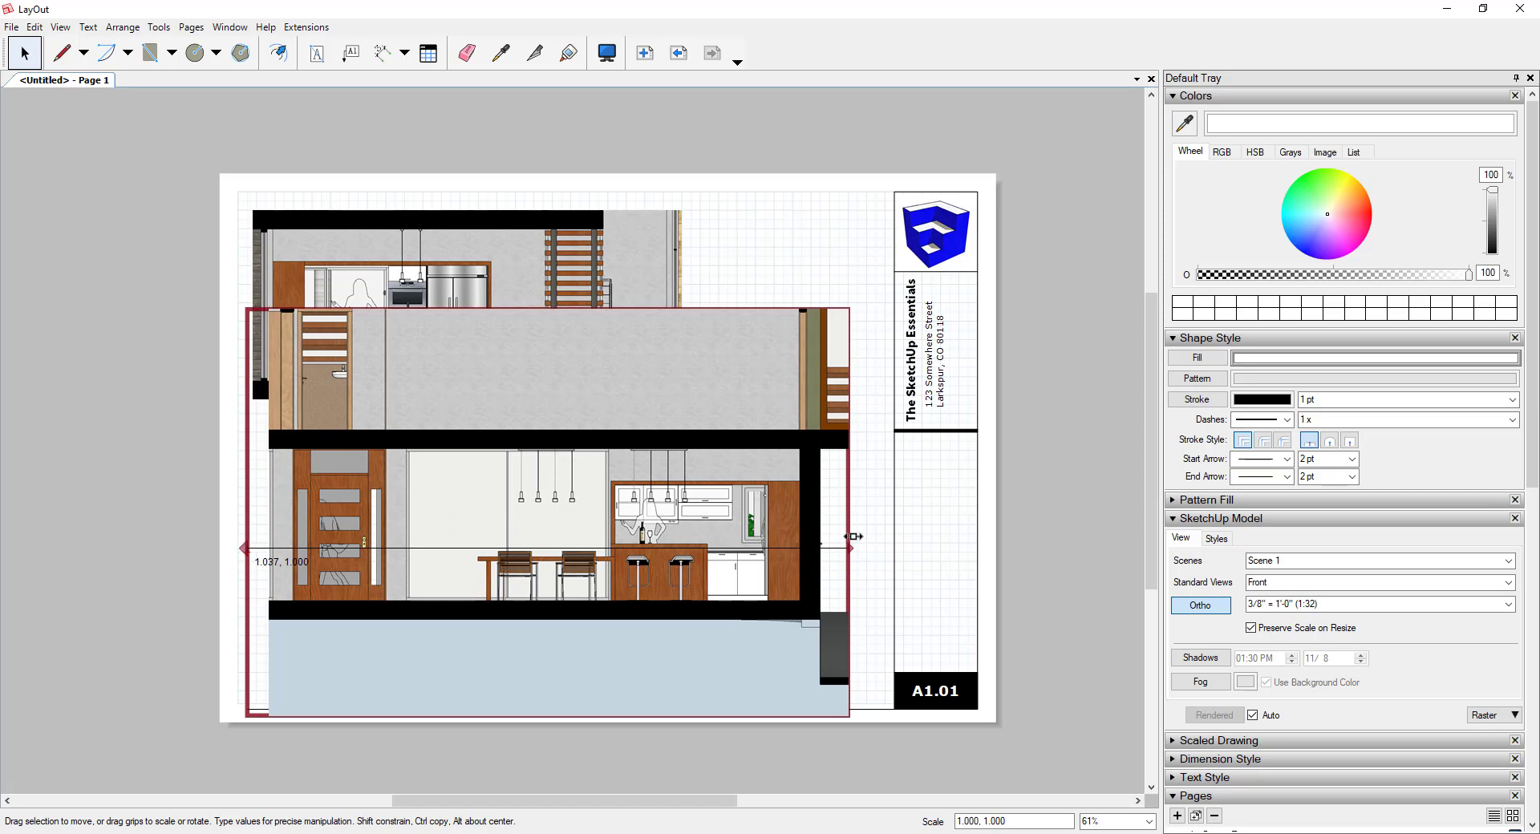
- Draw a crop rectangle over the kitchen and dining part of the Scene 1 viewport
scroll(269, 616, up, 3)
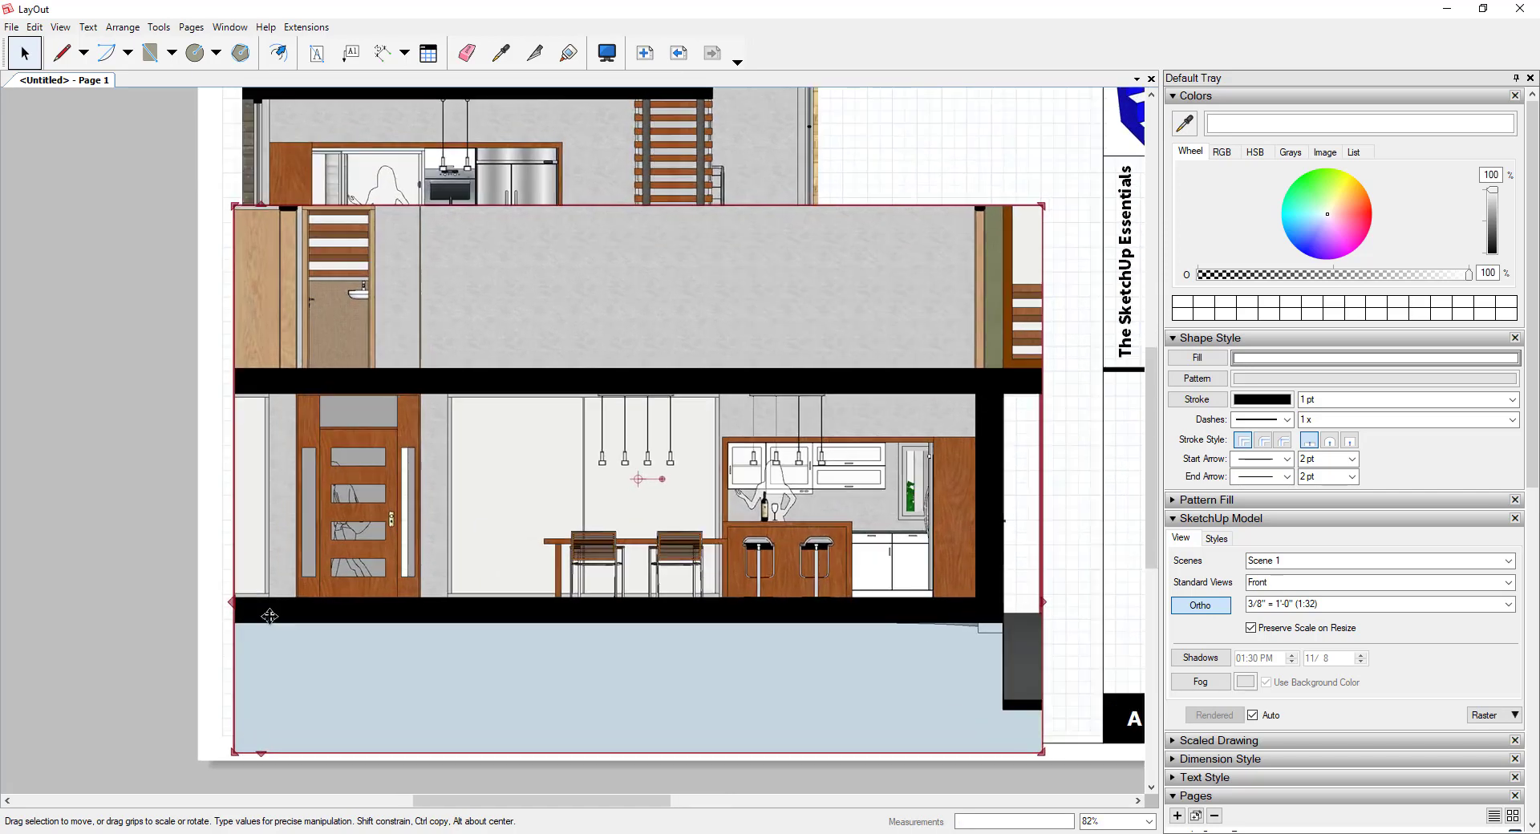
key(r)
click(1003, 612)
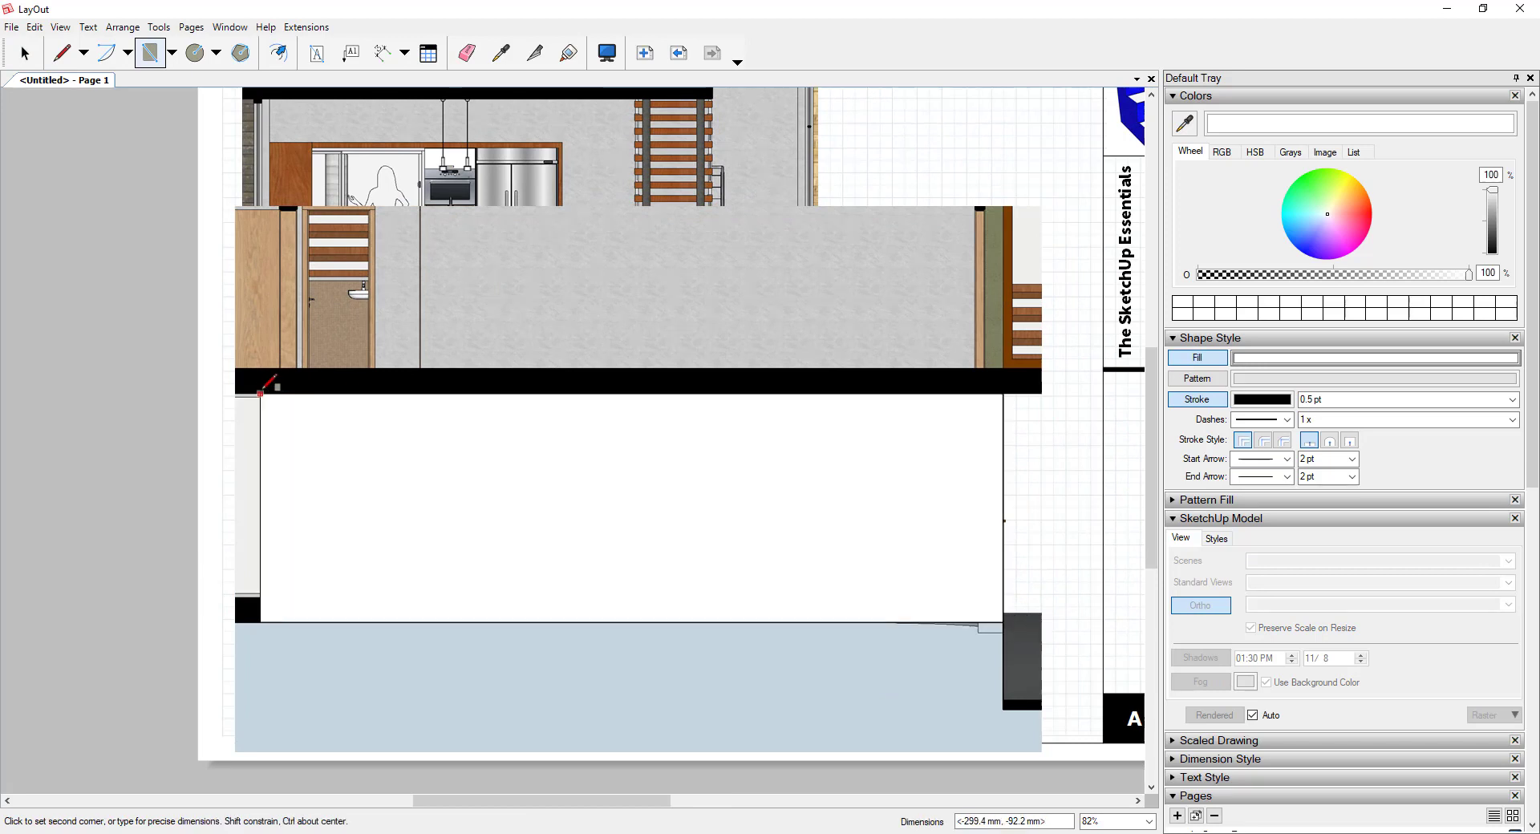
click(260, 393)
key(space)
click(779, 454)
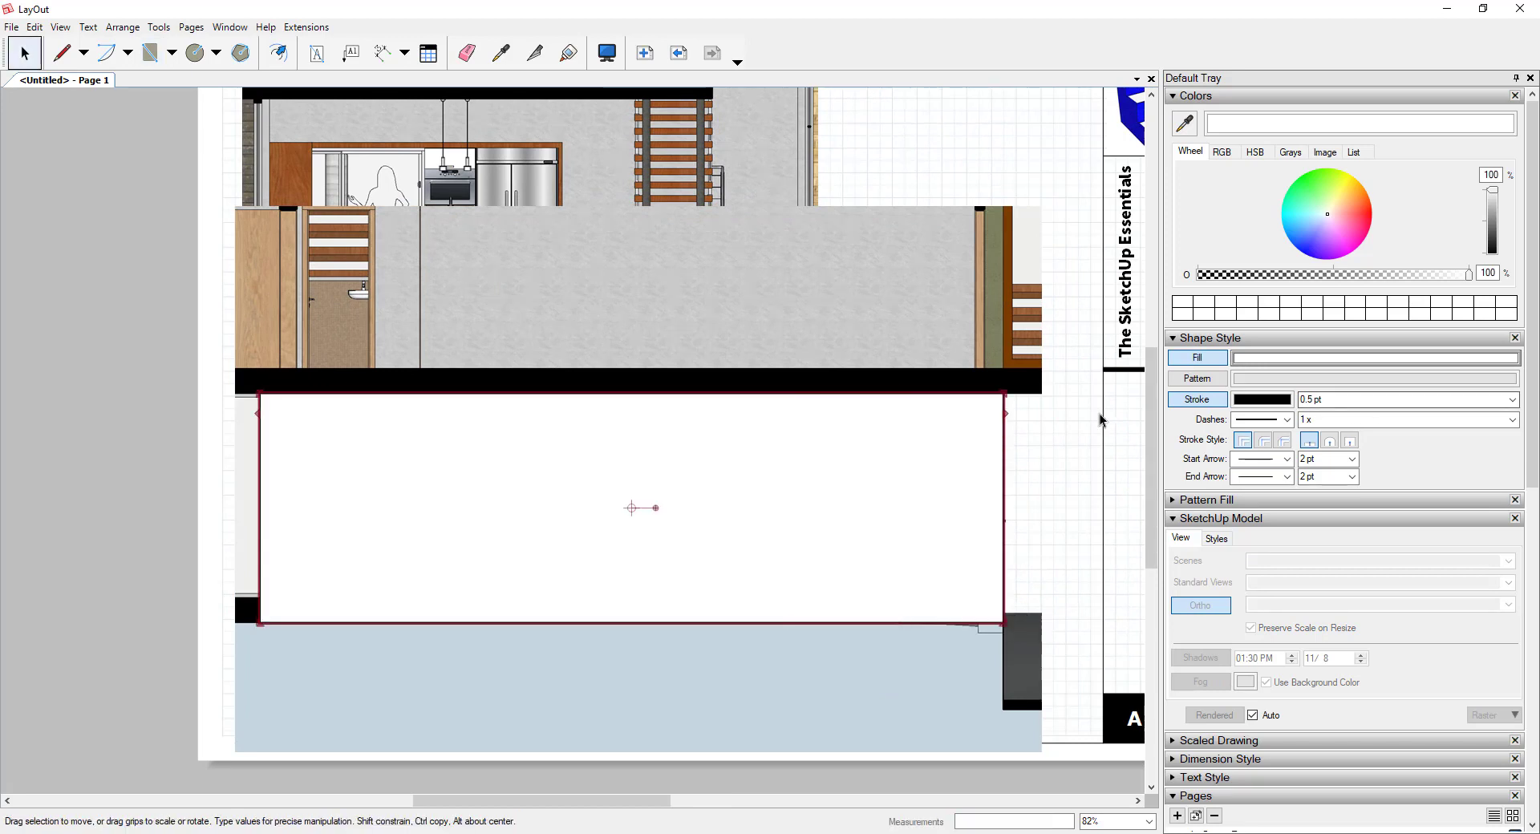
- Clip the Scene 1 viewport to the rectangle and move it down and left on the sheet
click(1092, 305)
click(917, 289)
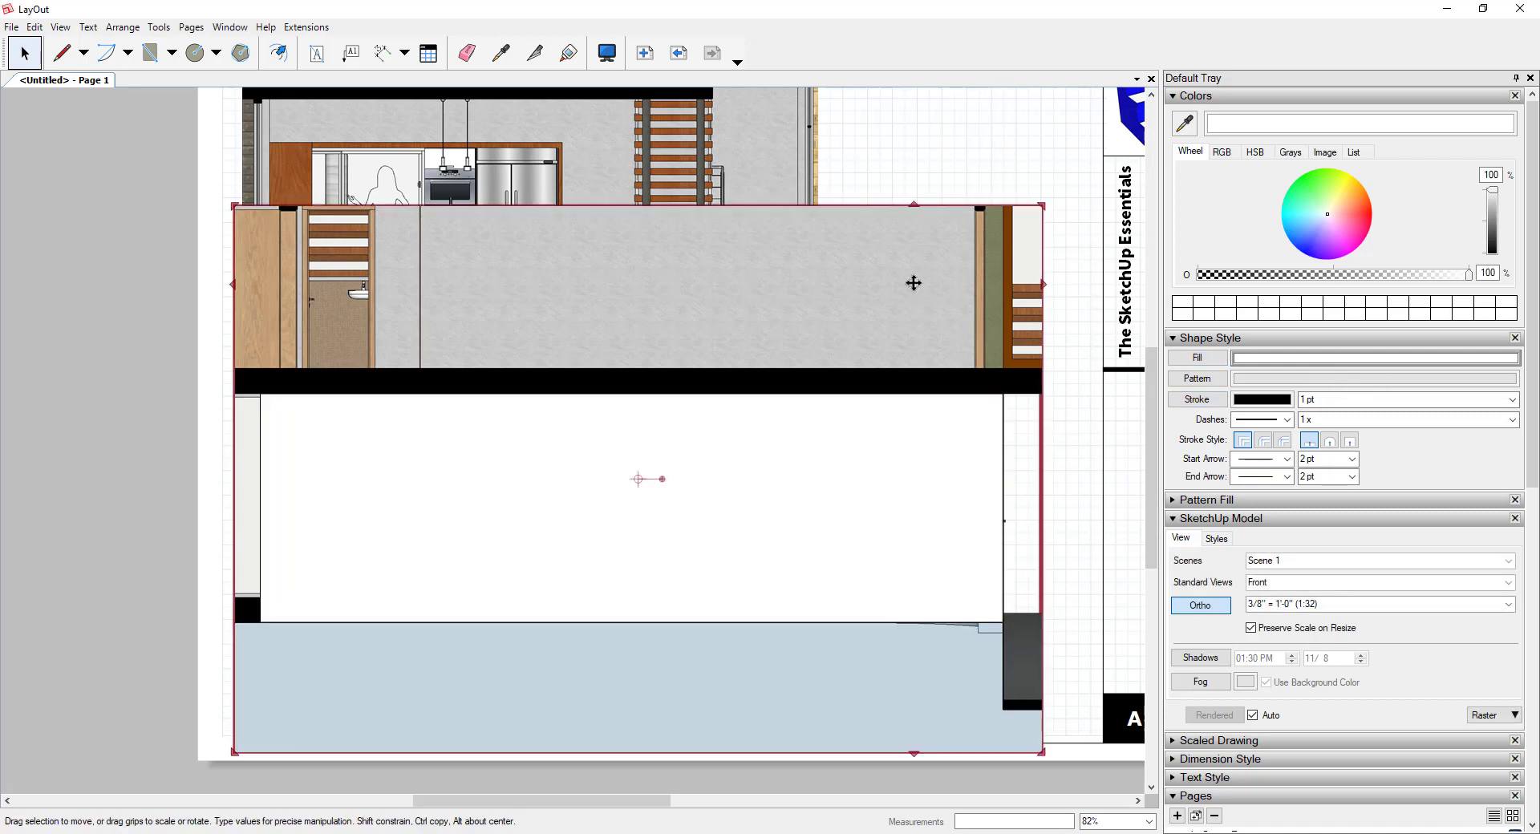
shift+click(953, 489)
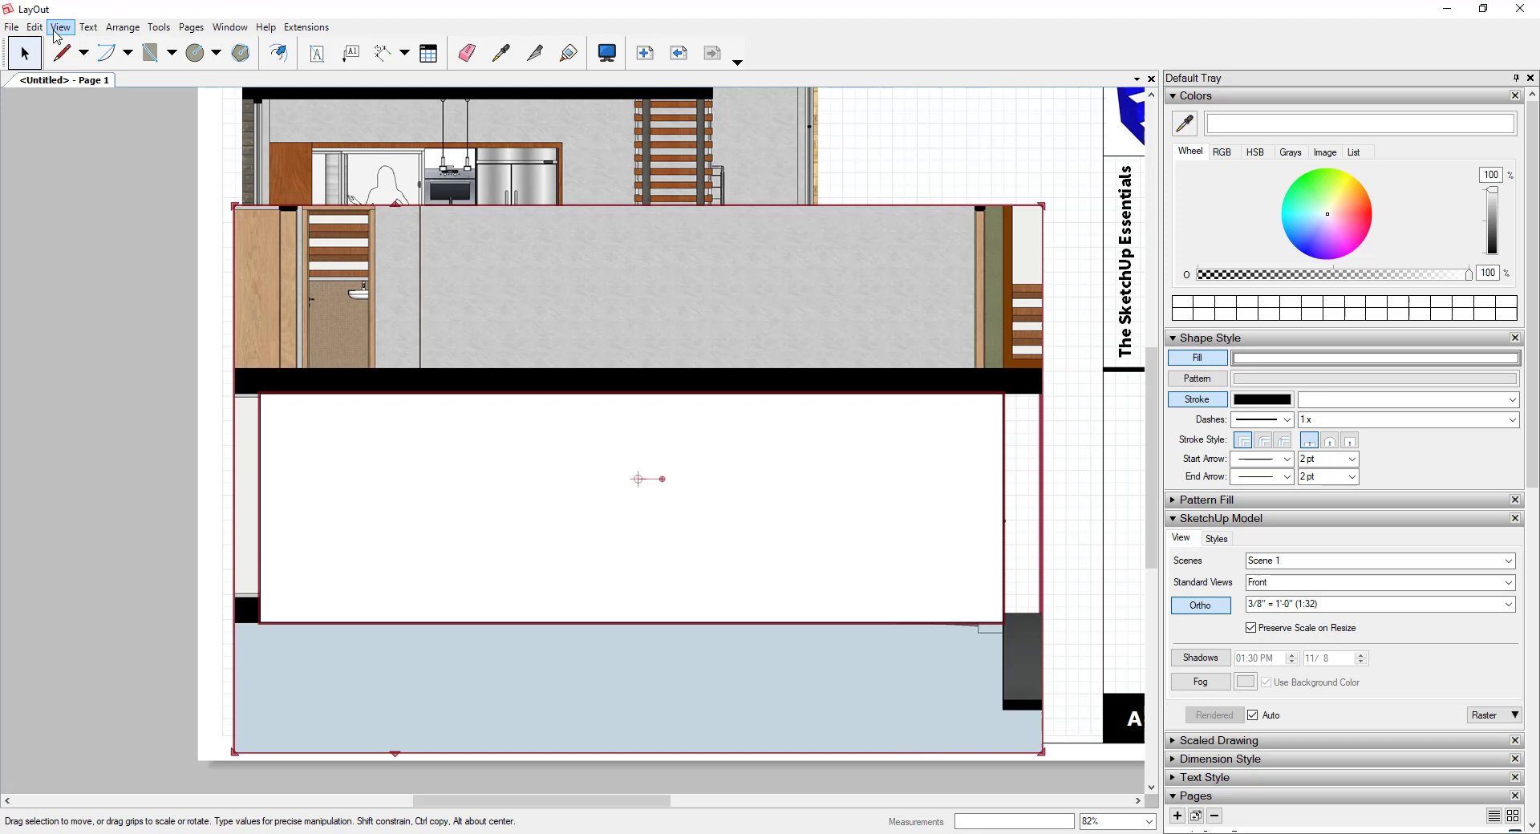
click(34, 27)
click(120, 389)
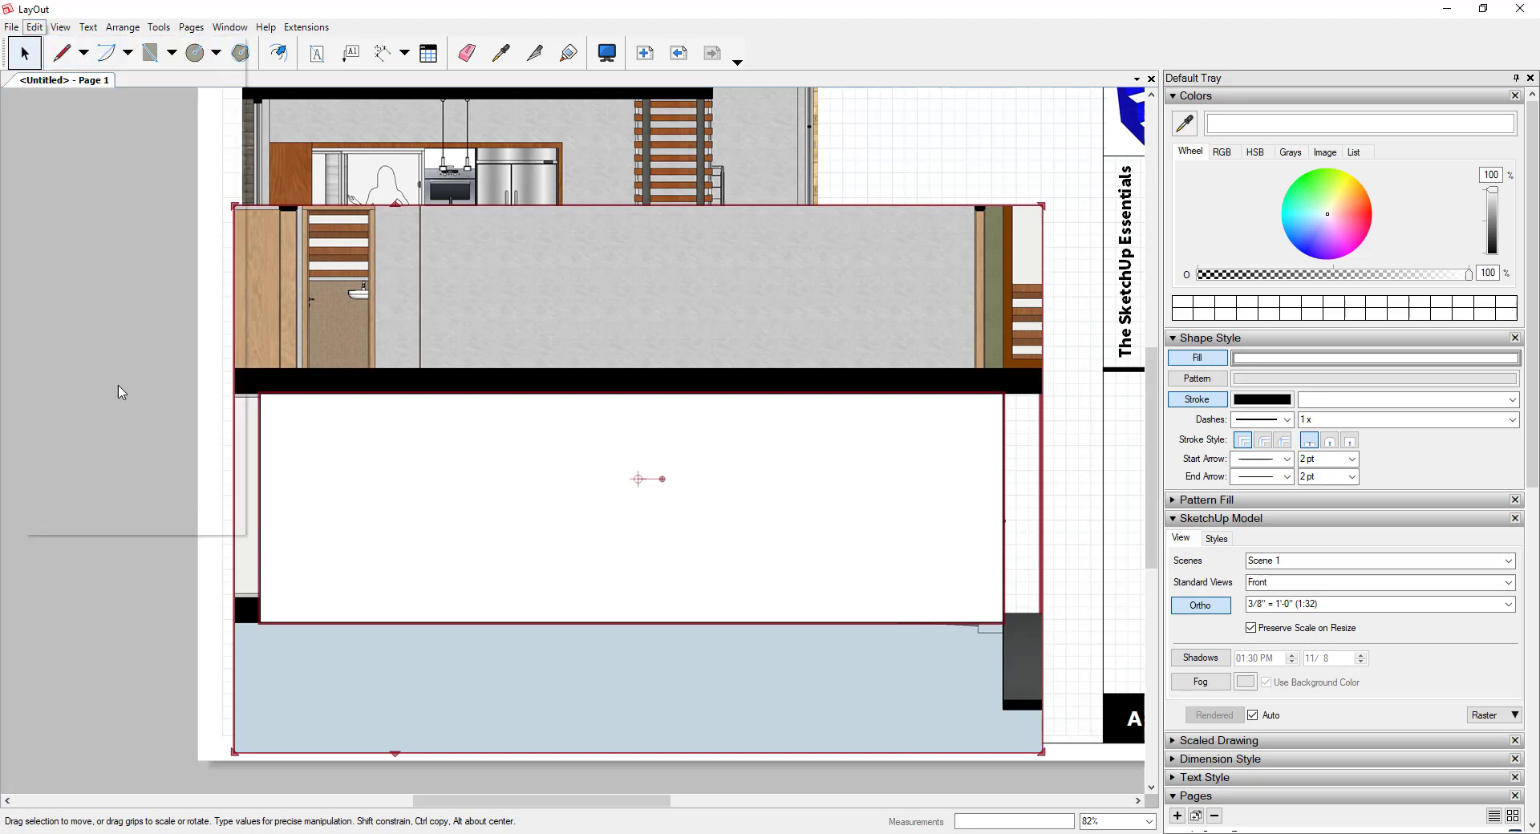
drag(889, 465, 867, 524)
scroll(802, 292, down, 3)
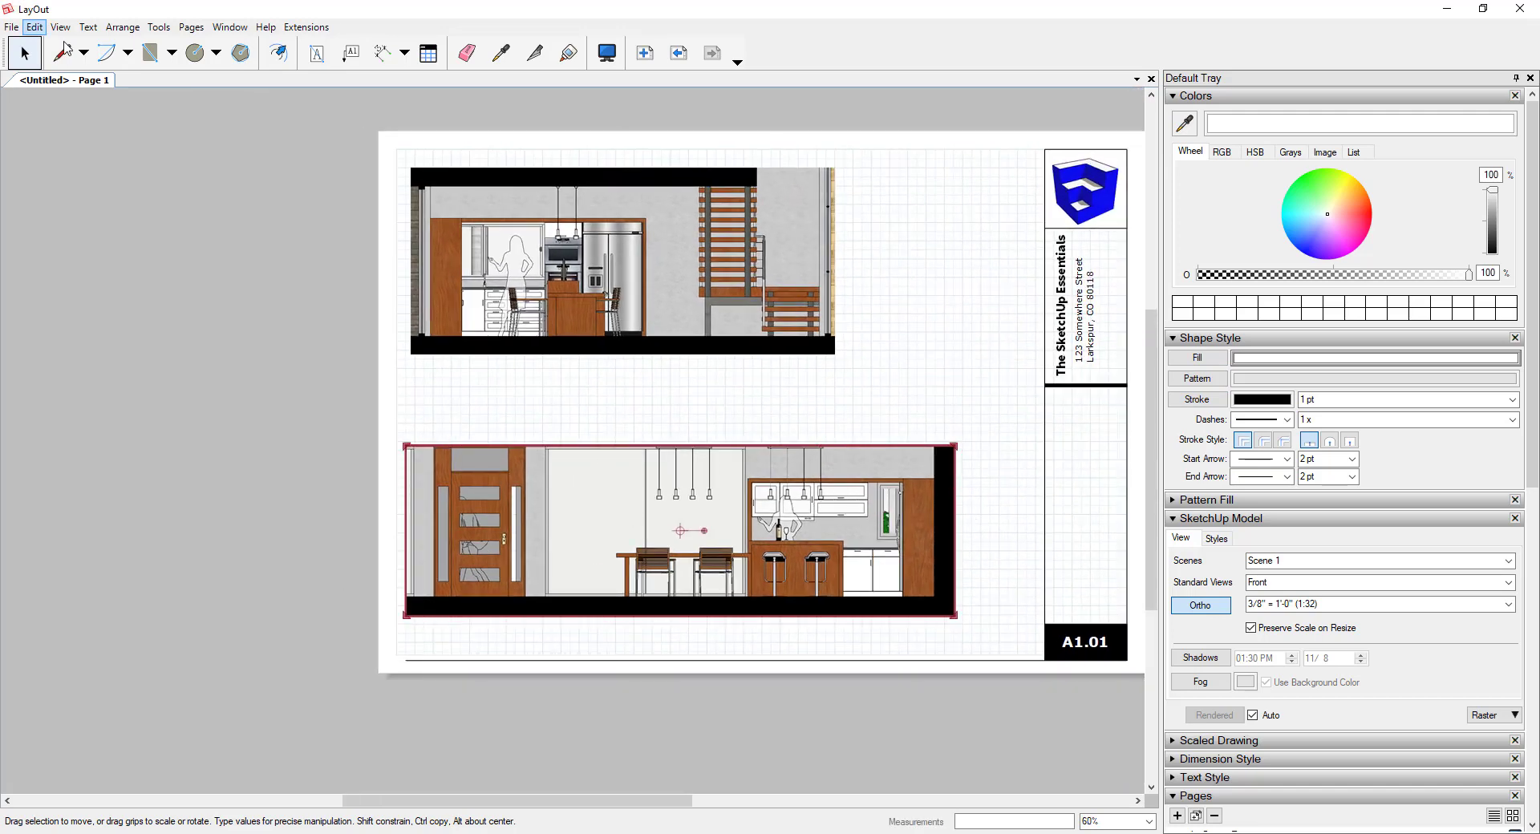
- Release the mask, narrow the rectangle's right side at the kitchen cabinets, and re-clip
click(34, 28)
click(113, 416)
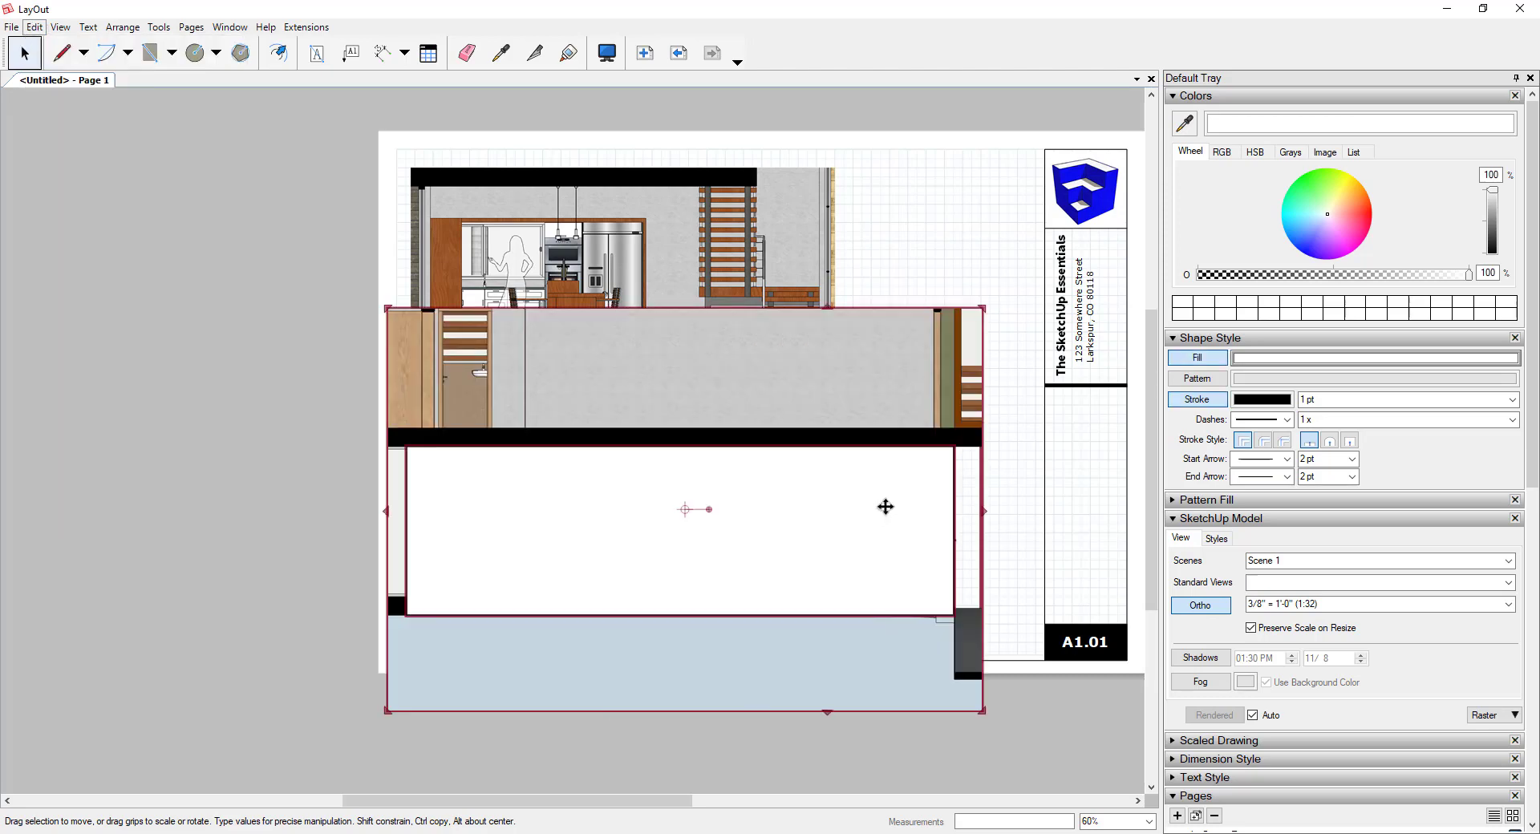
click(1014, 503)
click(930, 508)
mouse_move(955, 510)
mouse_down()
mouse_move(915, 511)
mouse_move(935, 511)
mouse_up()
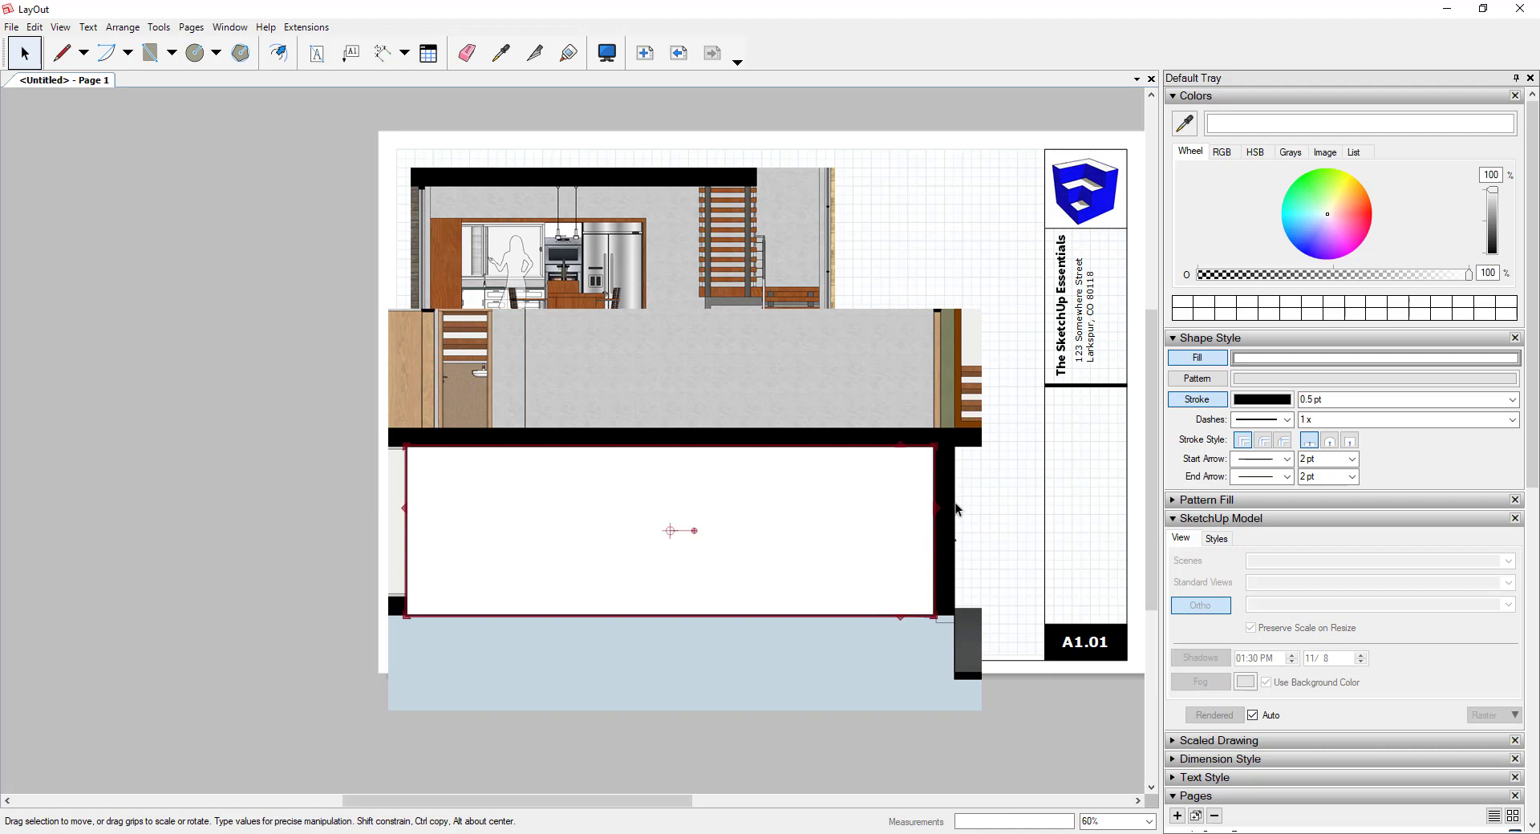
shift+click(956, 508)
click(35, 28)
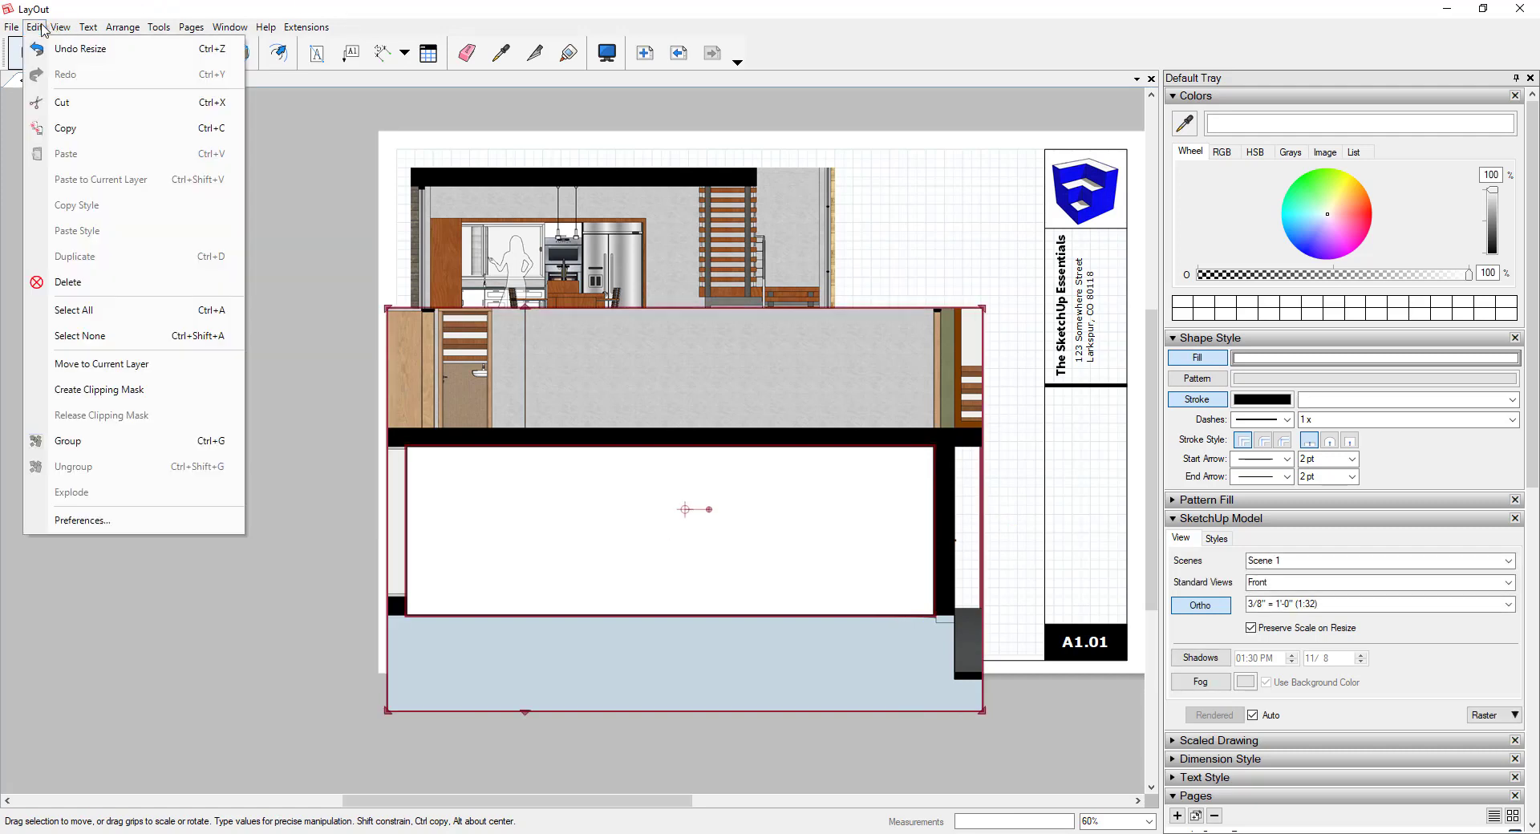
click(99, 390)
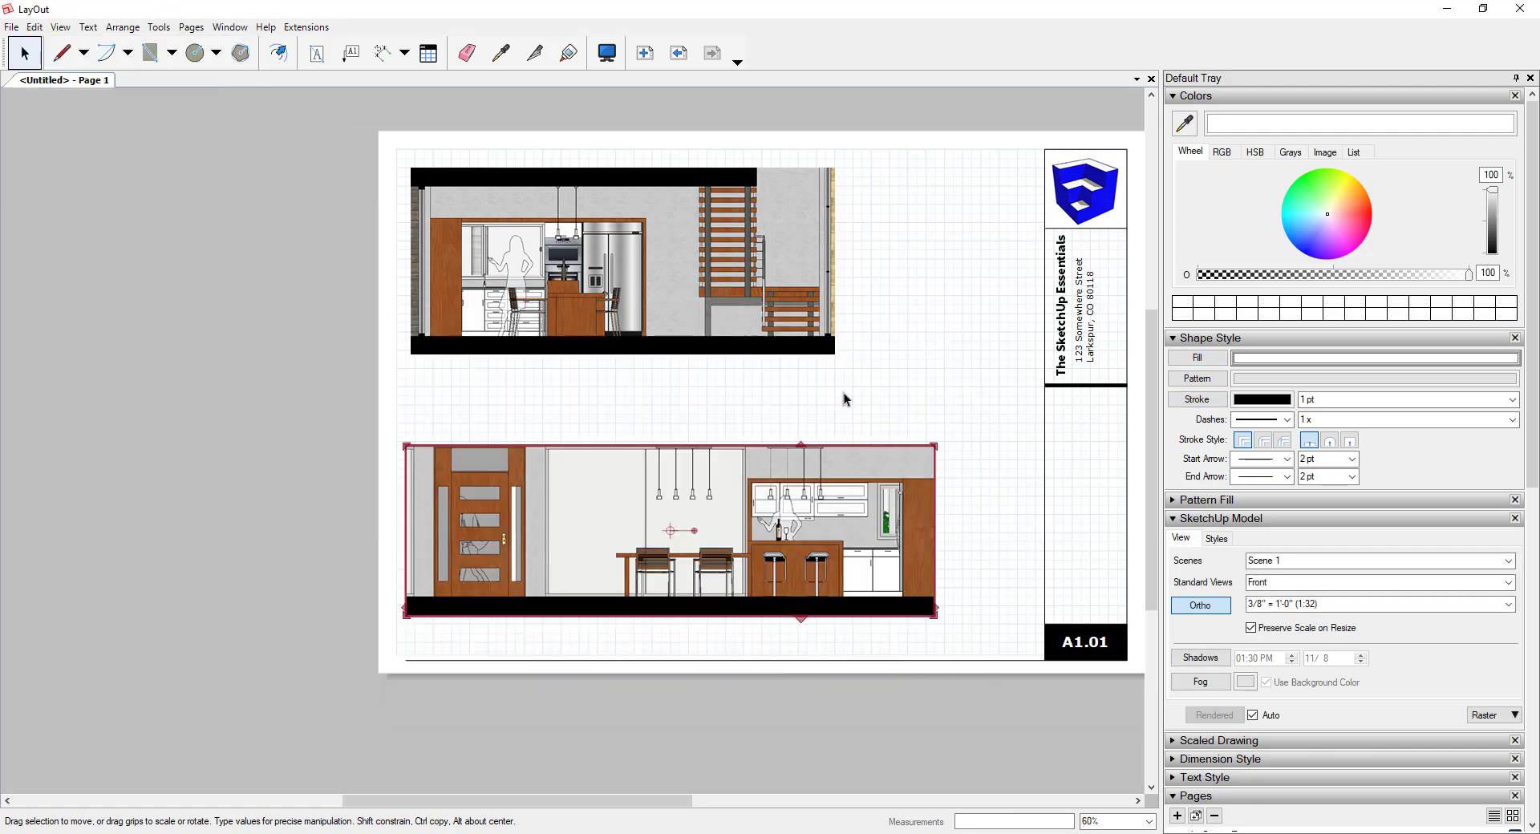
click(967, 381)
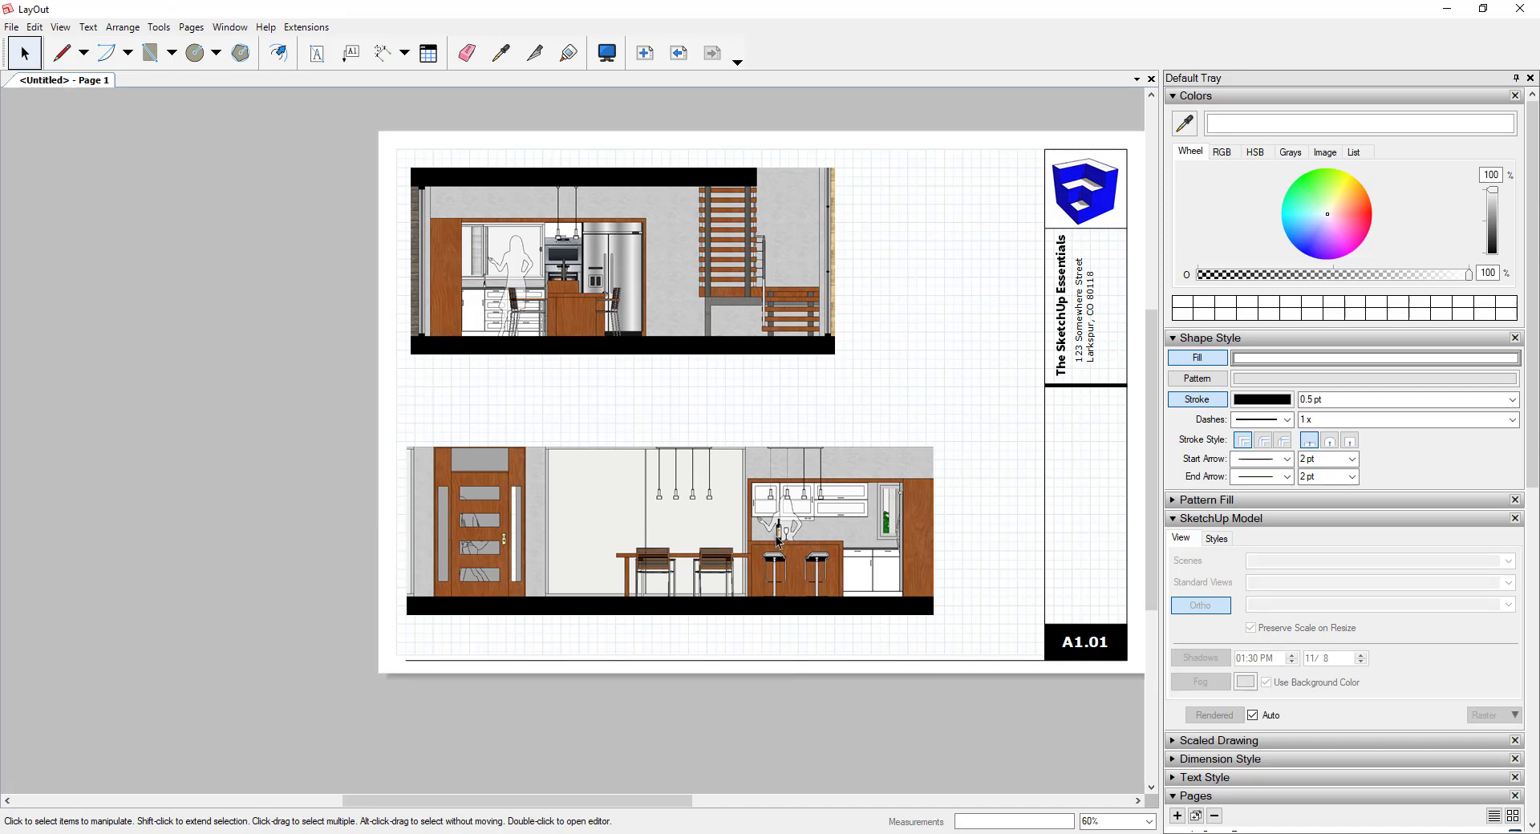